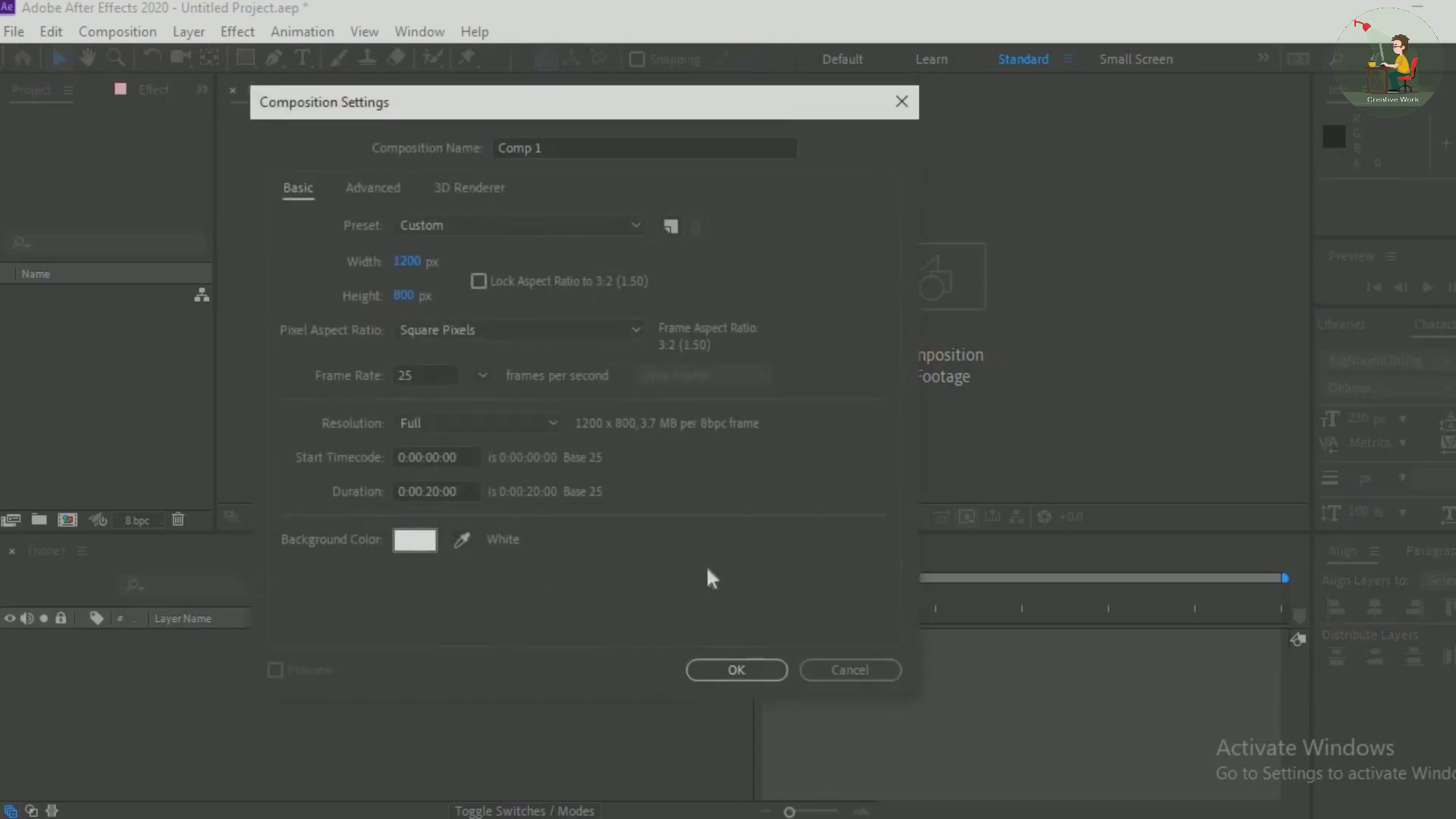
Create the 1200 x 800 px, 20-second composition Comp 1 and import the LOGO Illustrator file as a composition with its layers
left_click(716, 671)
double_click(97, 449)
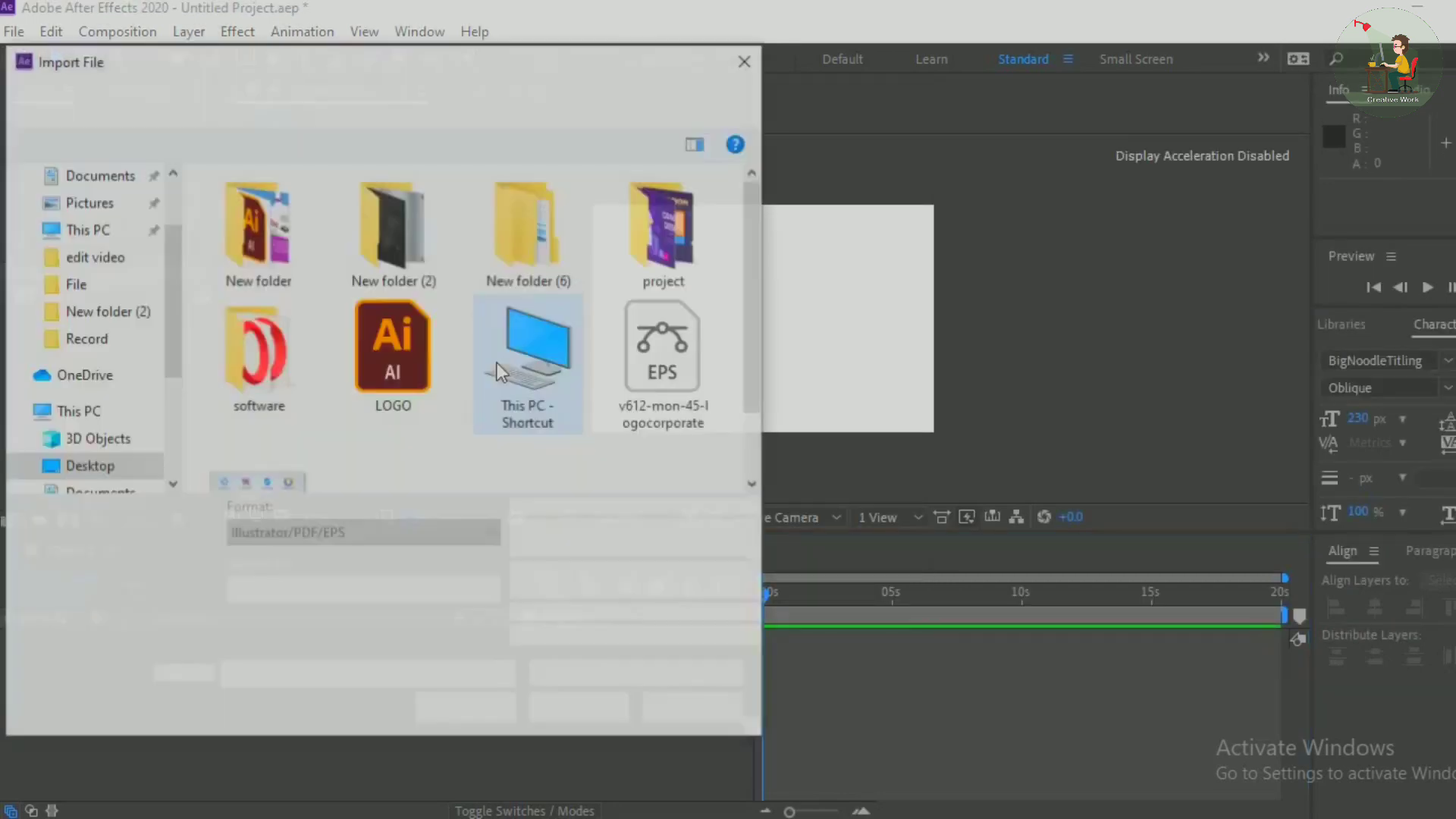
left_click(393, 357)
left_click(364, 590)
left_click(364, 628)
left_click(596, 708)
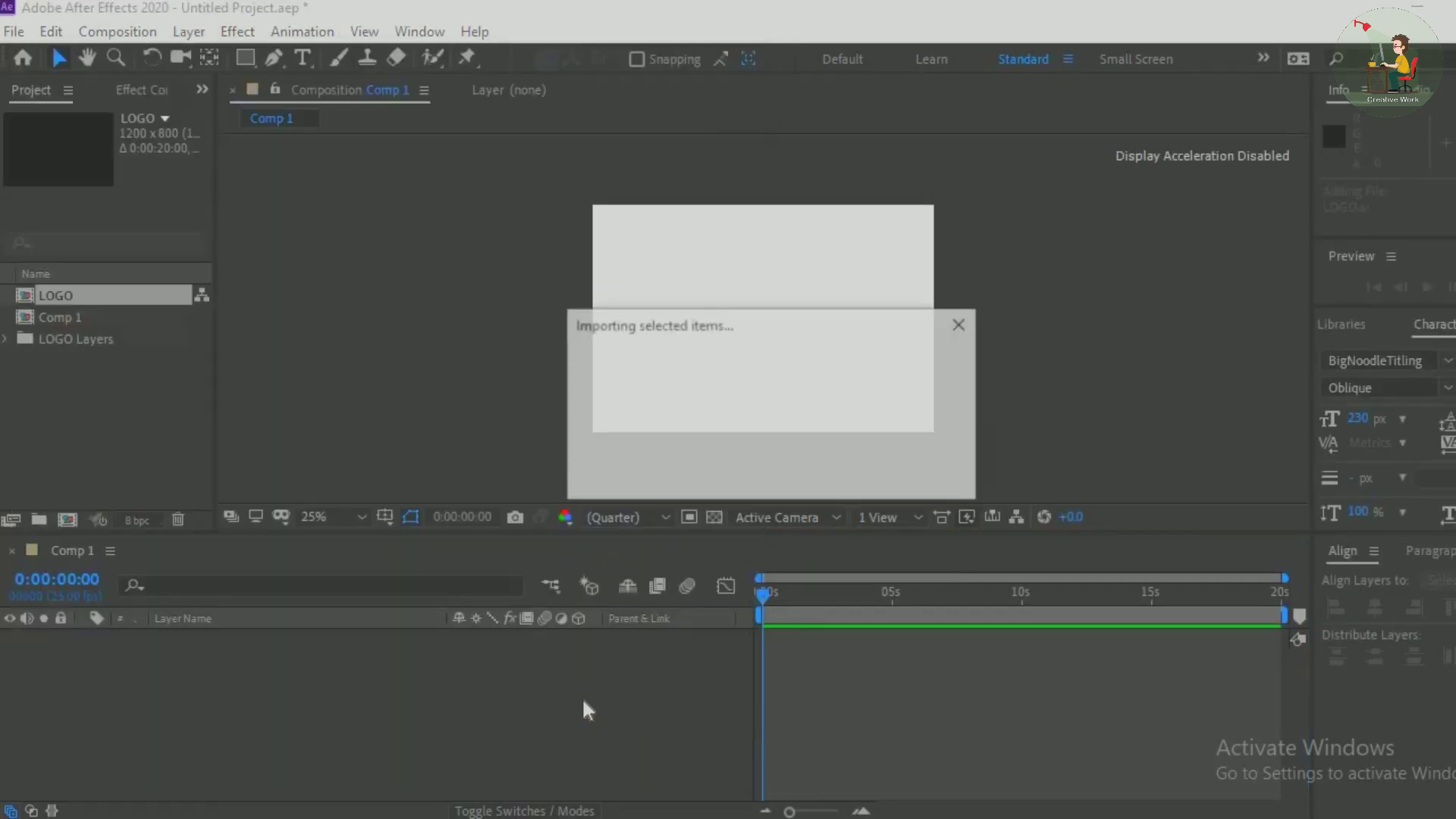
Set the LOGO composition's background color to white (FFFFFF)
right_click(881, 366)
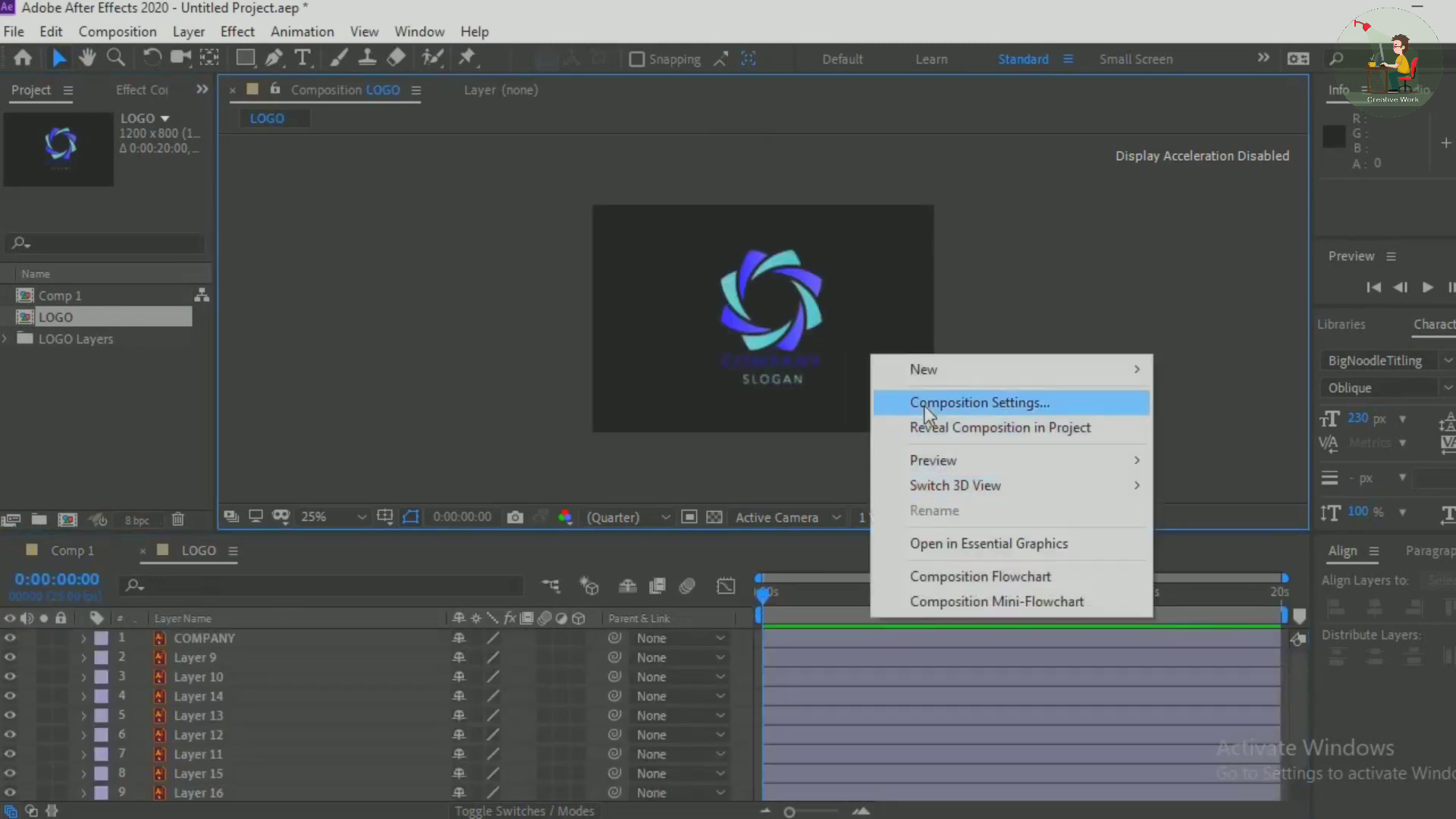
left_click(925, 407)
left_click(417, 561)
type("ffffff")
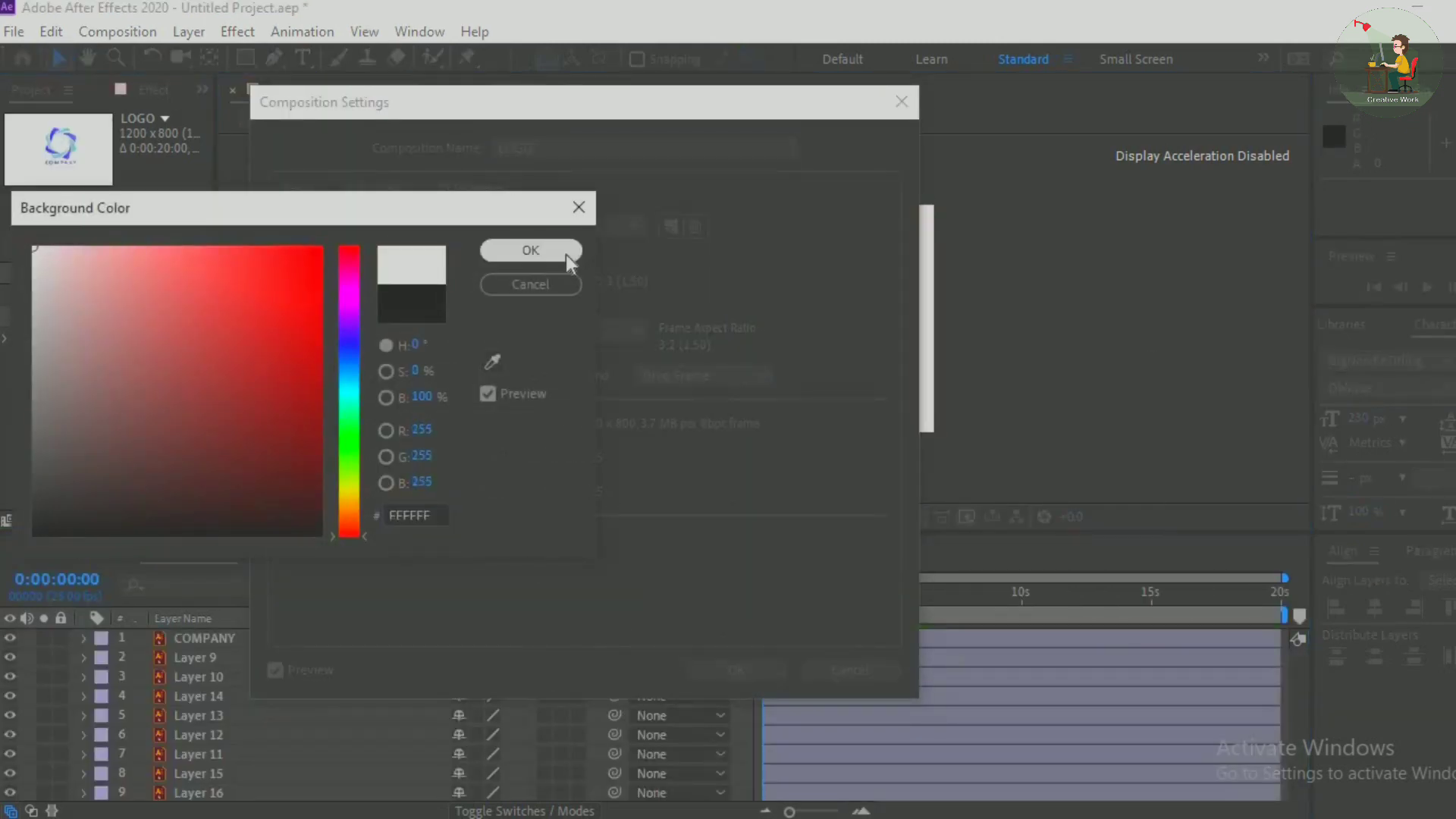
left_click(572, 254)
left_click(735, 670)
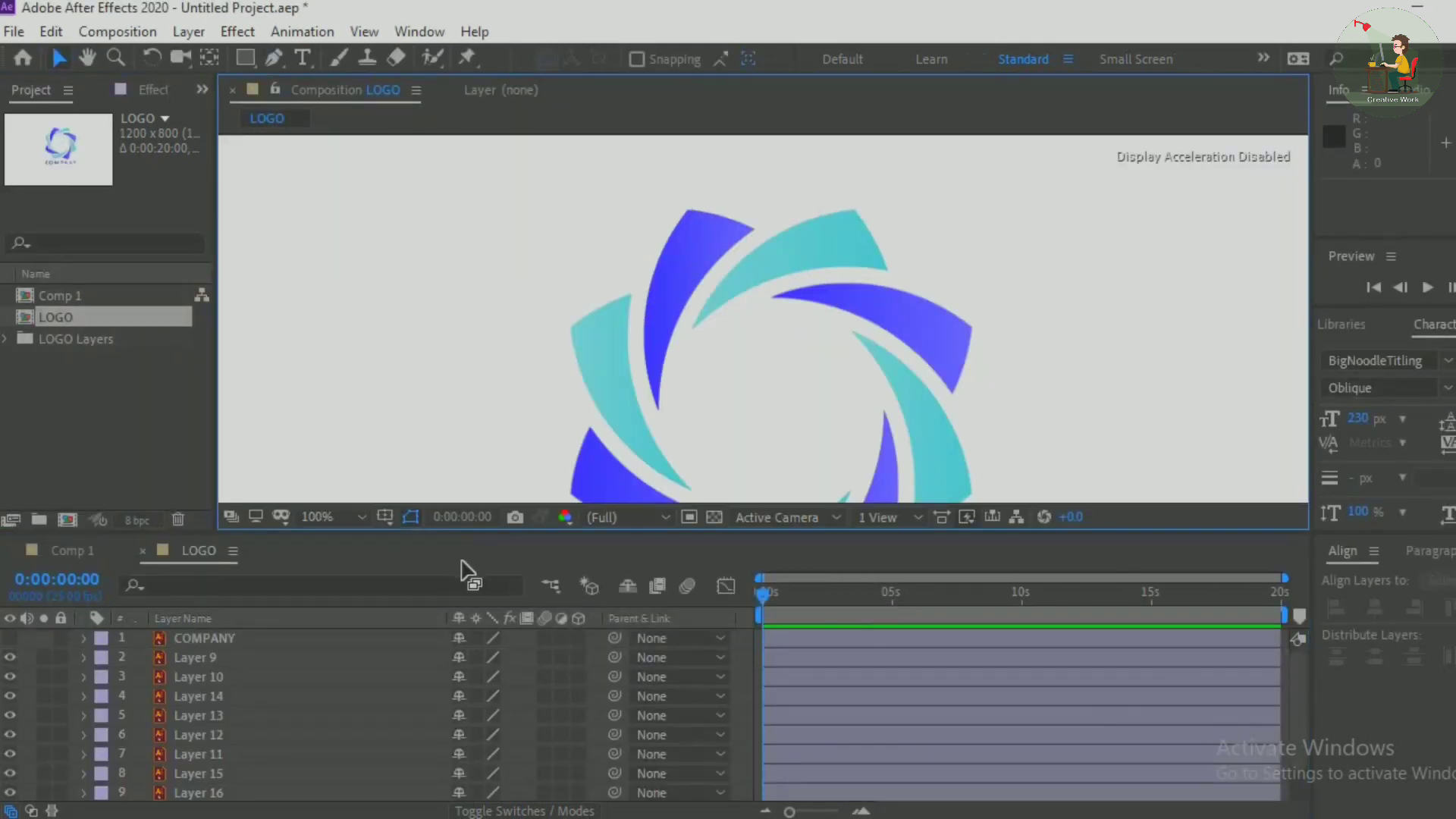
Lock Layer 9 and draw a curved open Pen path along the upper teal blade, from its inner point to its outer end
left_click(60, 657)
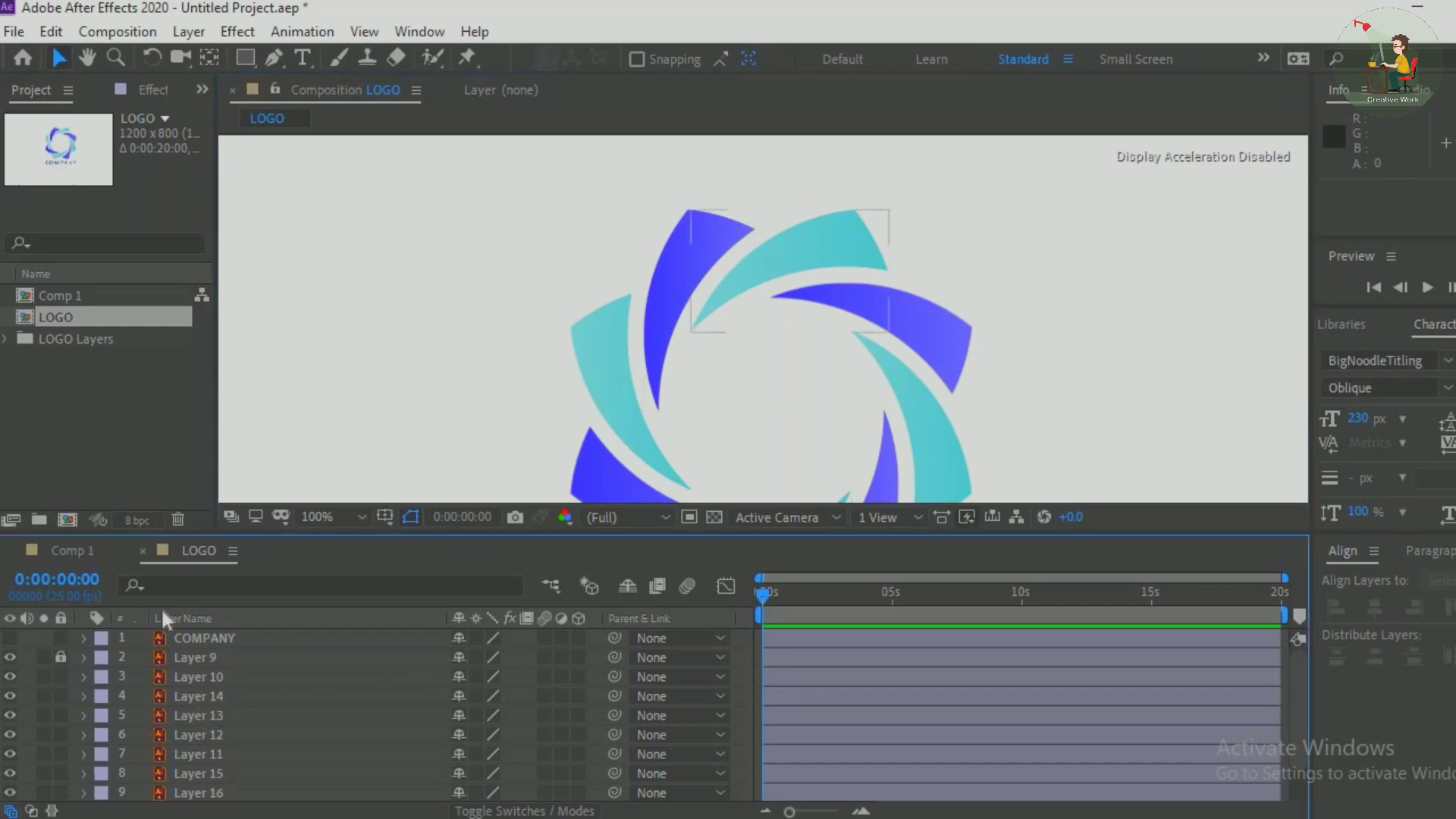
left_click(276, 59)
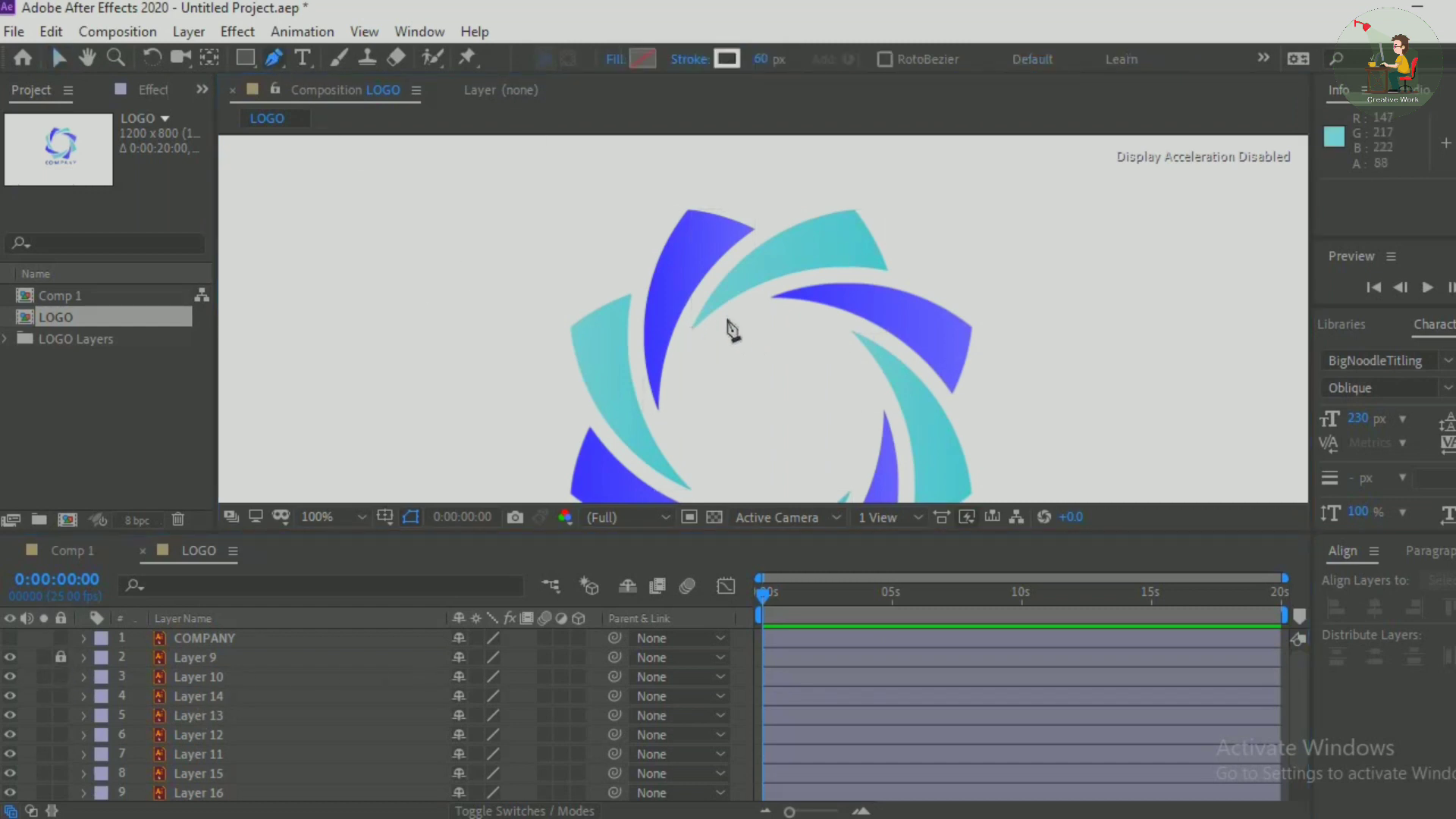
left_click(690, 329)
mouse_move(879, 231)
left_mouse_down()
mouse_move(956, 246)
mouse_move(1009, 233)
left_mouse_up()
Set the path's stroke width to 70 px and move its end vertex outward so the stroke covers the whole teal blade
left_click(767, 60)
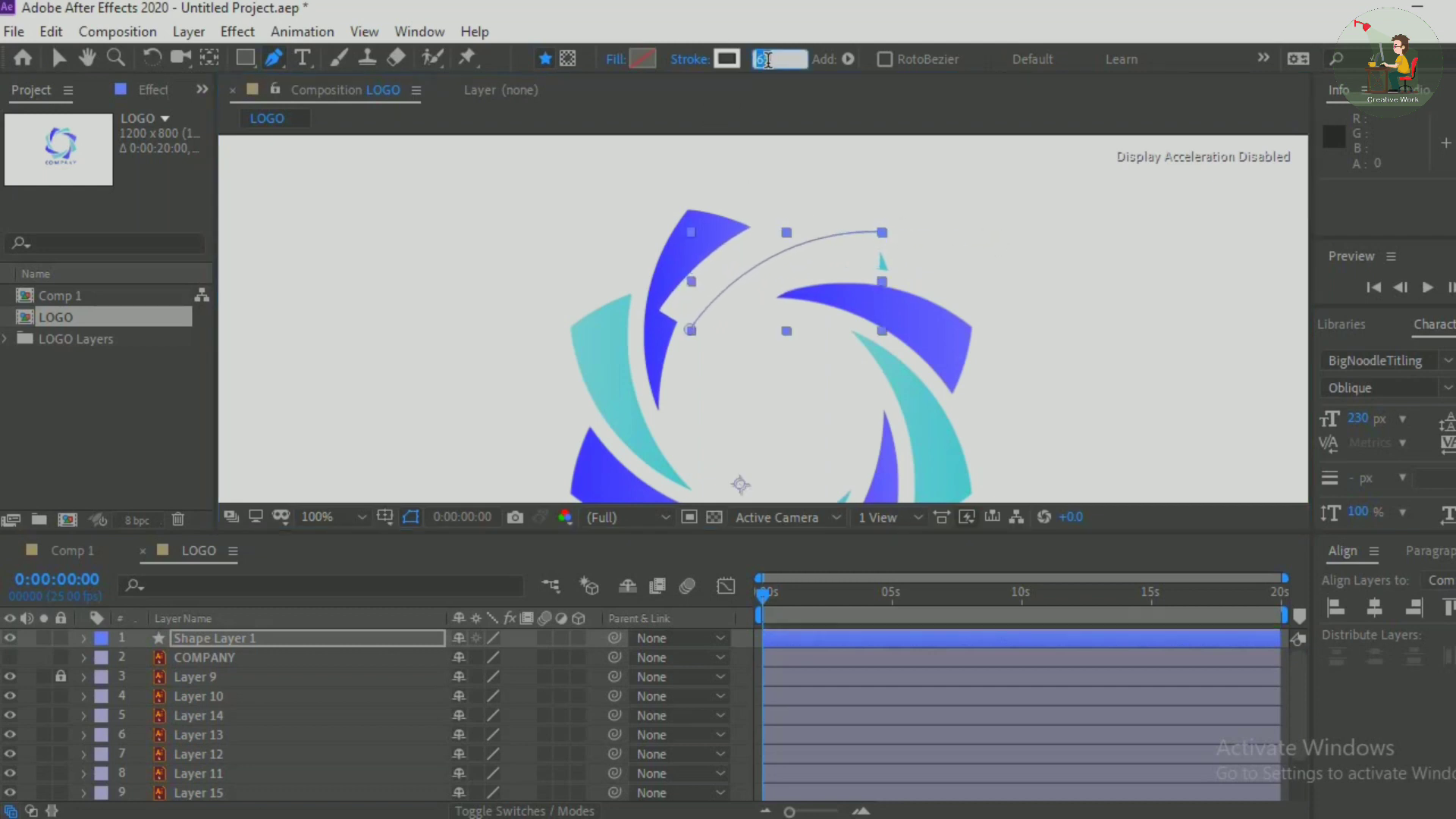
type("70")
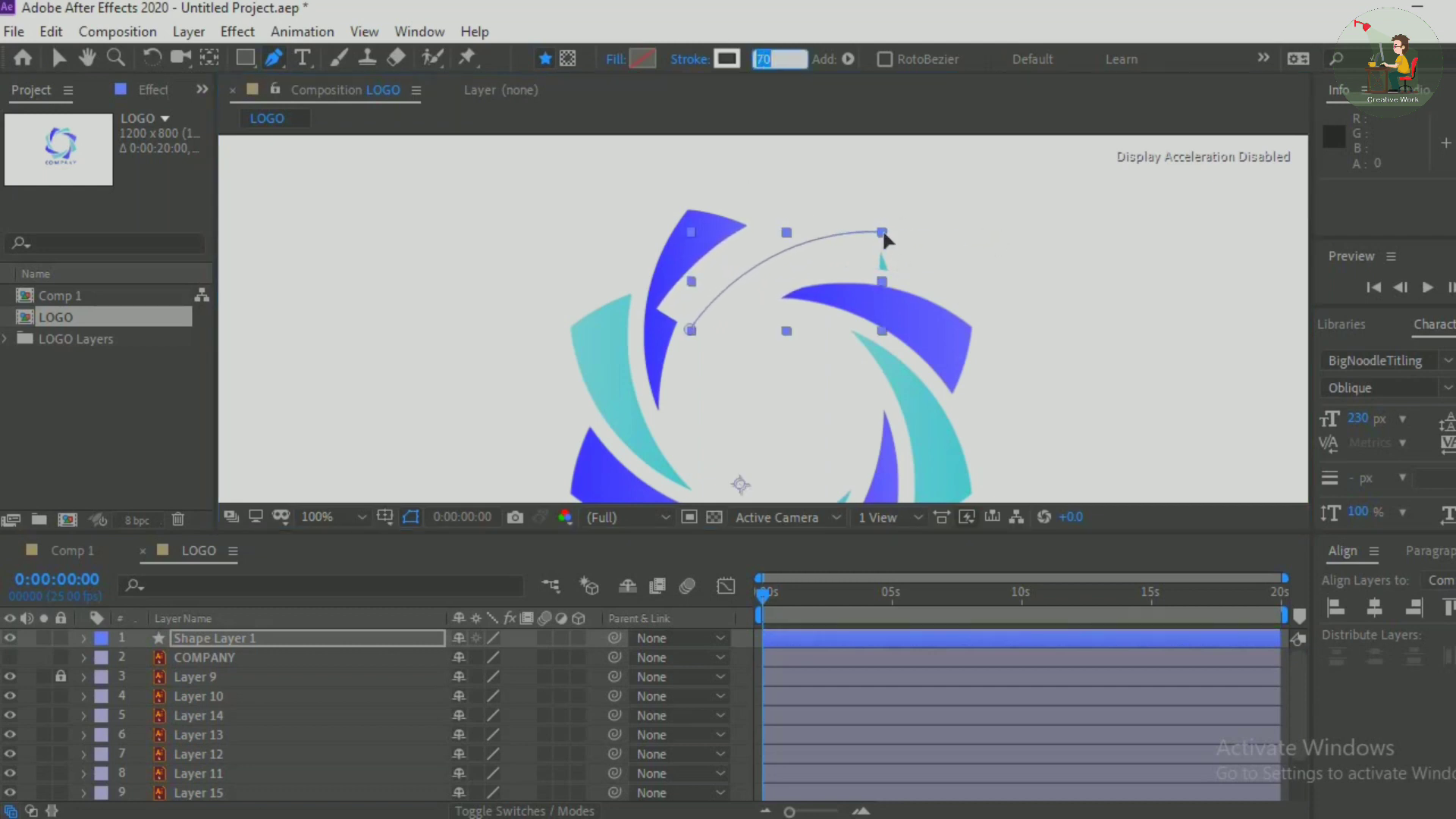
left_click_drag(883, 233, 904, 229)
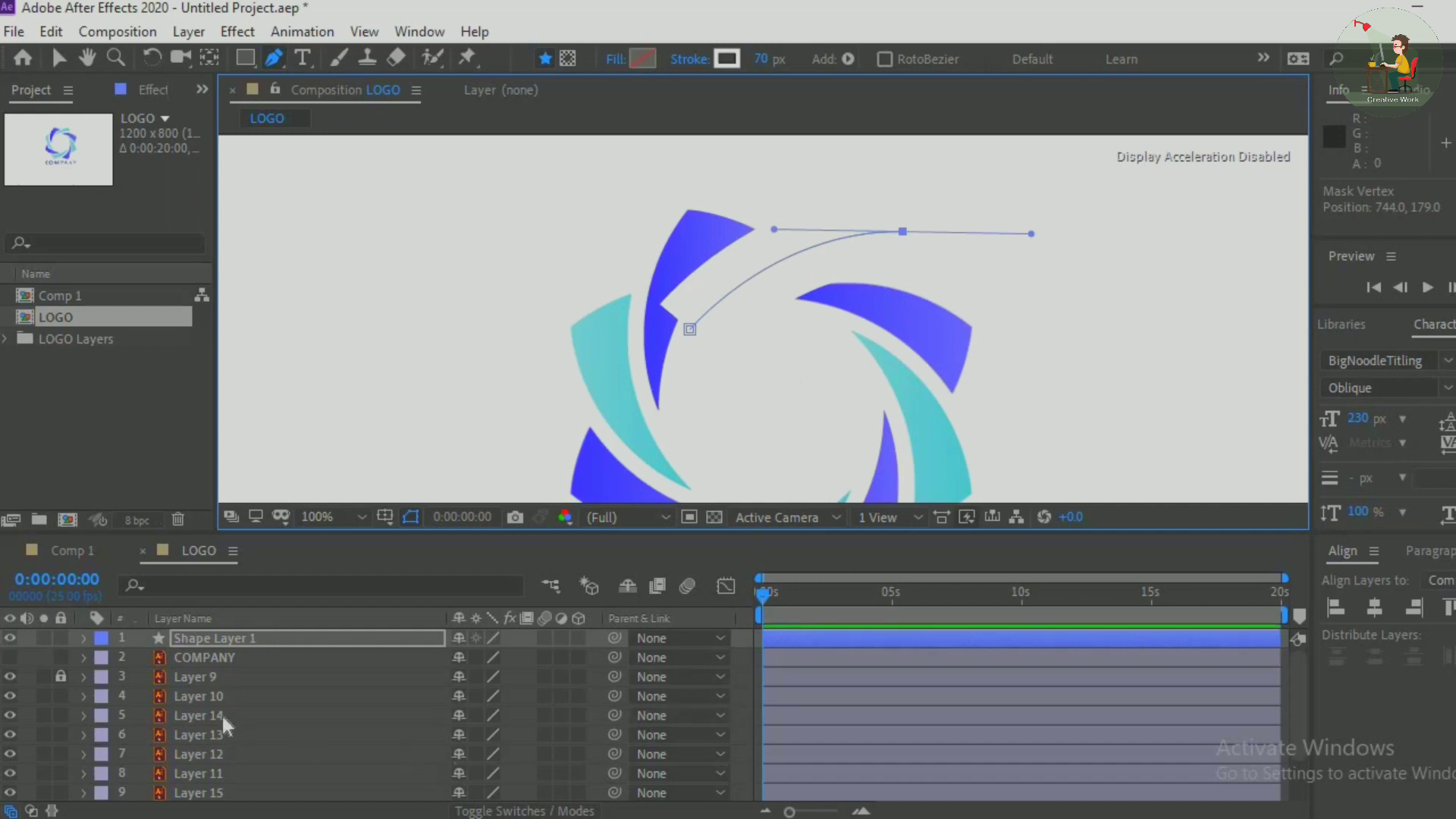
Move the new shape layer below COMPANY, directly above Layer 9, and rename it "layer 9"
mouse_move(226, 636)
left_mouse_down()
mouse_move(230, 675)
mouse_move(230, 662)
left_mouse_up()
right_click(231, 662)
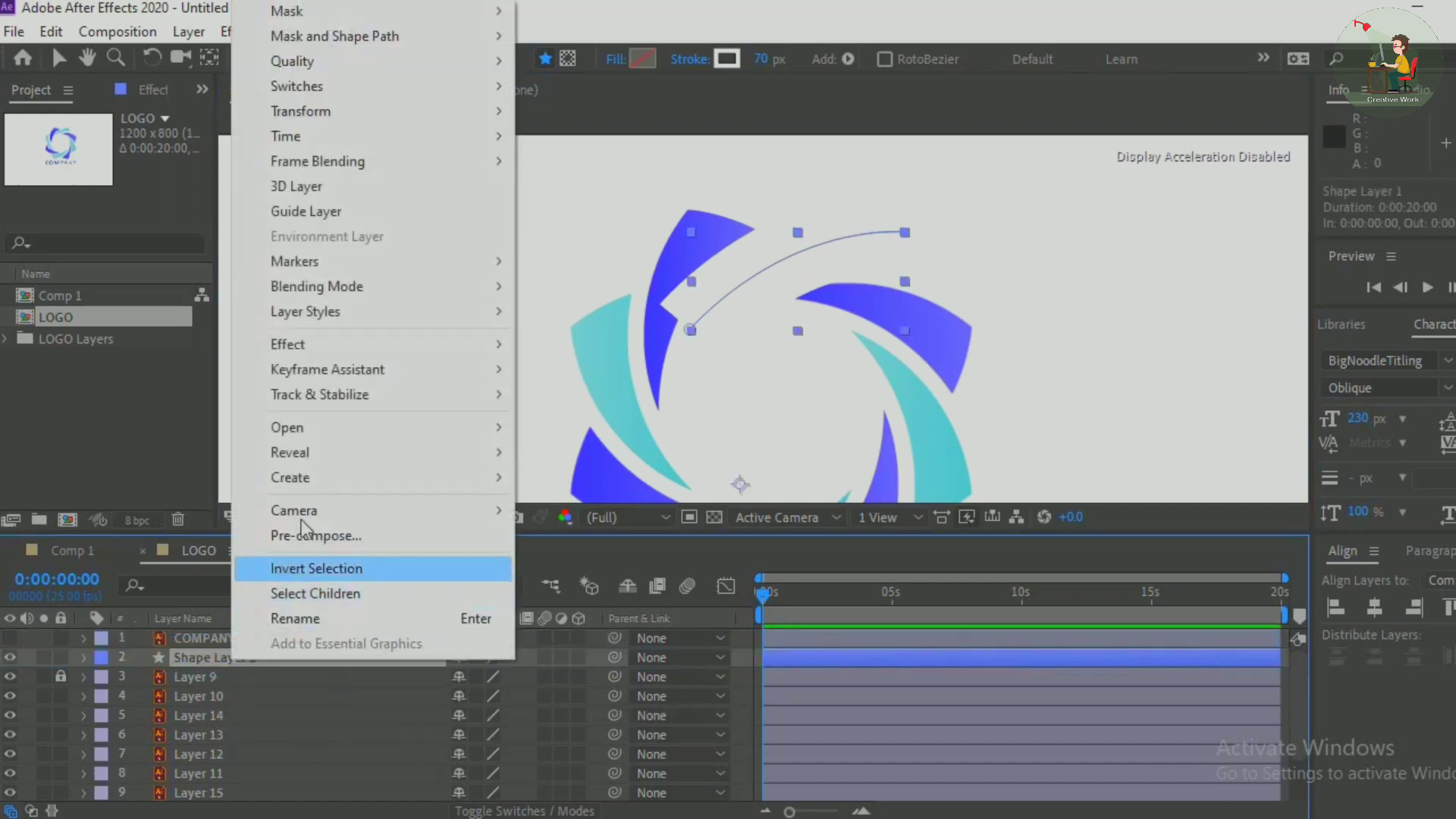
left_click(298, 619)
key("BackSpace")
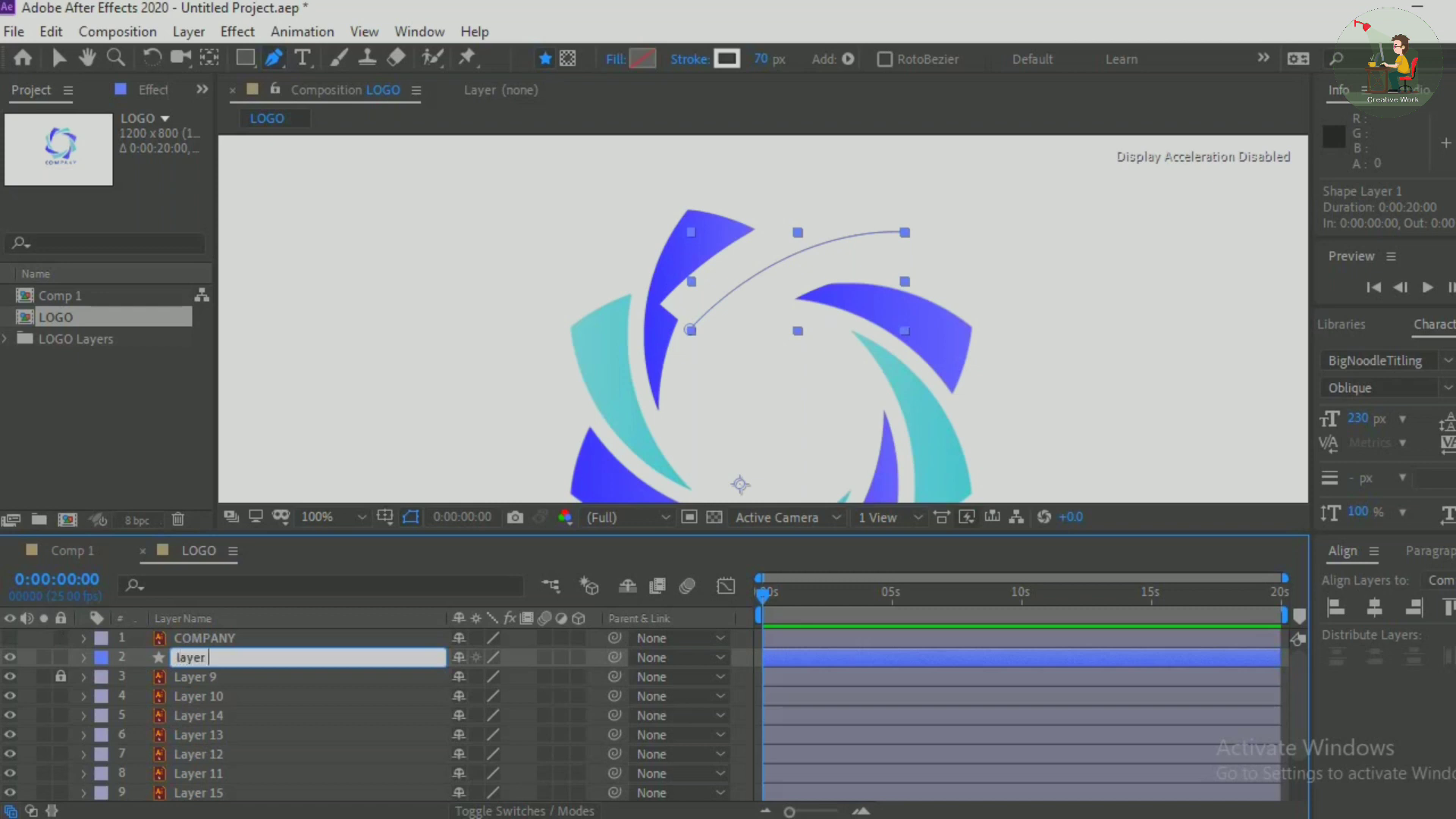
key("Return")
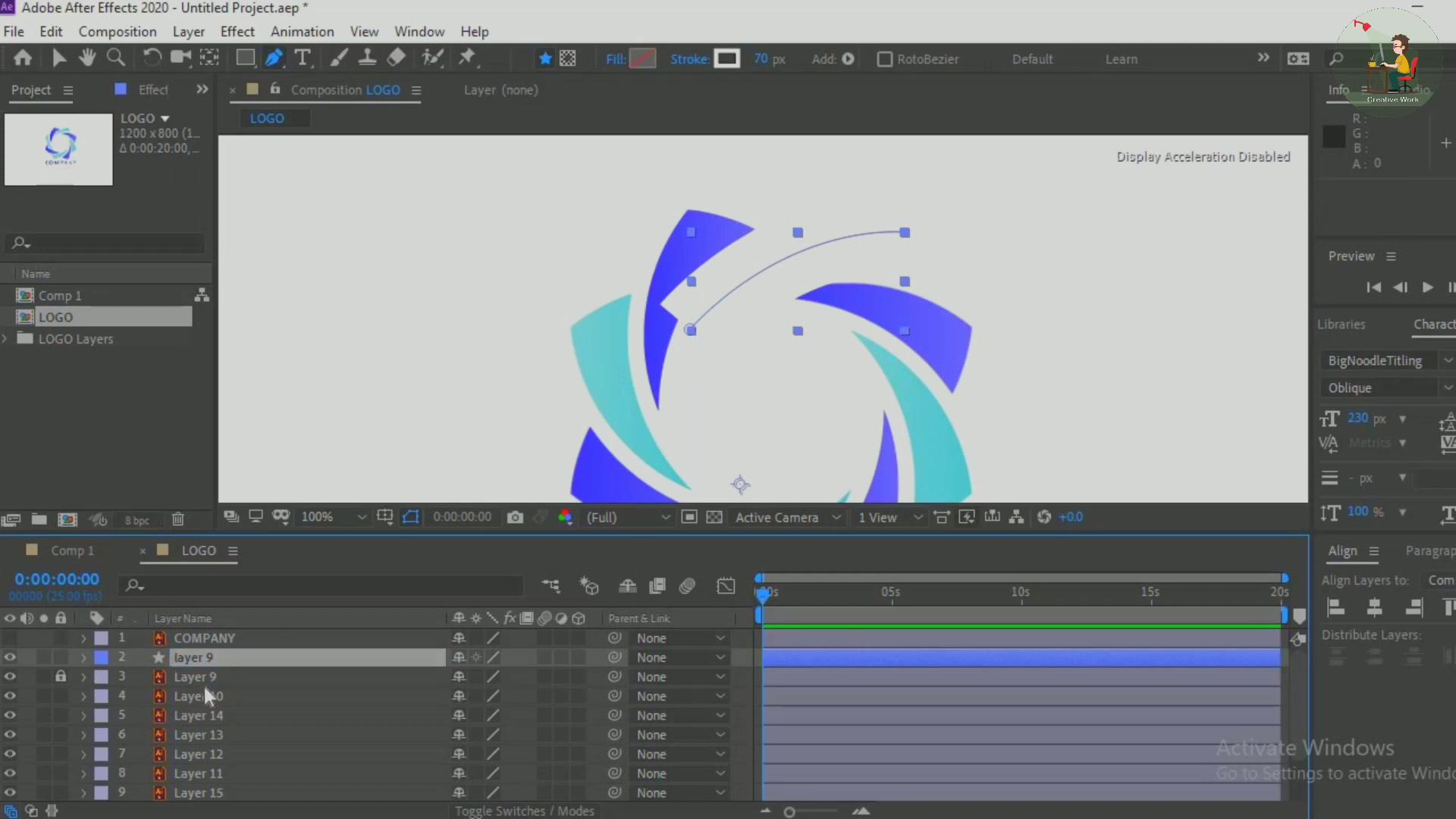
Unlock the Layer 9 artwork and add Trim Paths to the "layer 9" shape layer
left_click(59, 677)
left_click(220, 660)
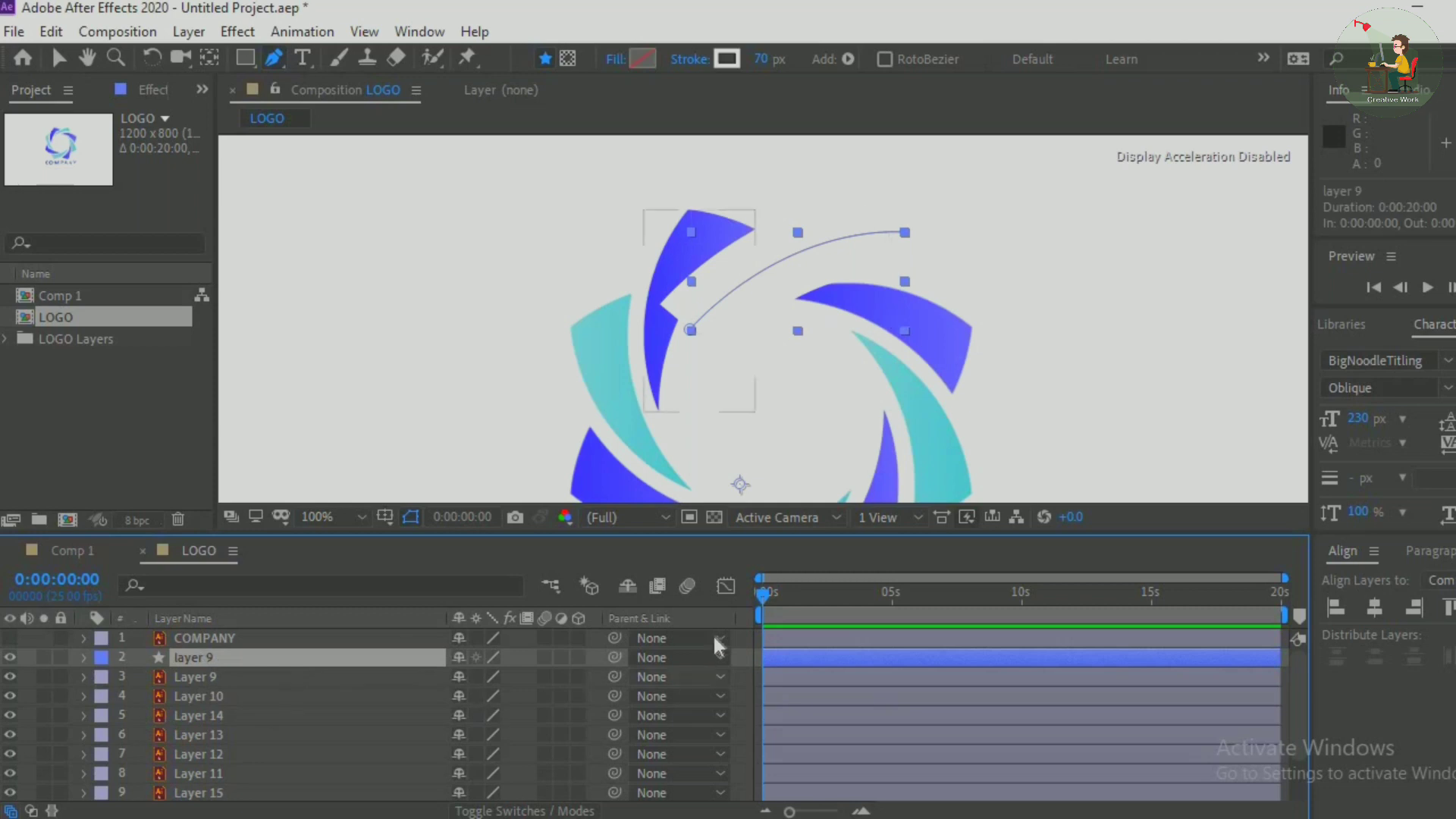
left_click(84, 657)
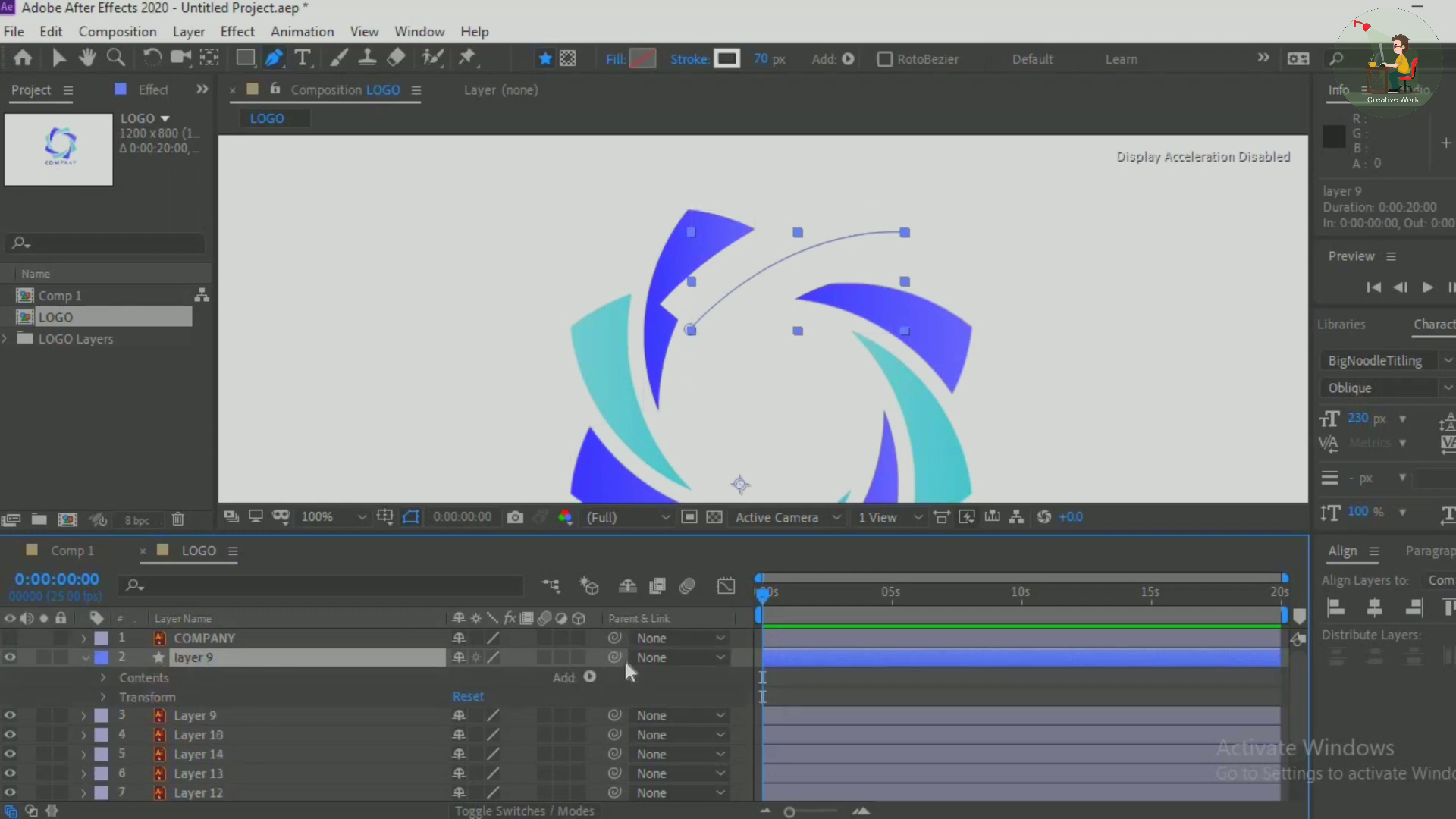
left_click(588, 677)
left_click(663, 554)
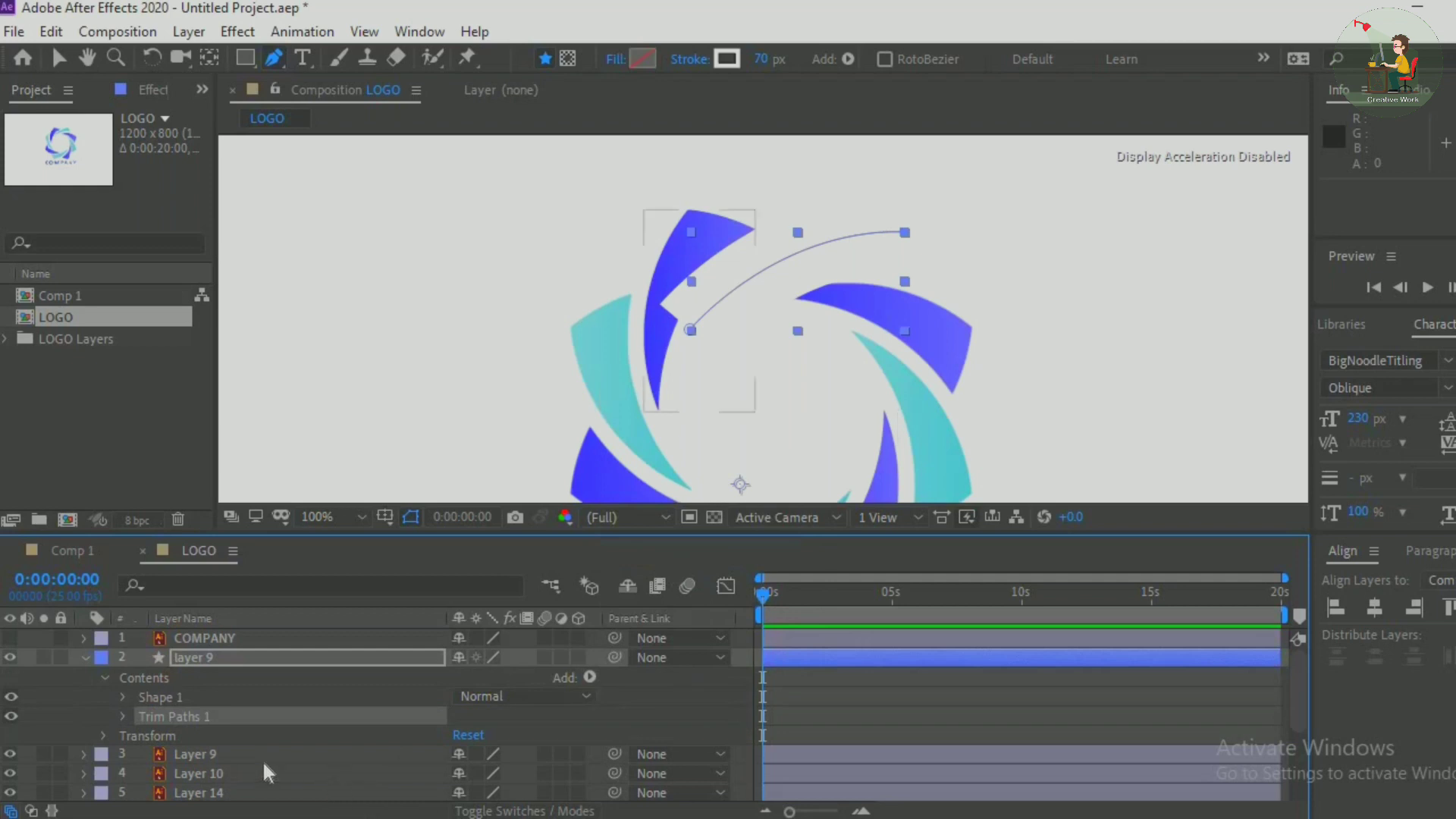
Keyframe the End value of the shape layer's Trim Paths at 0% at 0:00:00:00
left_click(122, 716)
mouse_move(1294, 685)
left_mouse_down()
mouse_move(1301, 744)
mouse_move(1288, 697)
left_mouse_up()
left_click(162, 711)
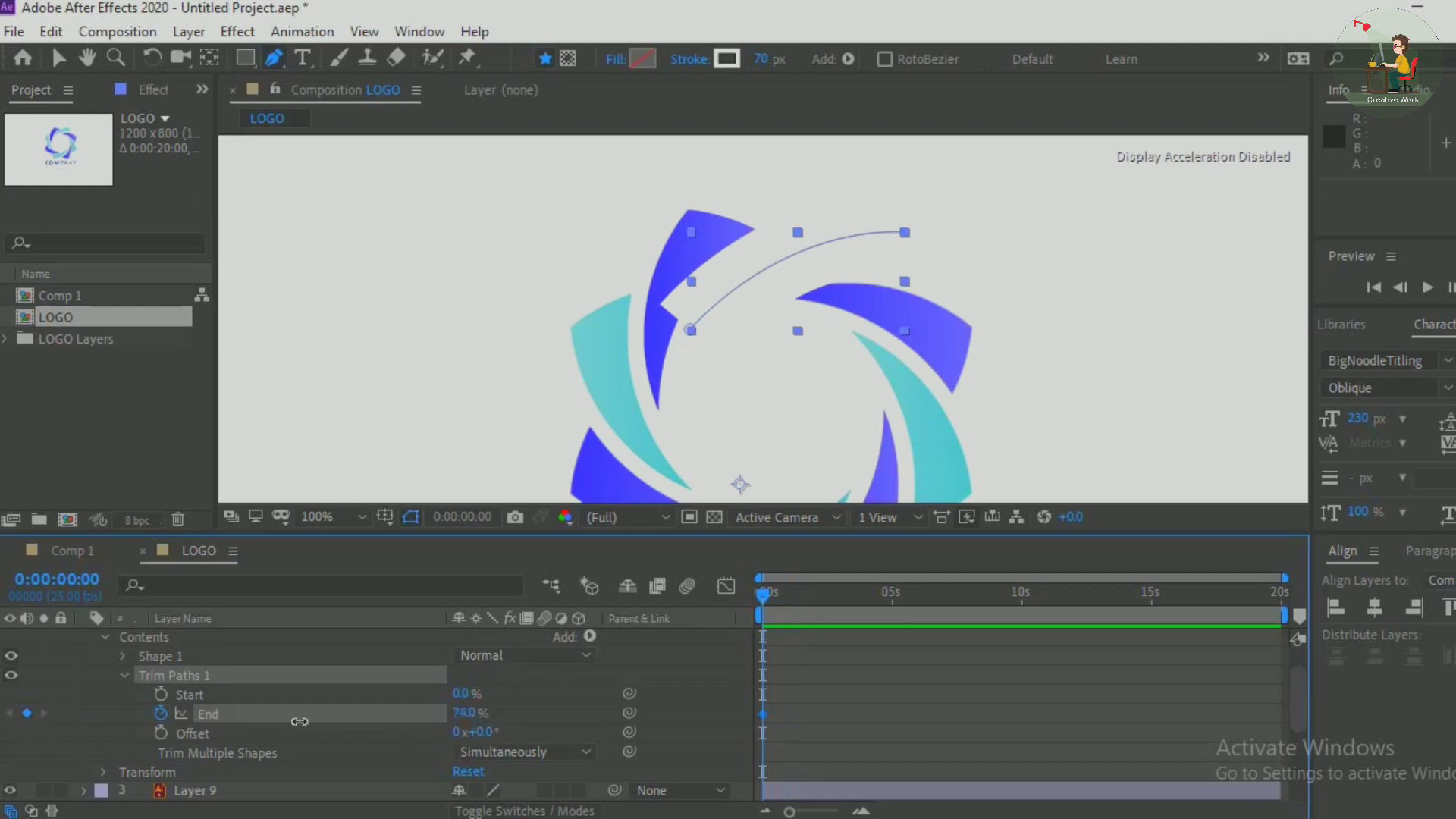
left_click_drag(300, 721, 212, 729)
Add a second Trim Paths End keyframe of 100% at 0:00:01:00 and collapse the shape layer's properties
left_click(74, 581)
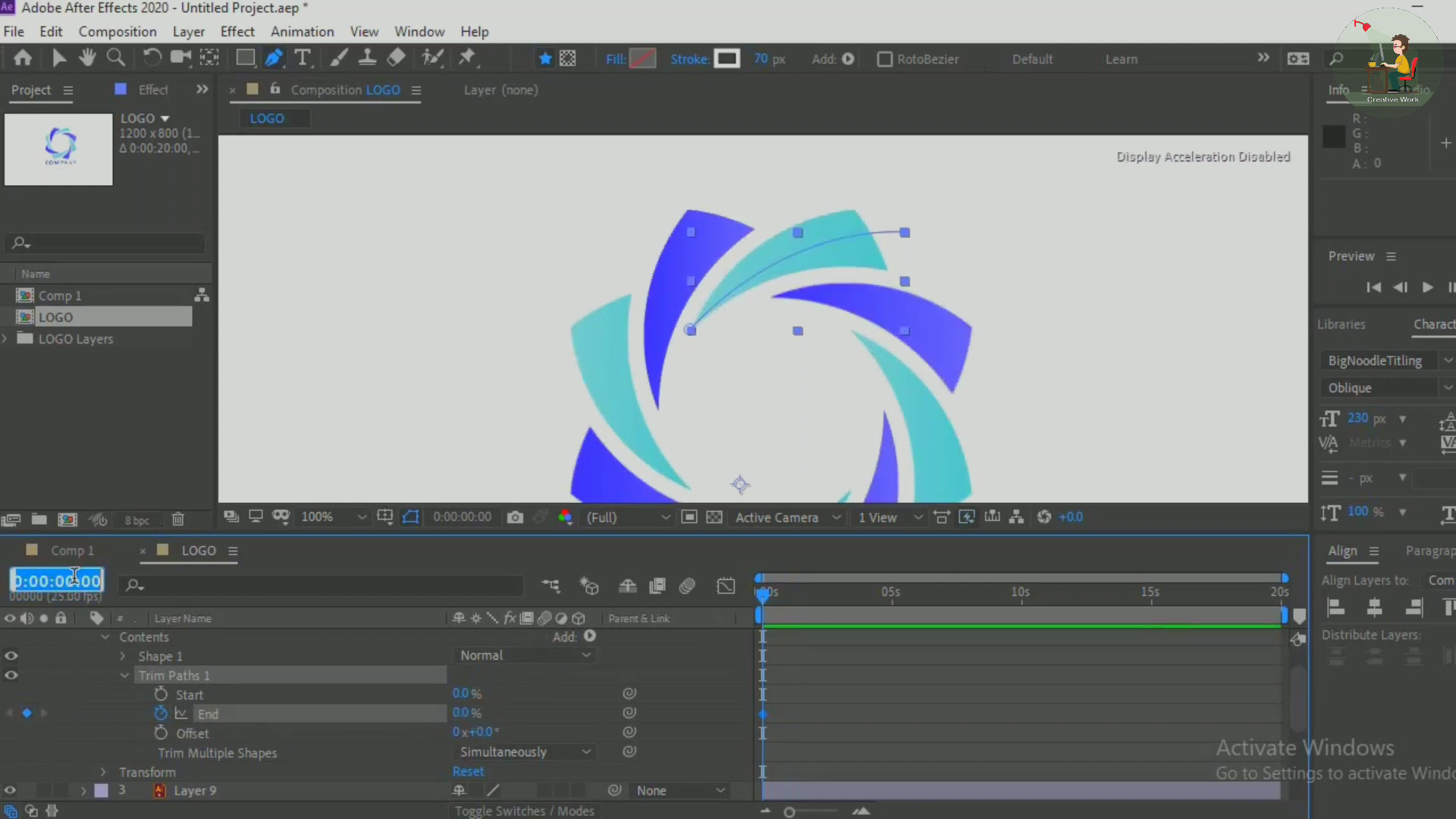
left_click(86, 578)
key("Return")
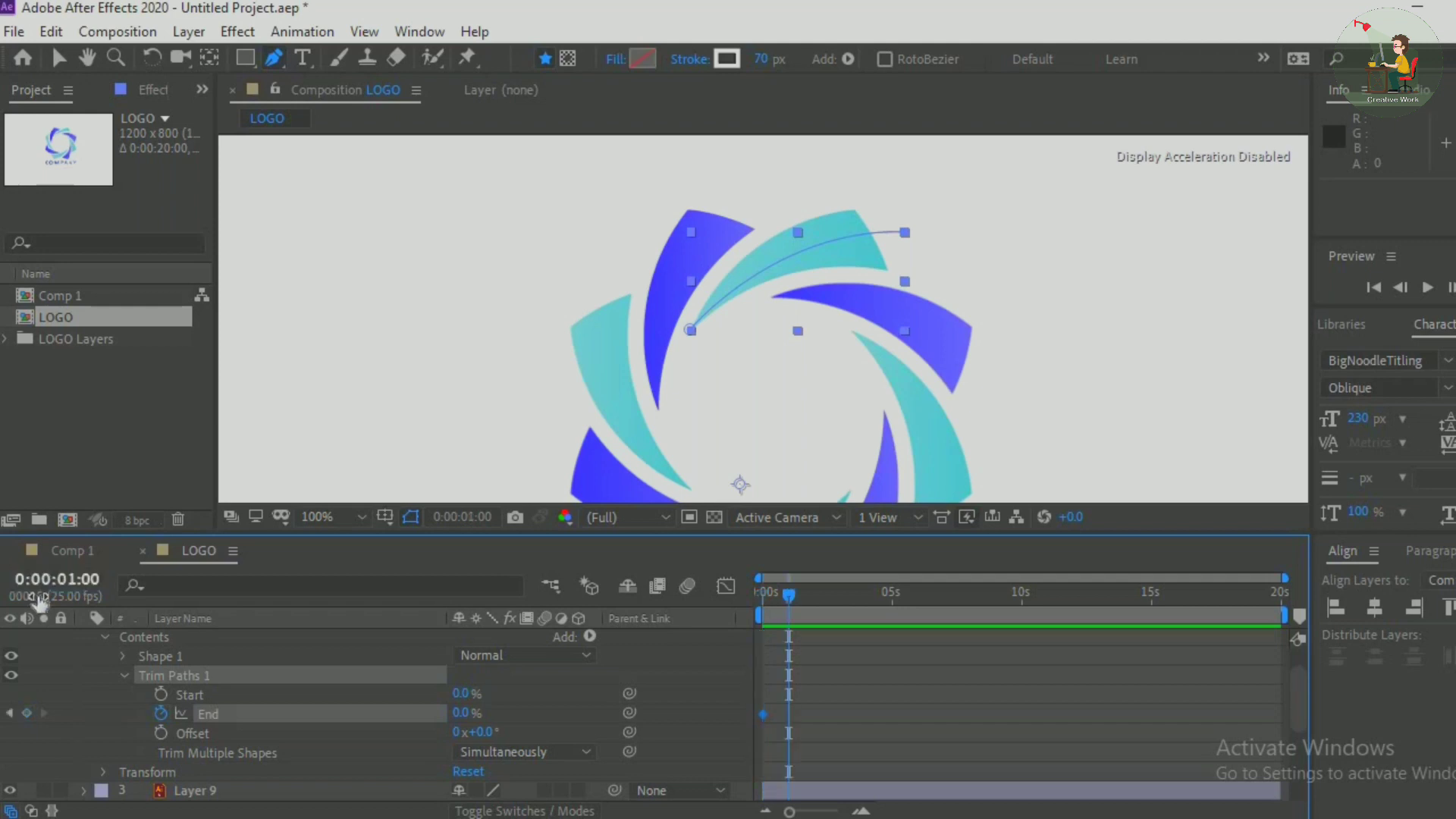
left_click_drag(463, 716, 635, 712)
scroll(364, 721, "up", 1)
scroll(270, 733, "down", 1)
scroll(261, 730, "up", 1)
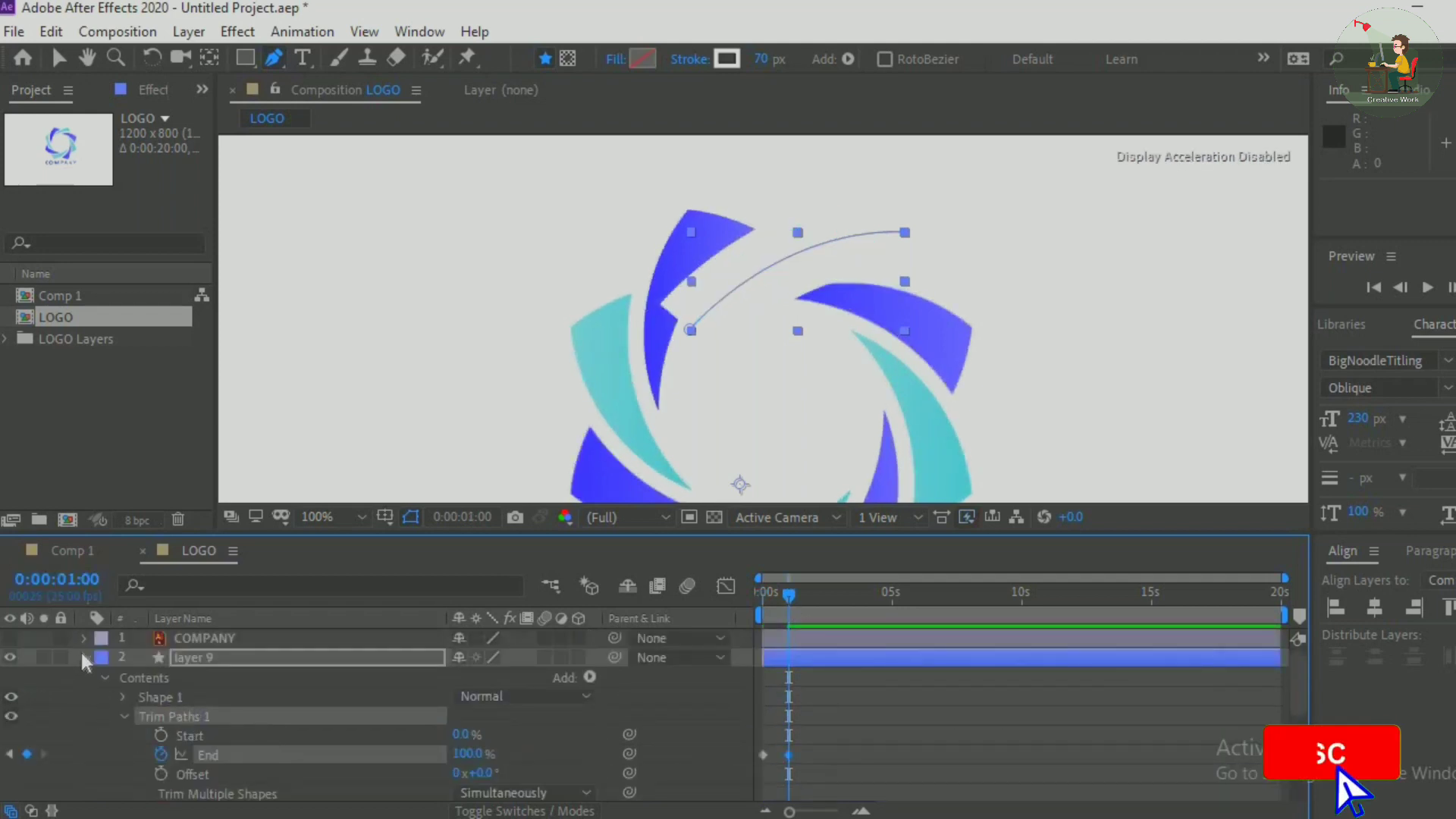
left_click(85, 657)
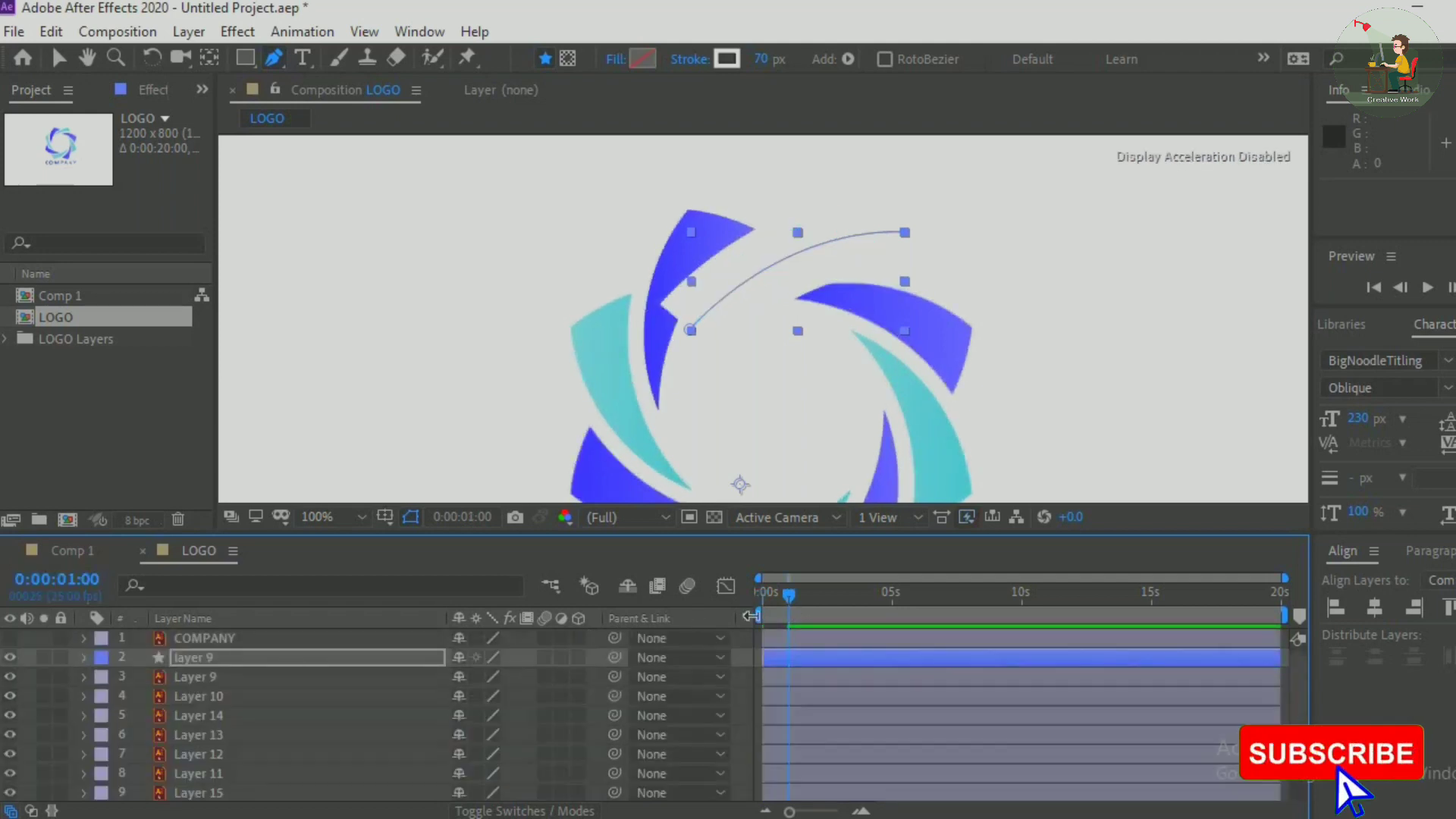
Set the Layer 9 artwork's track matte to Alpha Matte "layer 9" and preview the reveal from the start
left_click(31, 810)
left_click(743, 676)
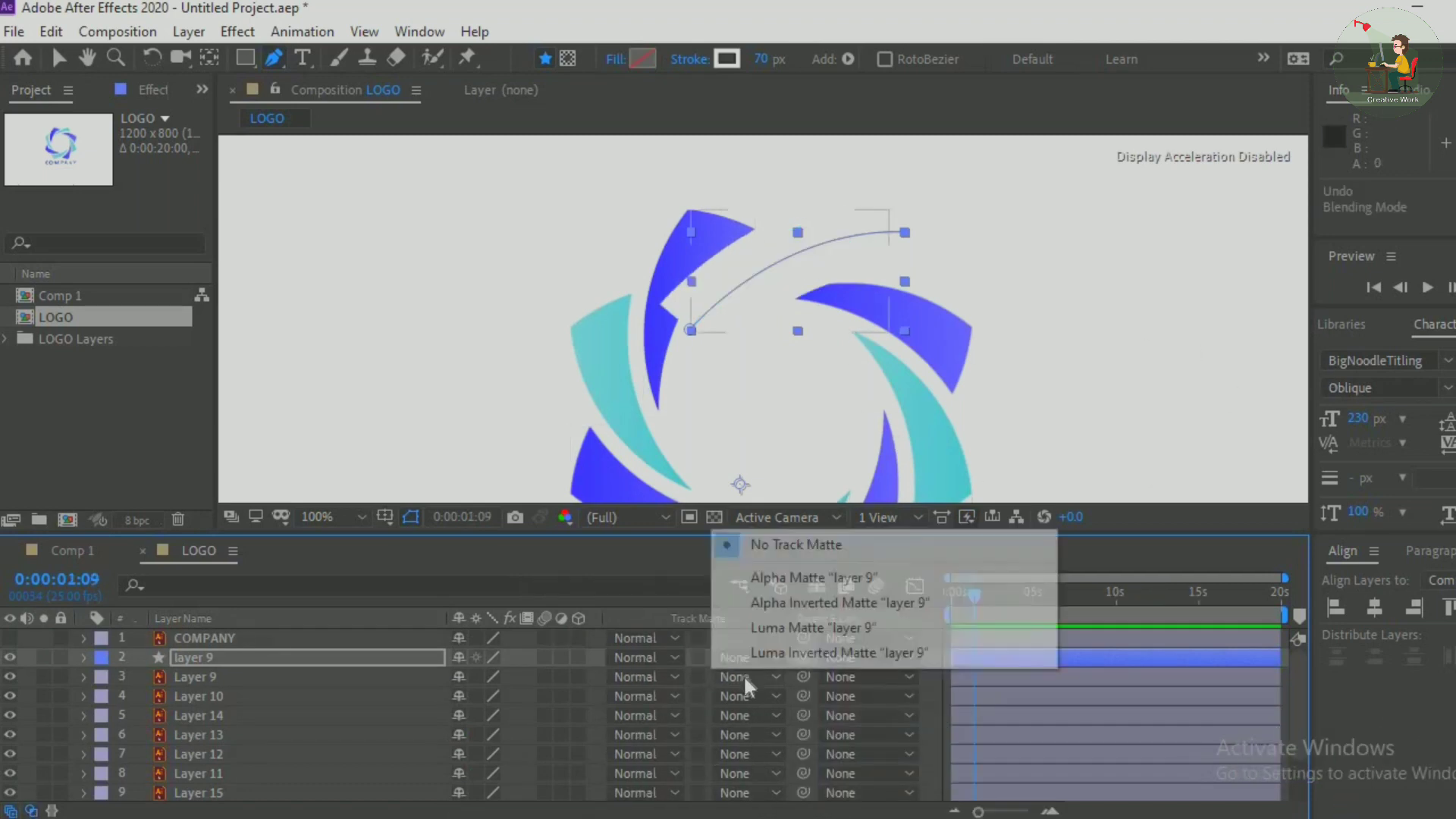
left_click(840, 576)
left_click_drag(957, 593, 948, 593)
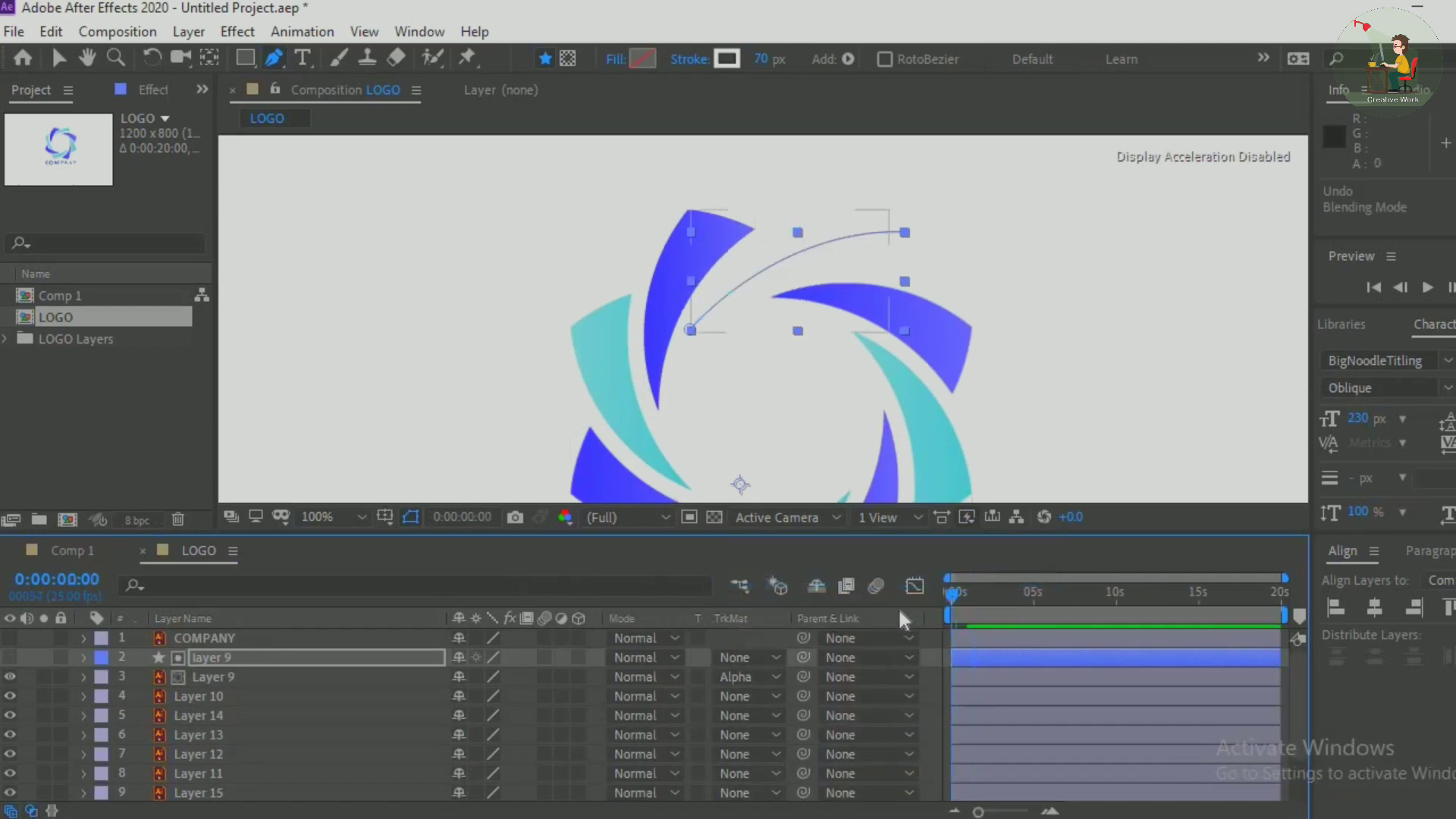
key("space")
Apply Easy Ease to both End keyframes of the "layer 9" shape layer and preview the eased animation
left_click(276, 660)
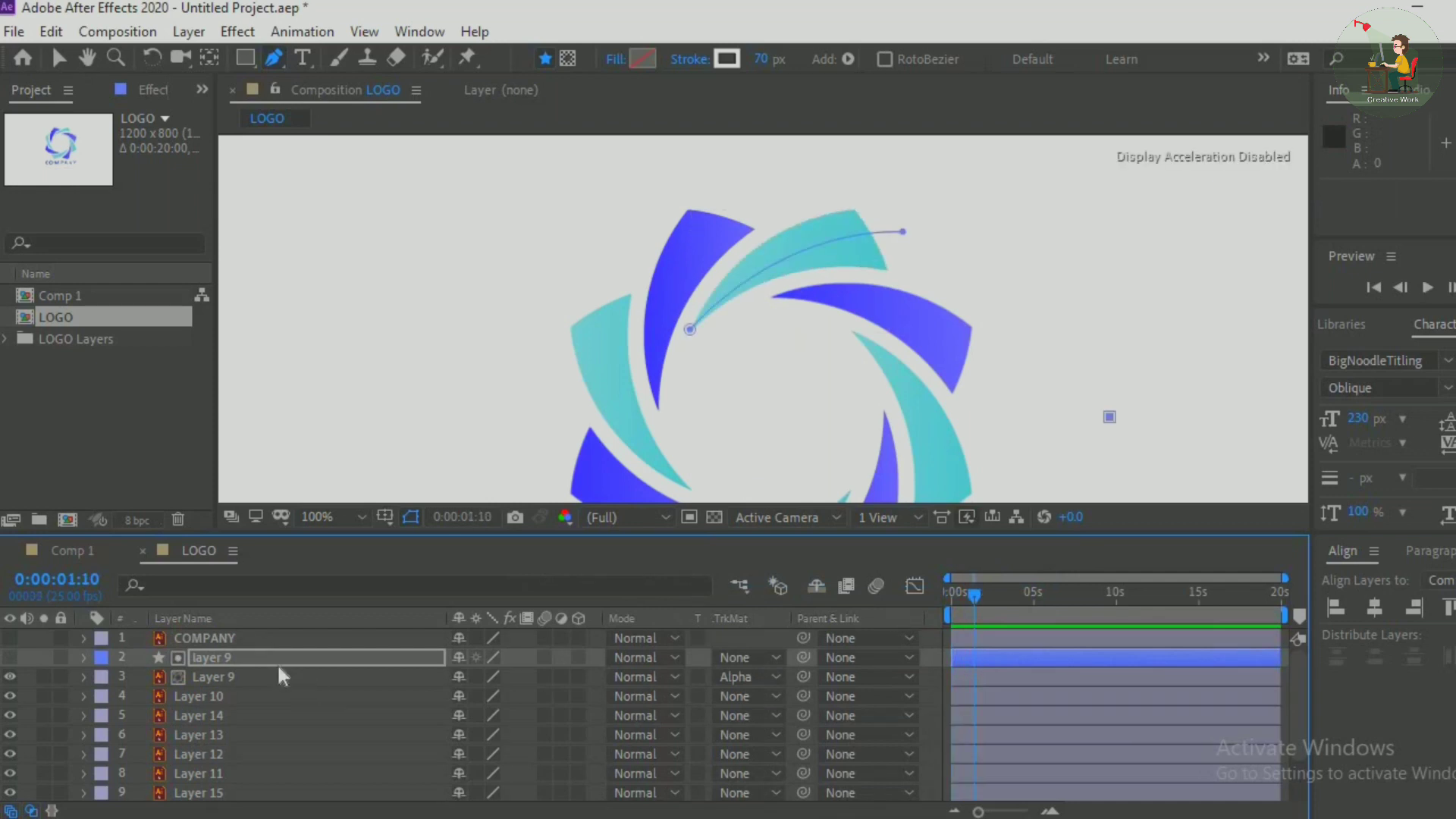
key("u")
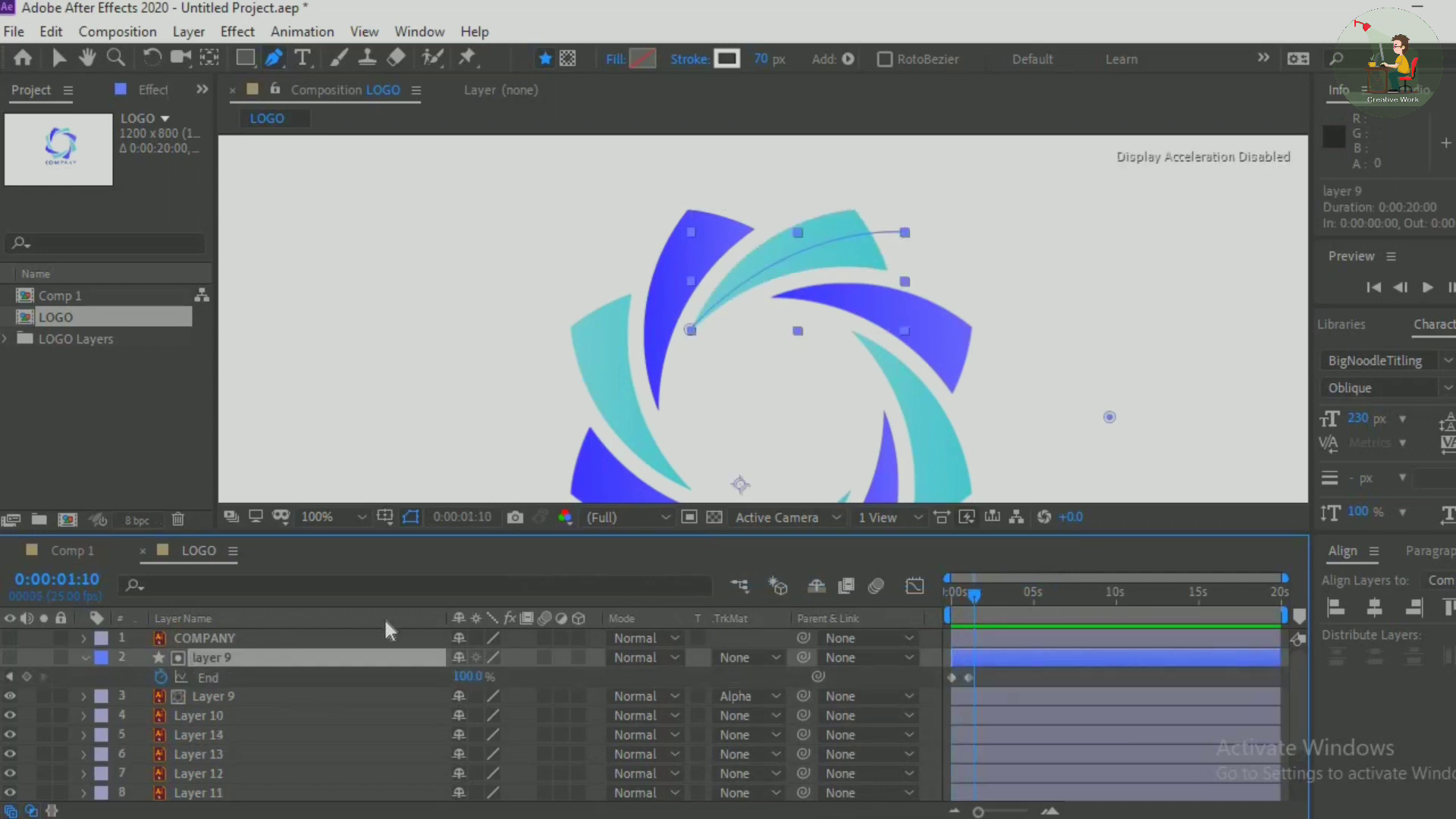
left_click_drag(982, 673, 953, 690)
right_click(978, 676)
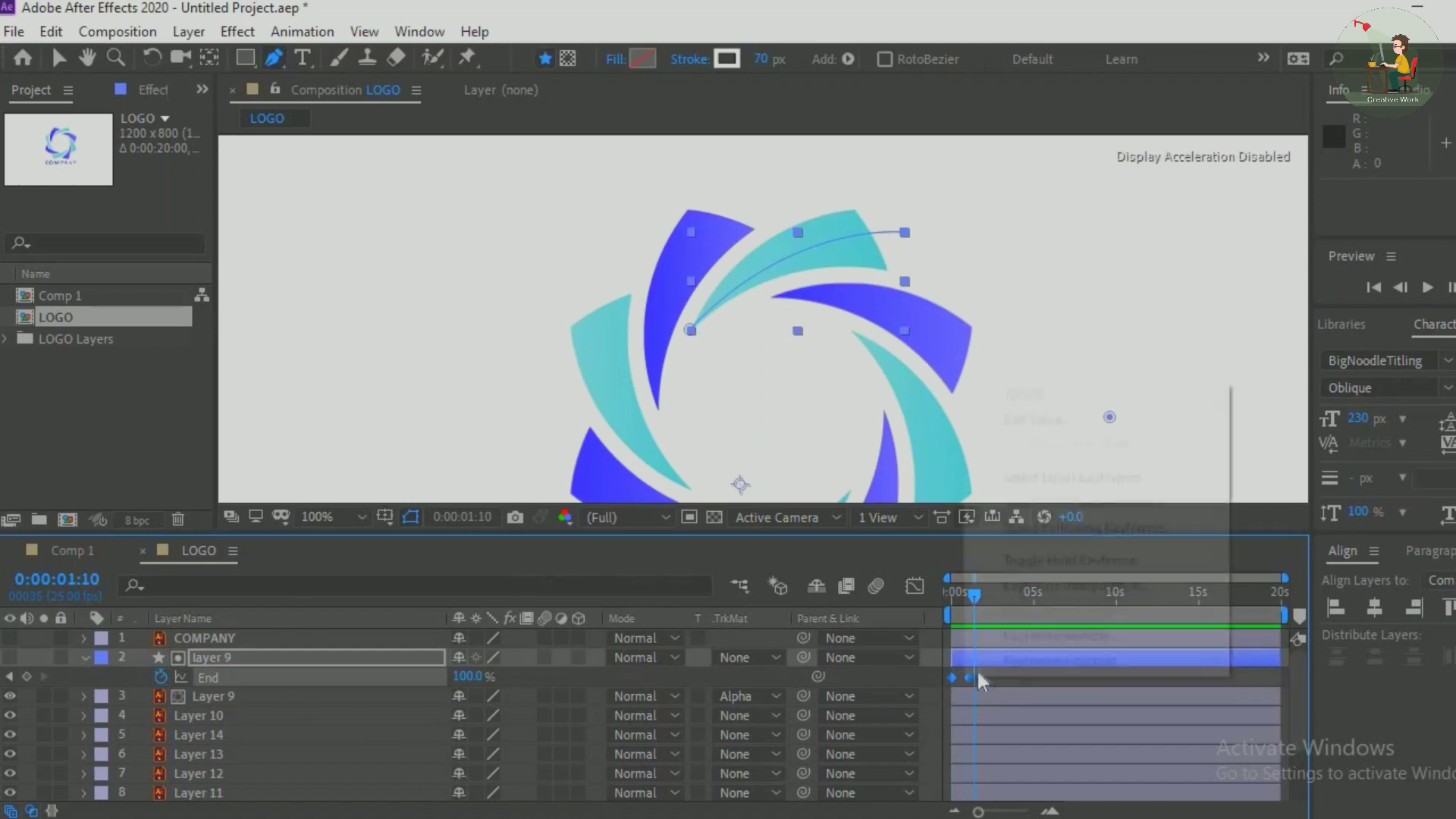
mouse_move(941, 651)
left_click(703, 510)
key("space")
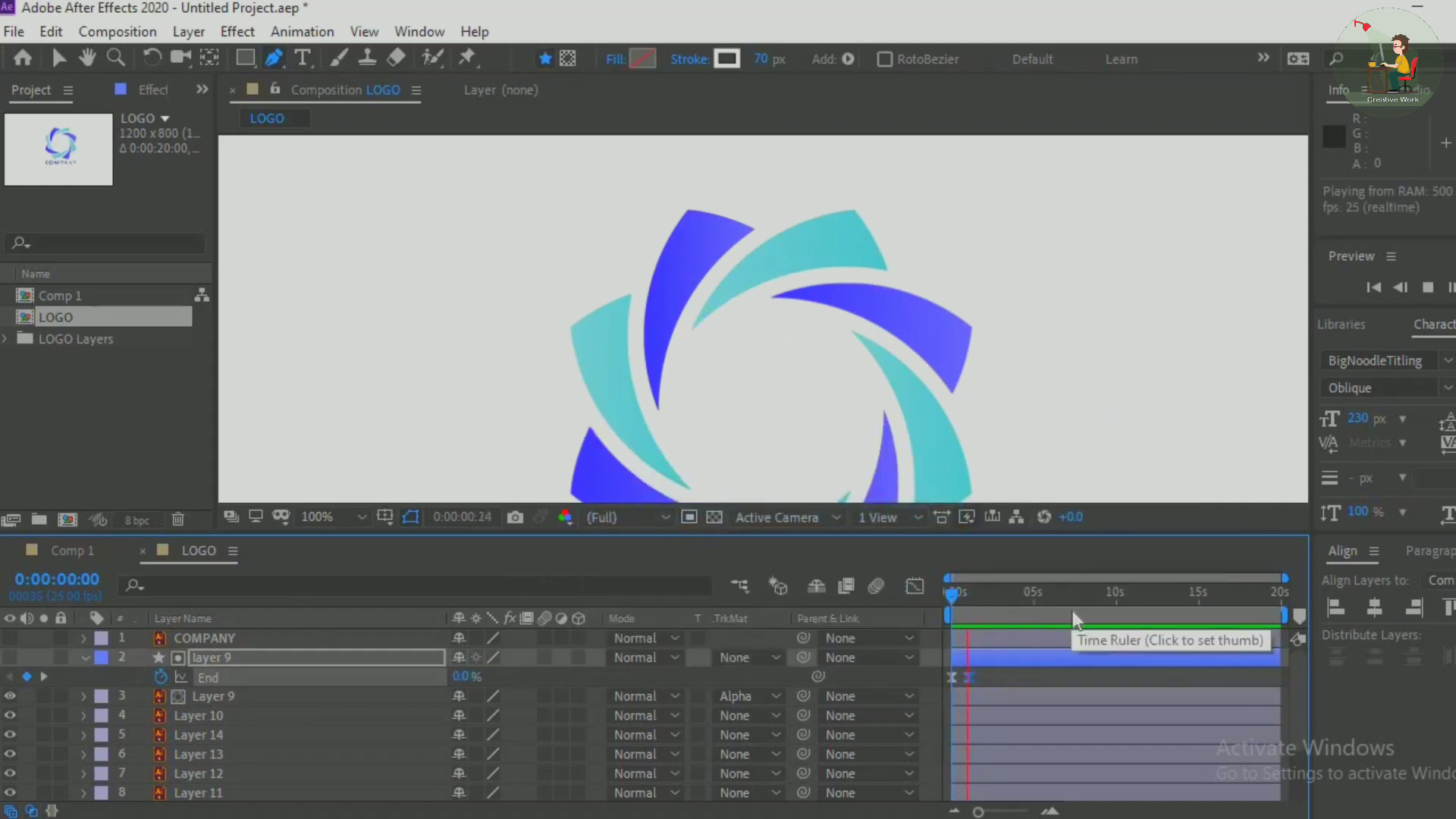
key("space")
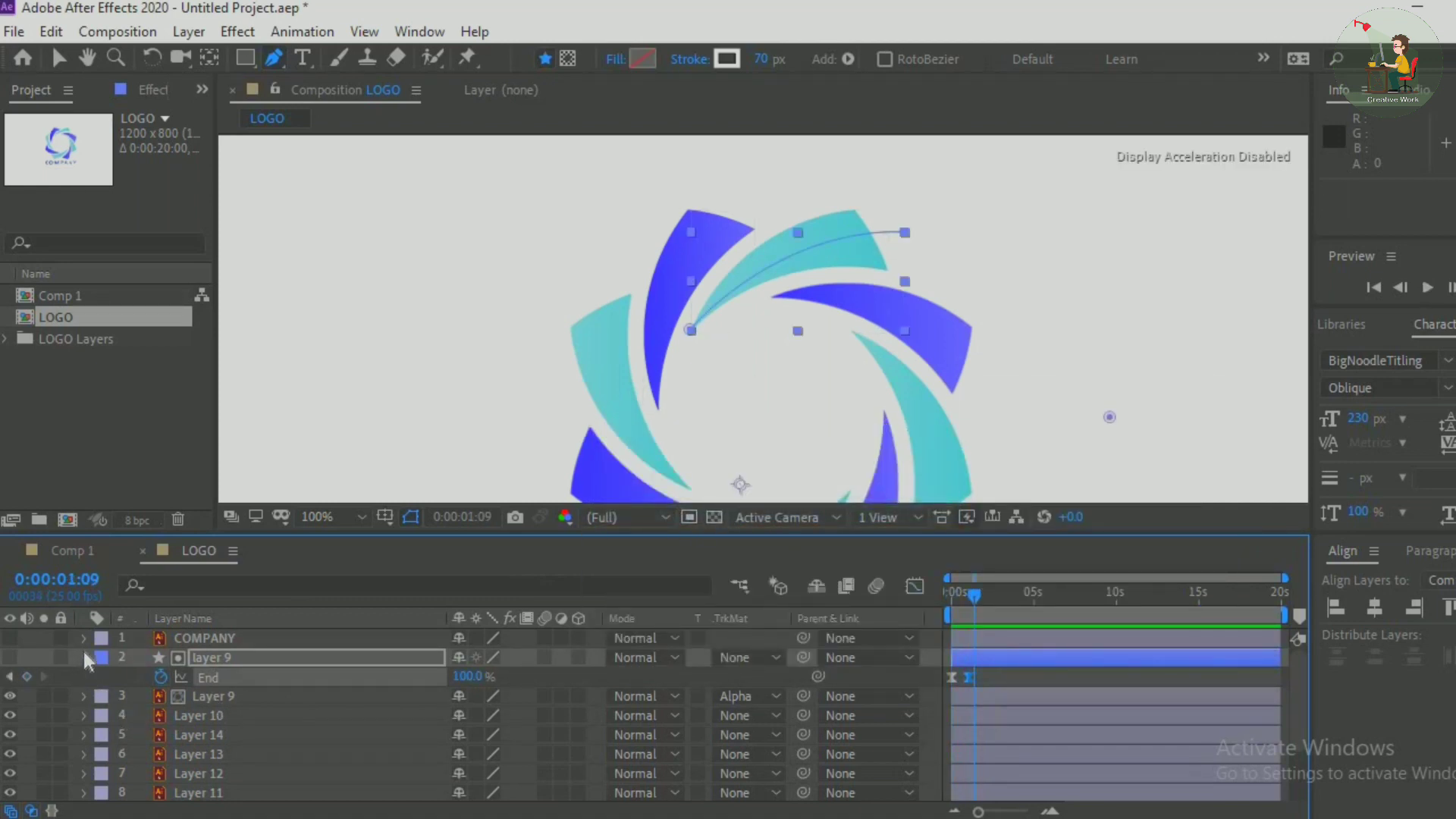
left_click(84, 657)
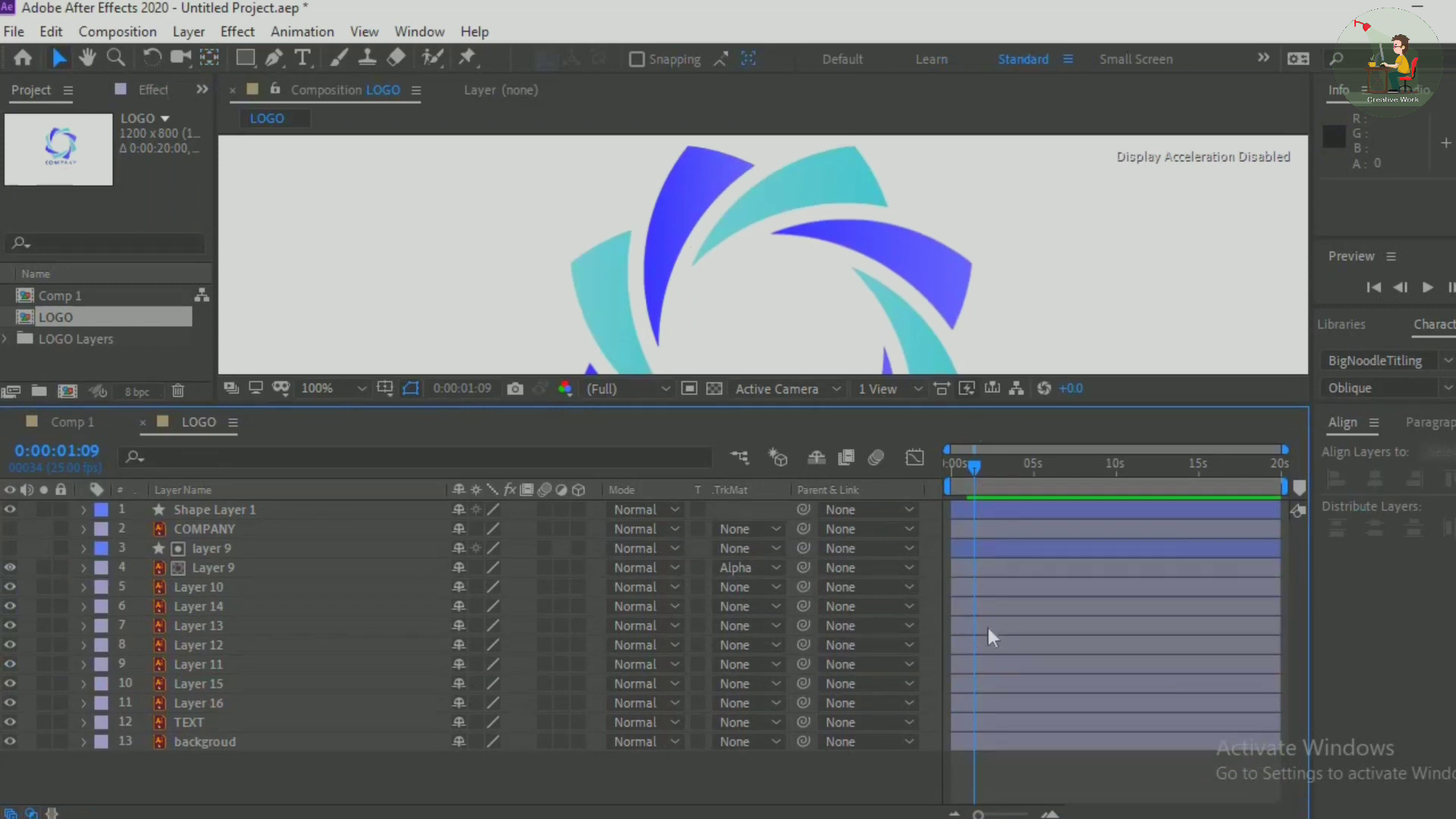
Draw a curved Pen path with a 70 px stroke along the upper-left purple blade, adjusting its end vertex to cover the blade
left_click_drag(1062, 407, 1101, 657)
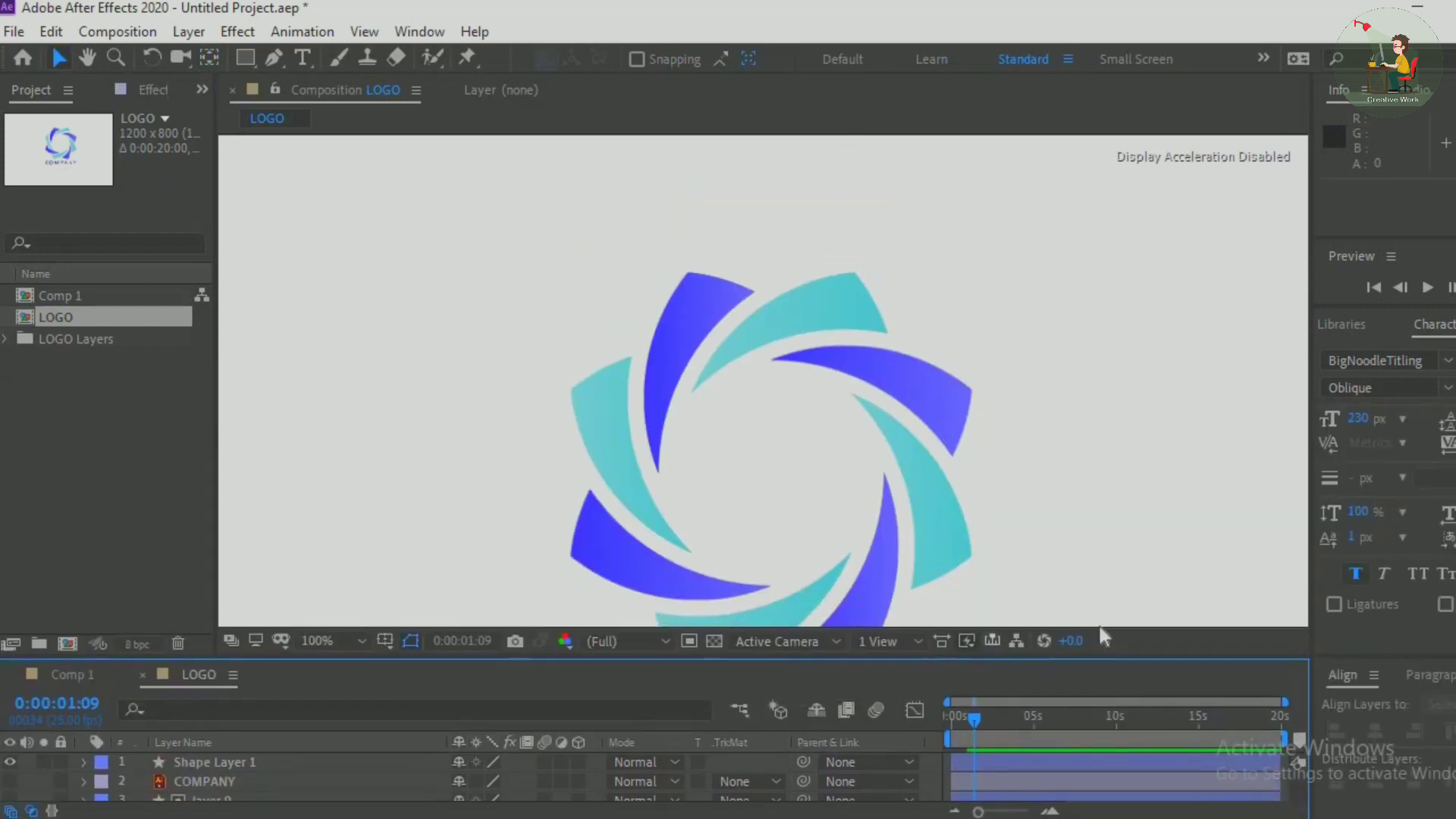
left_click(274, 58)
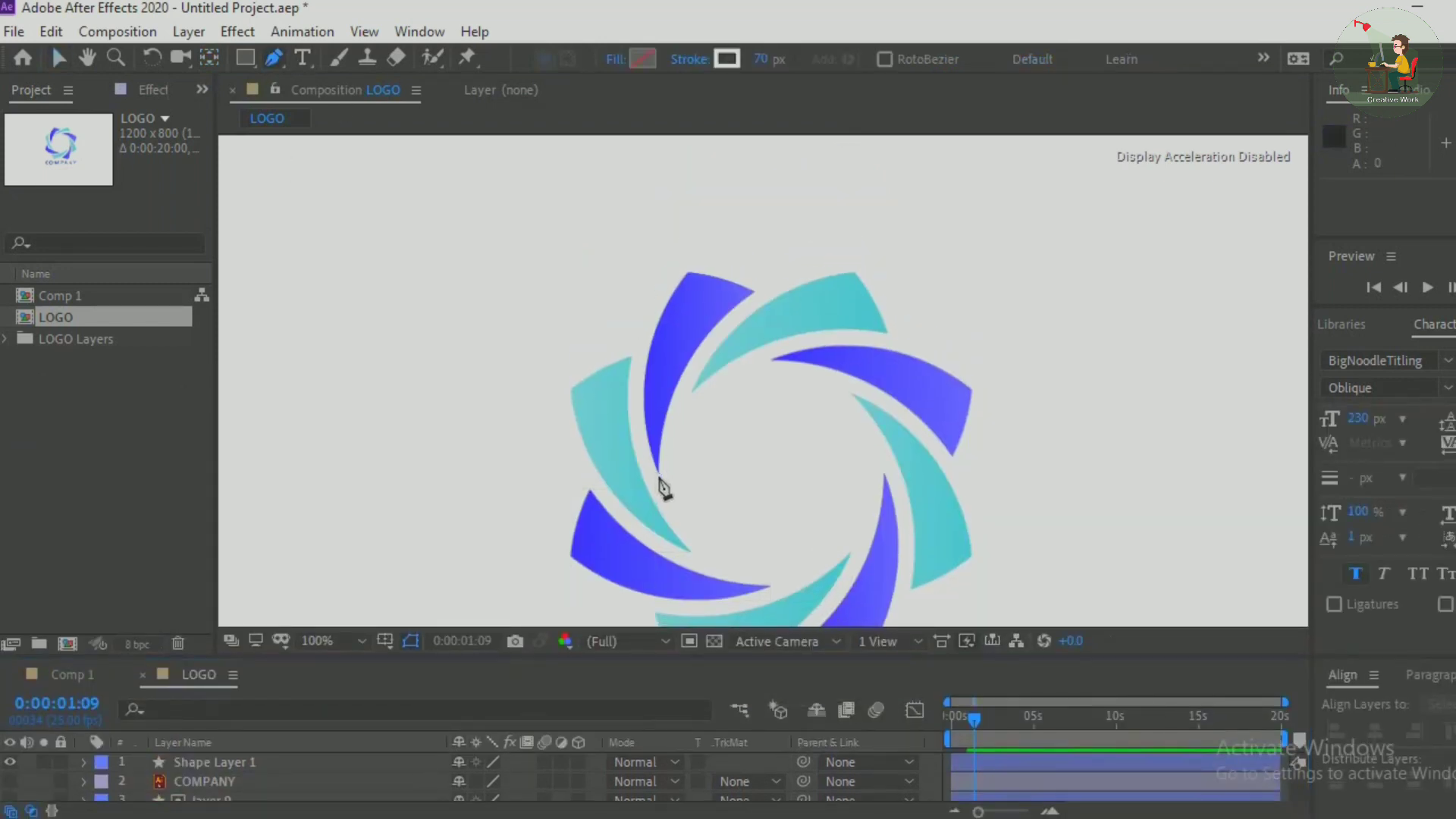
left_click(658, 476)
left_click_drag(724, 258, 797, 158)
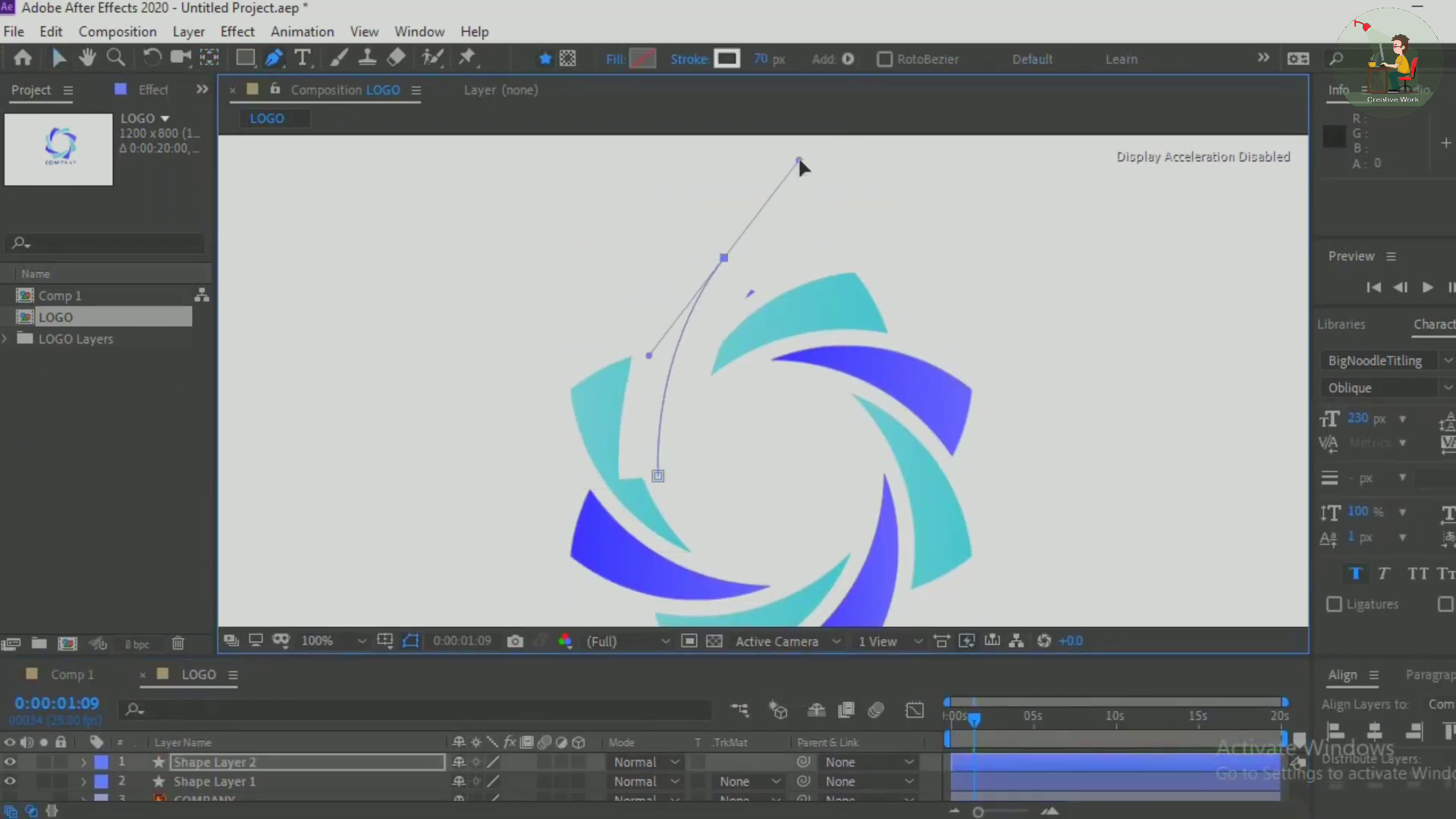
left_click_drag(725, 257, 731, 260)
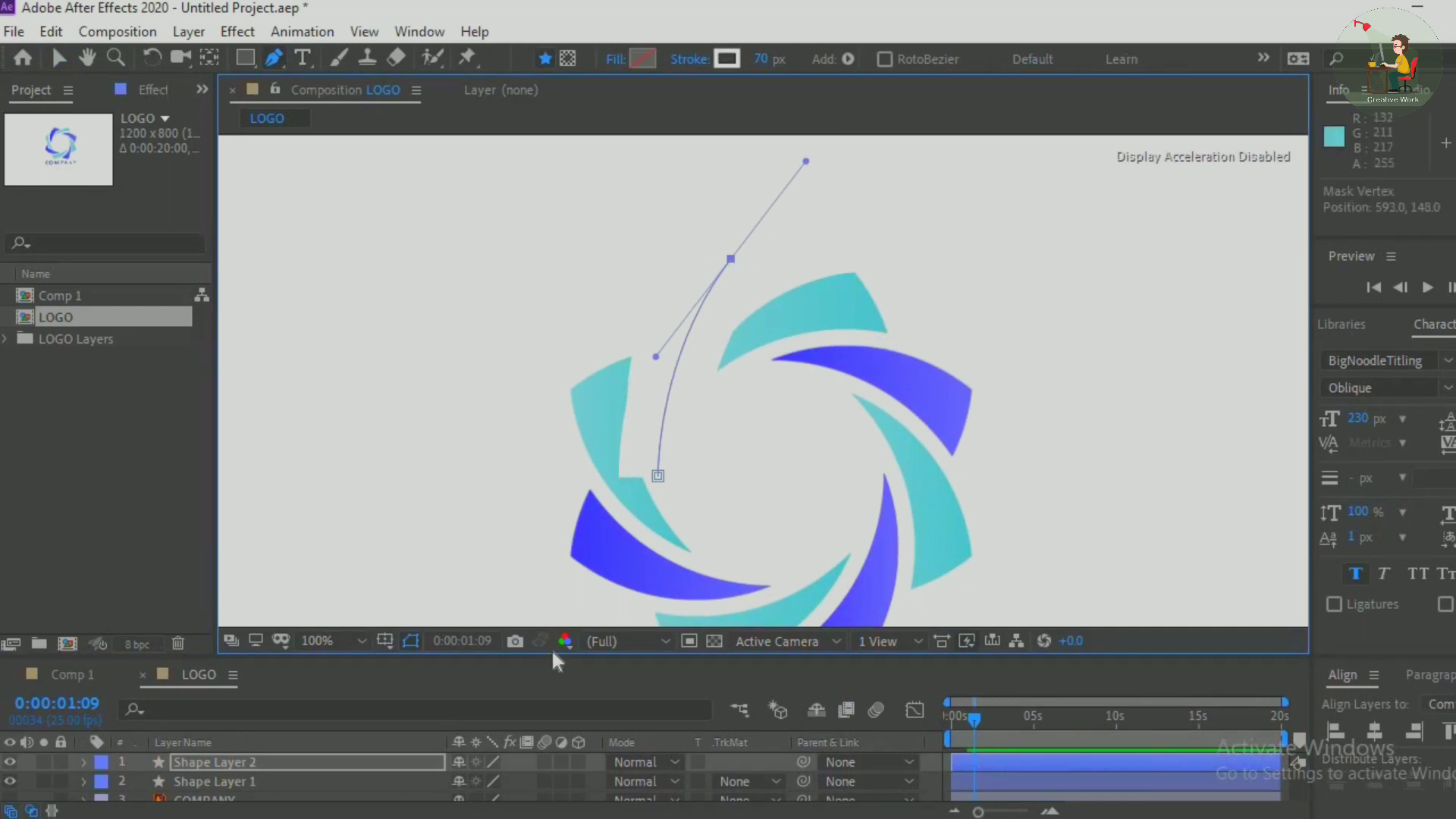
Rename the new shape layer "layer 10" and place it directly above the Layer 10 artwork
left_click_drag(563, 652, 563, 565)
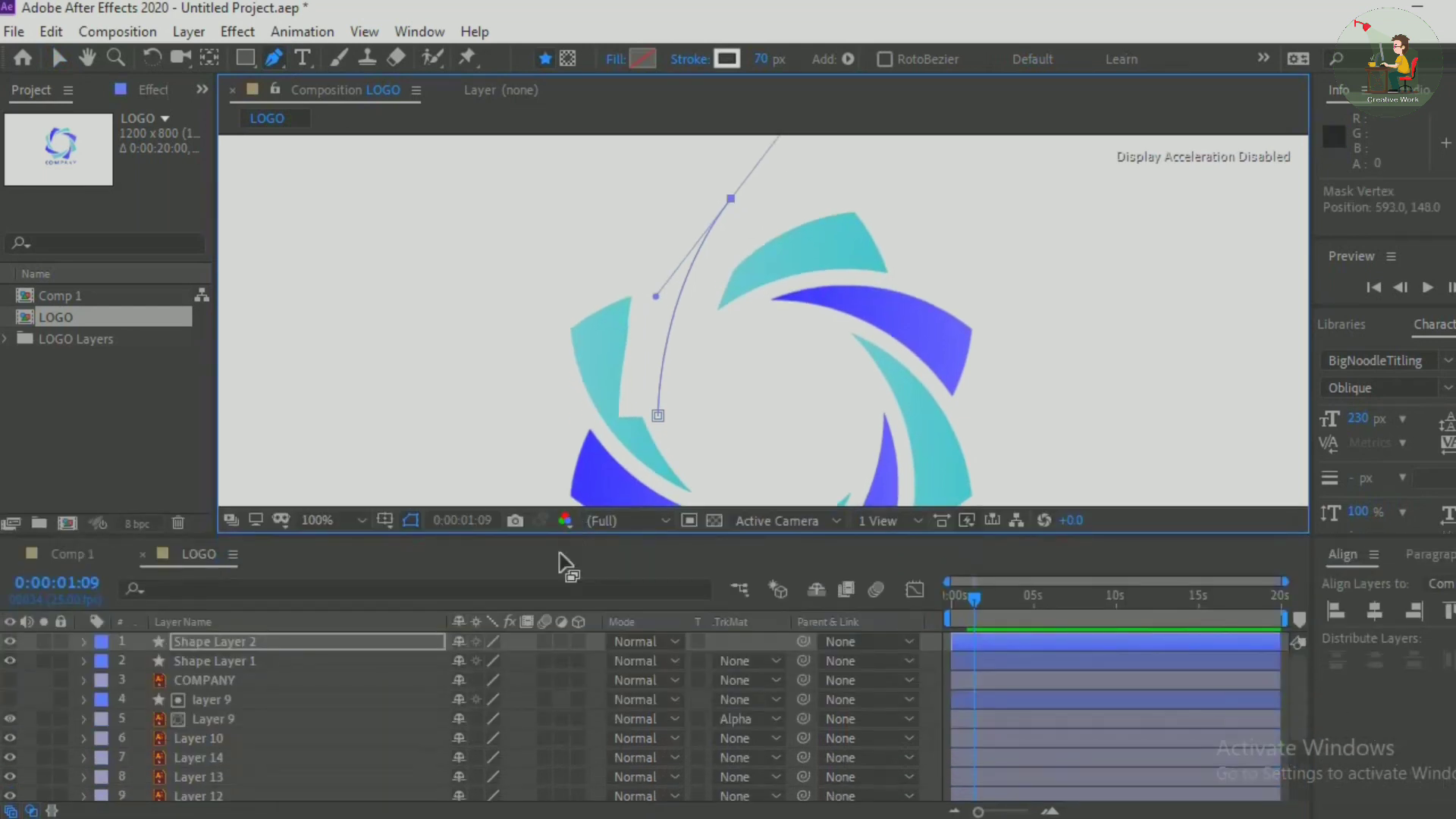
right_click(254, 641)
left_click(324, 779)
key("BackSpace")
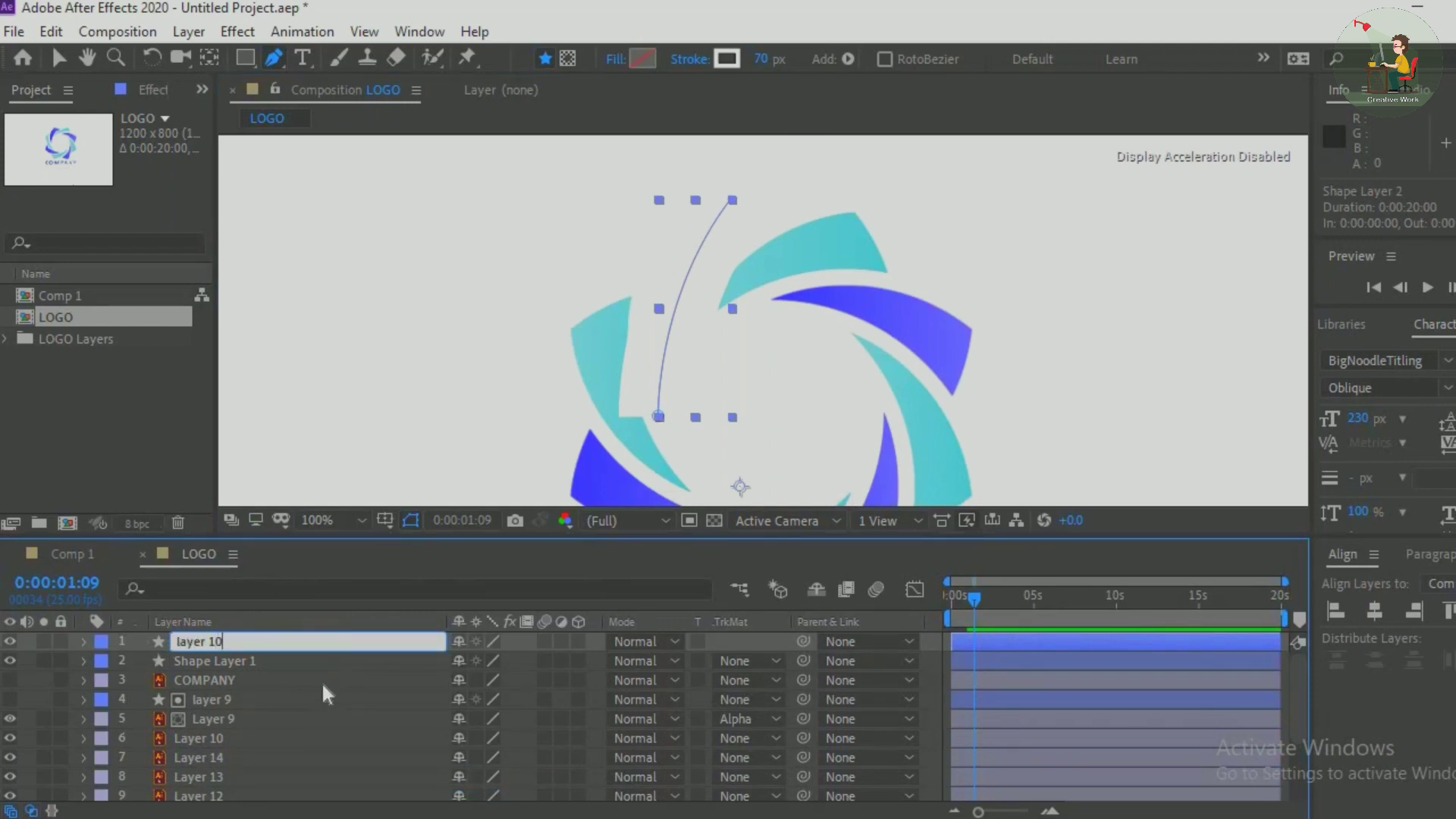
key("Return")
left_click_drag(262, 638, 267, 702)
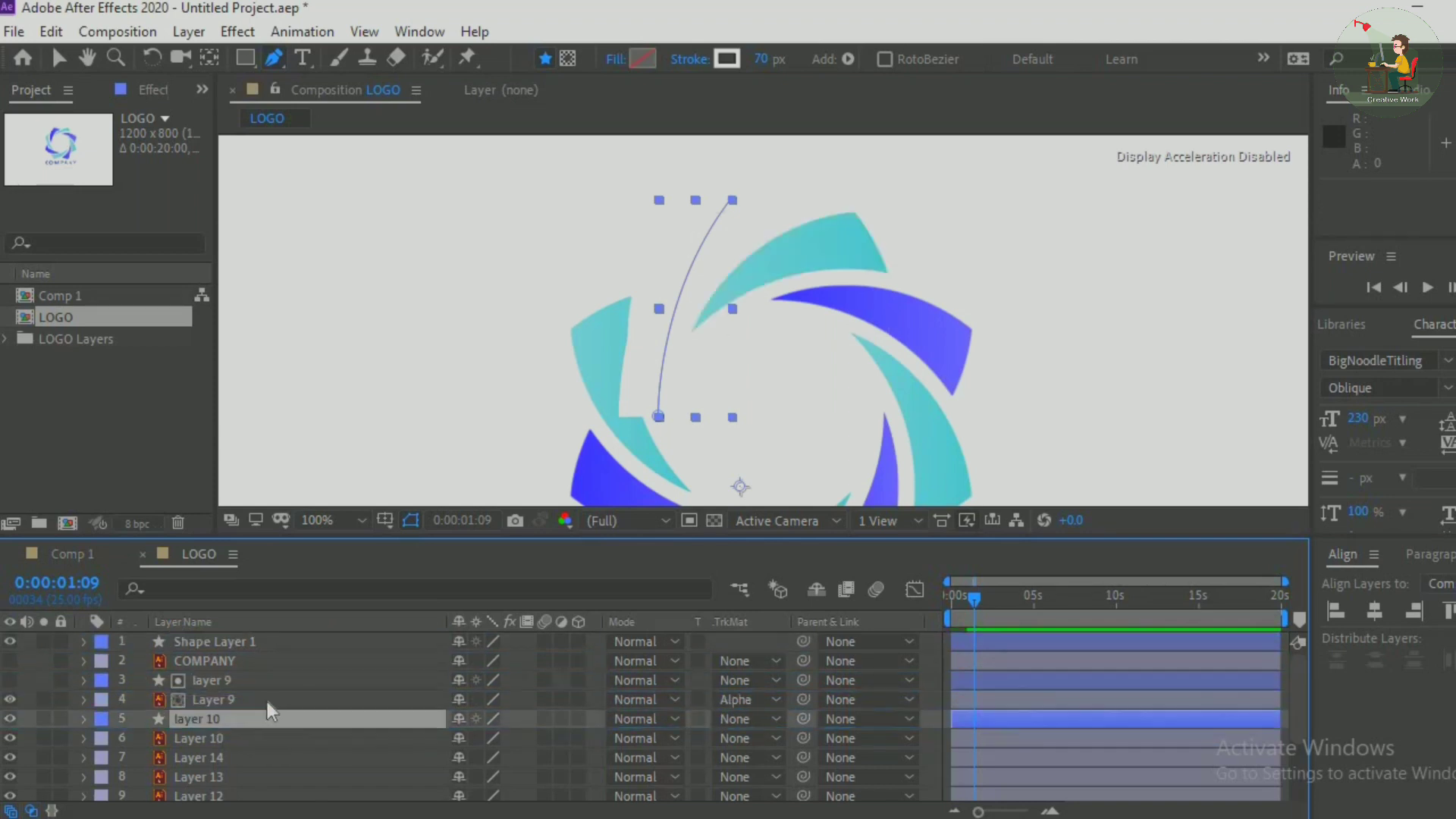
Add Trim Paths to the "layer 10" shape layer and expand the Trim Paths properties
left_click(83, 719)
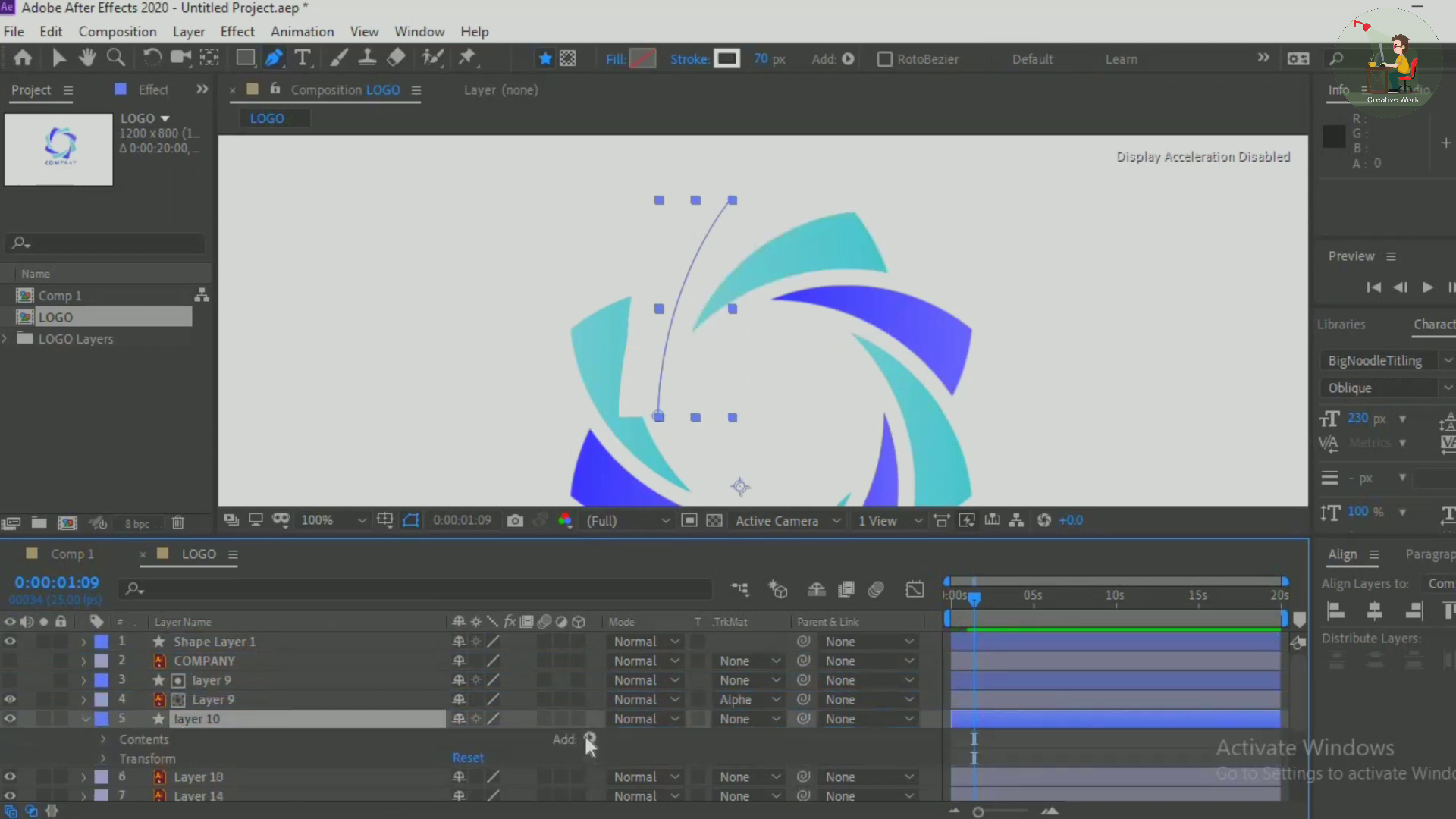
left_click(591, 739)
left_click(681, 613)
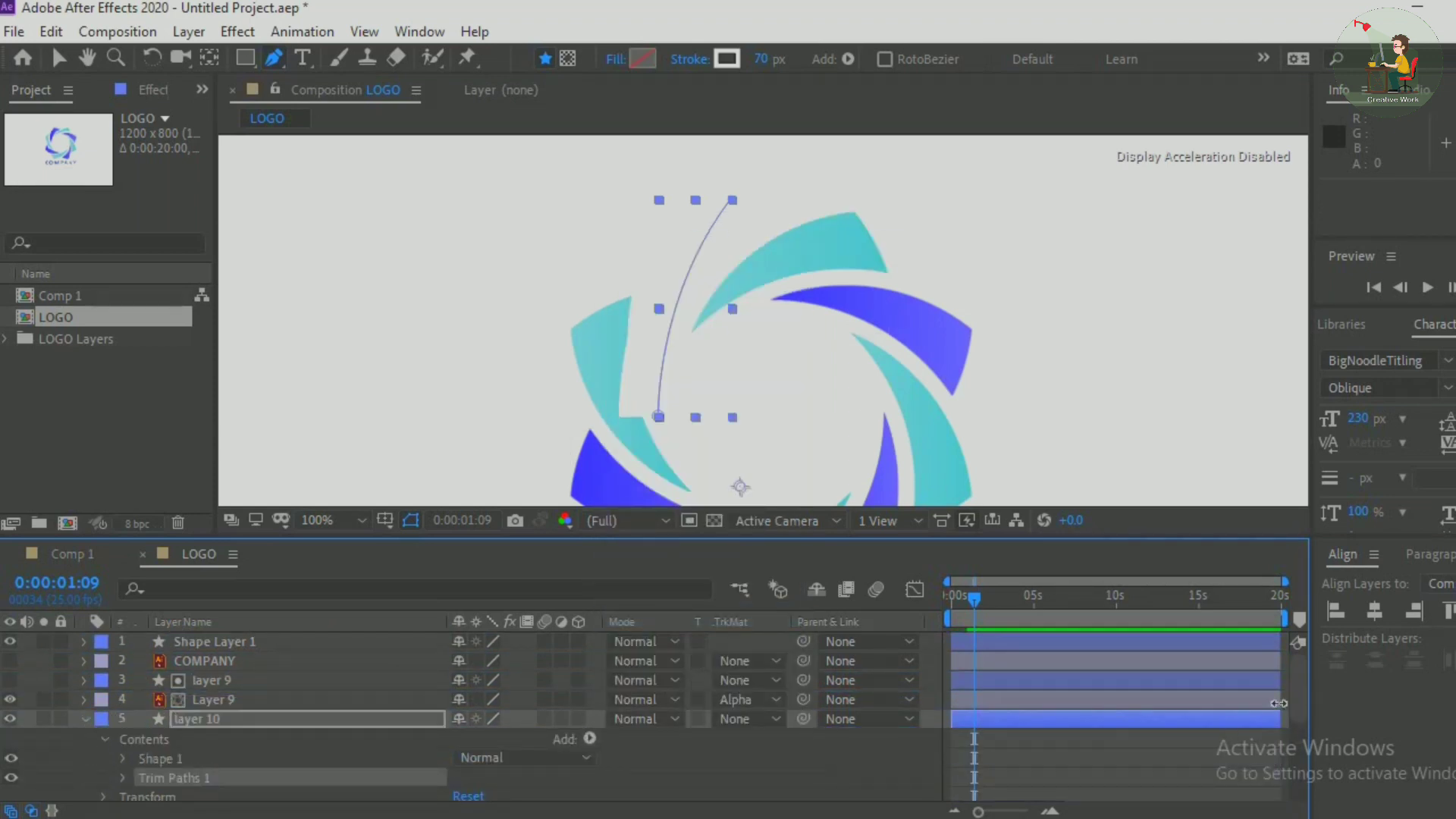
scroll(1301, 714, "down", 3)
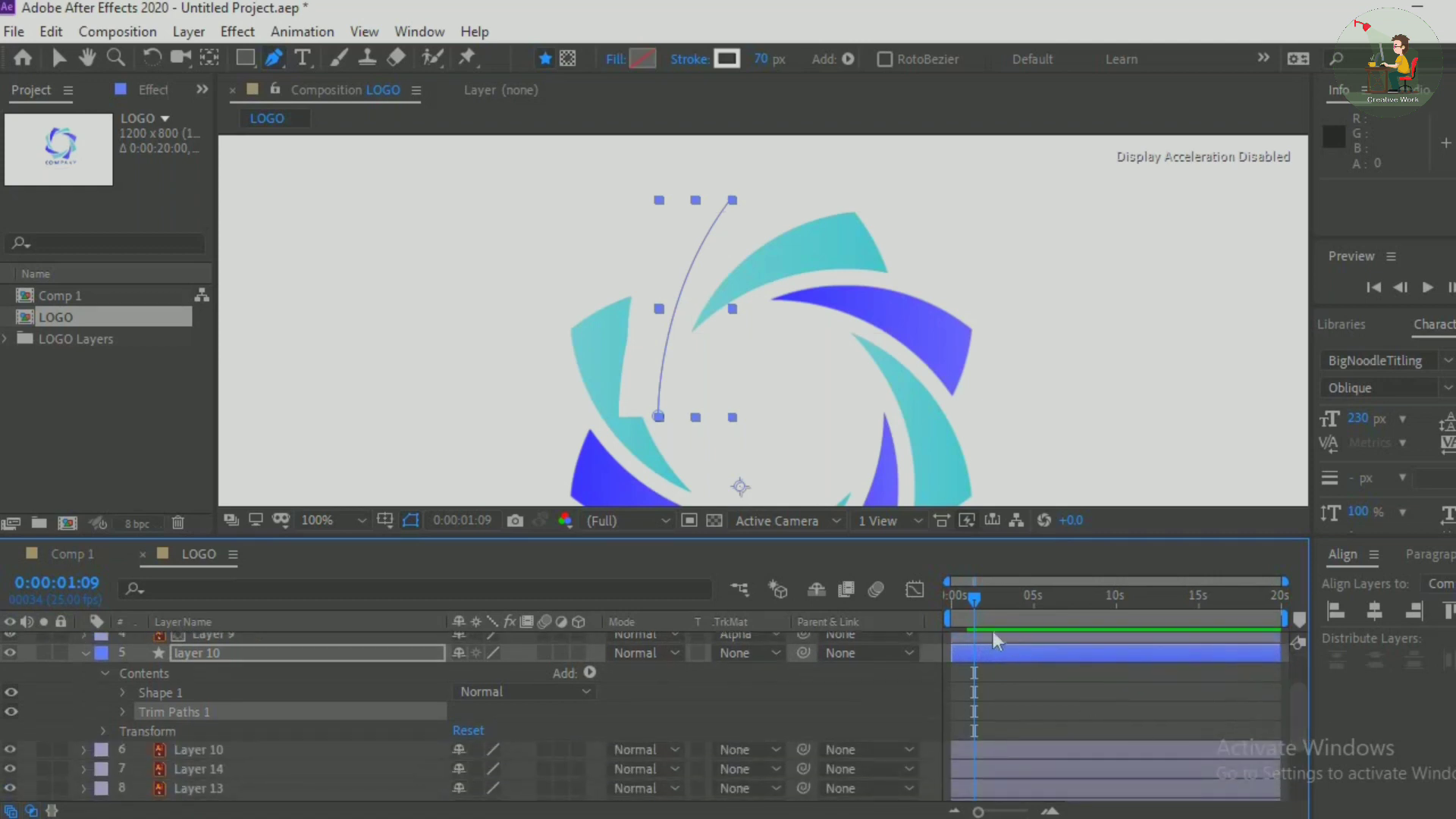
left_click(121, 713)
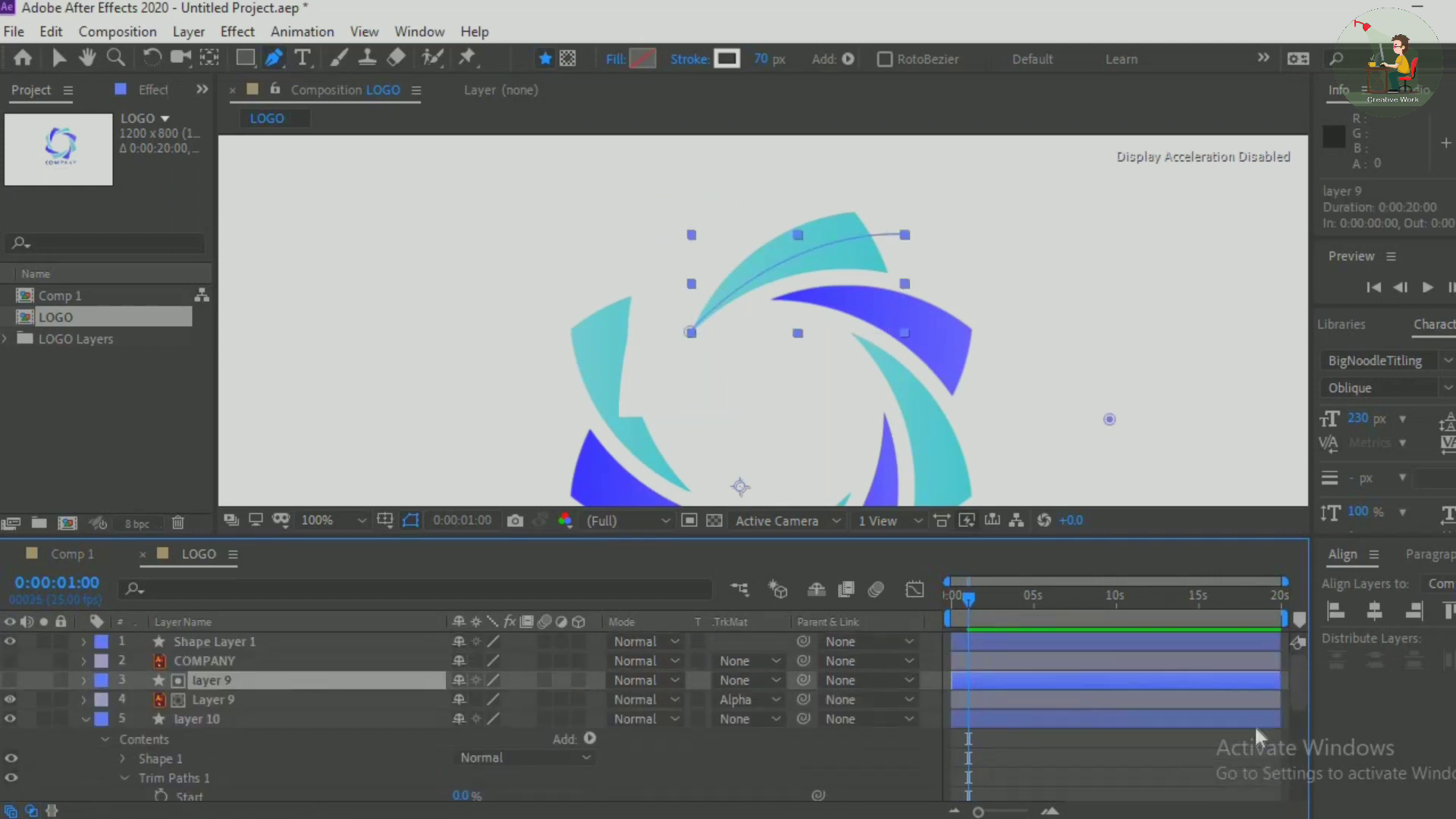
Create a Trim Paths End keyframe of 0% at 0:00:01:00 on the "layer 10" shape layer
scroll(1302, 713, "down", 5)
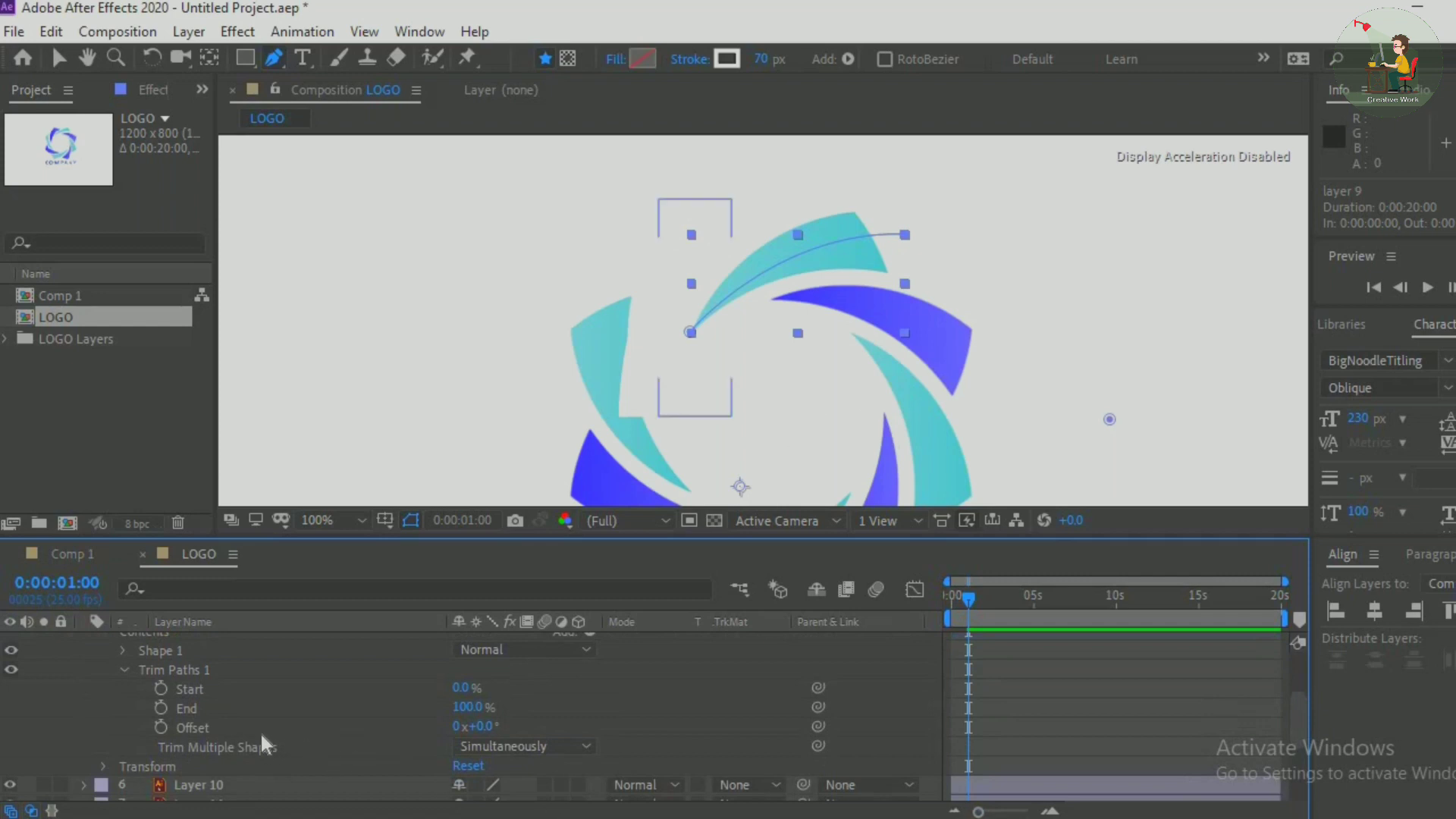
left_click(160, 710)
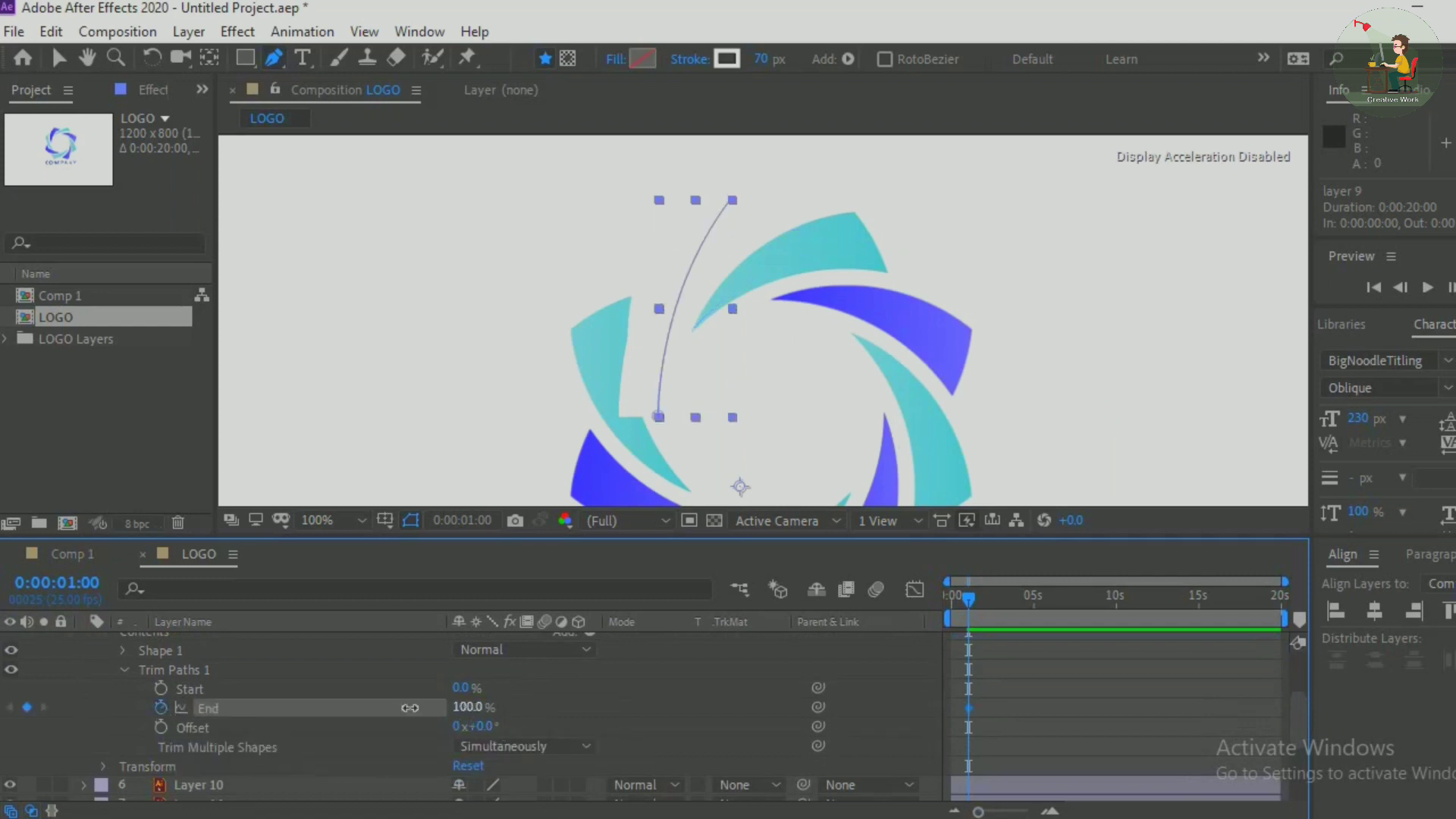
left_click_drag(409, 707, 223, 723)
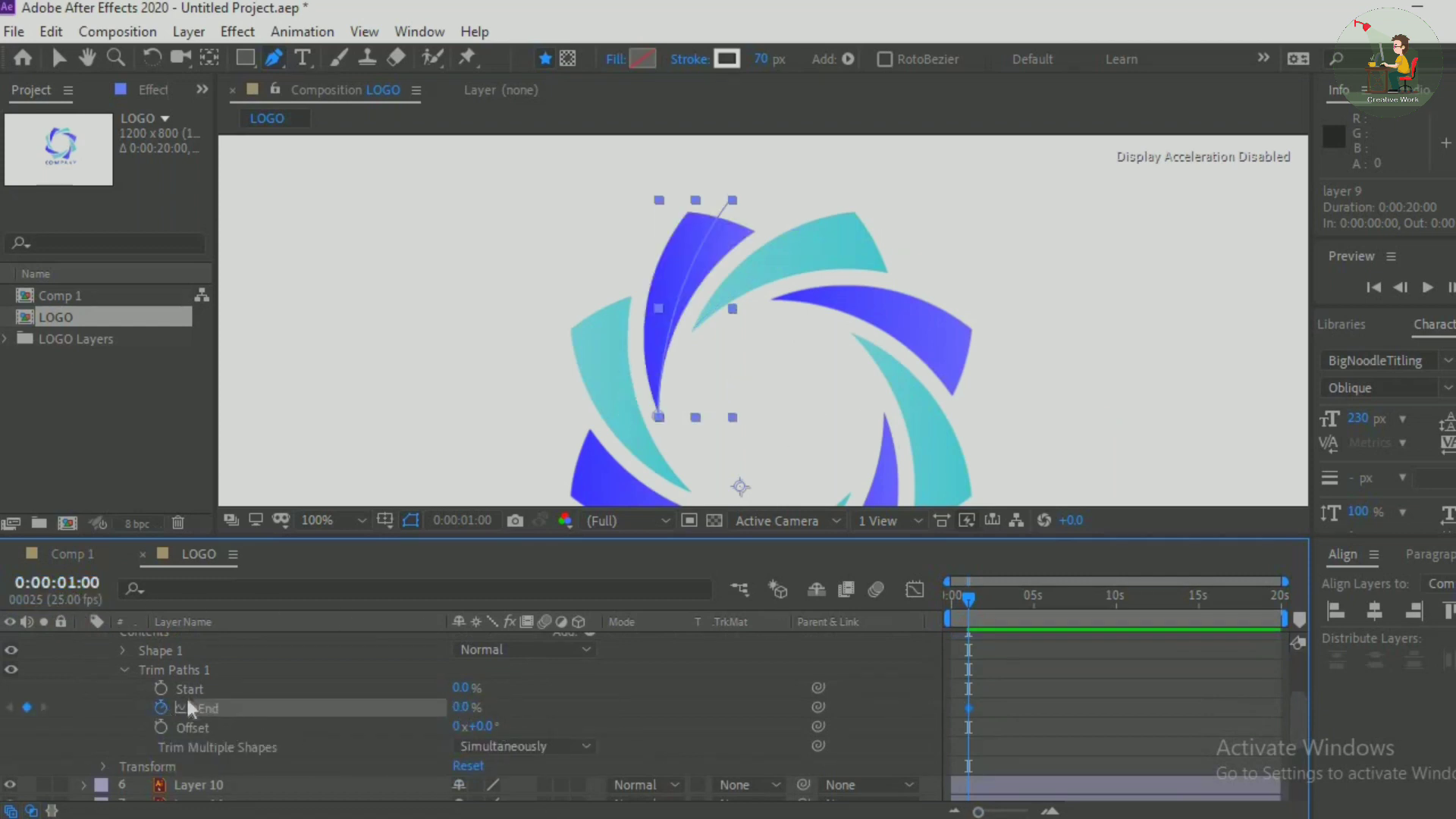
Add a second End keyframe of 100% at 0:00:02:00 on the "layer 10" shape layer and collapse its properties
left_click(87, 601)
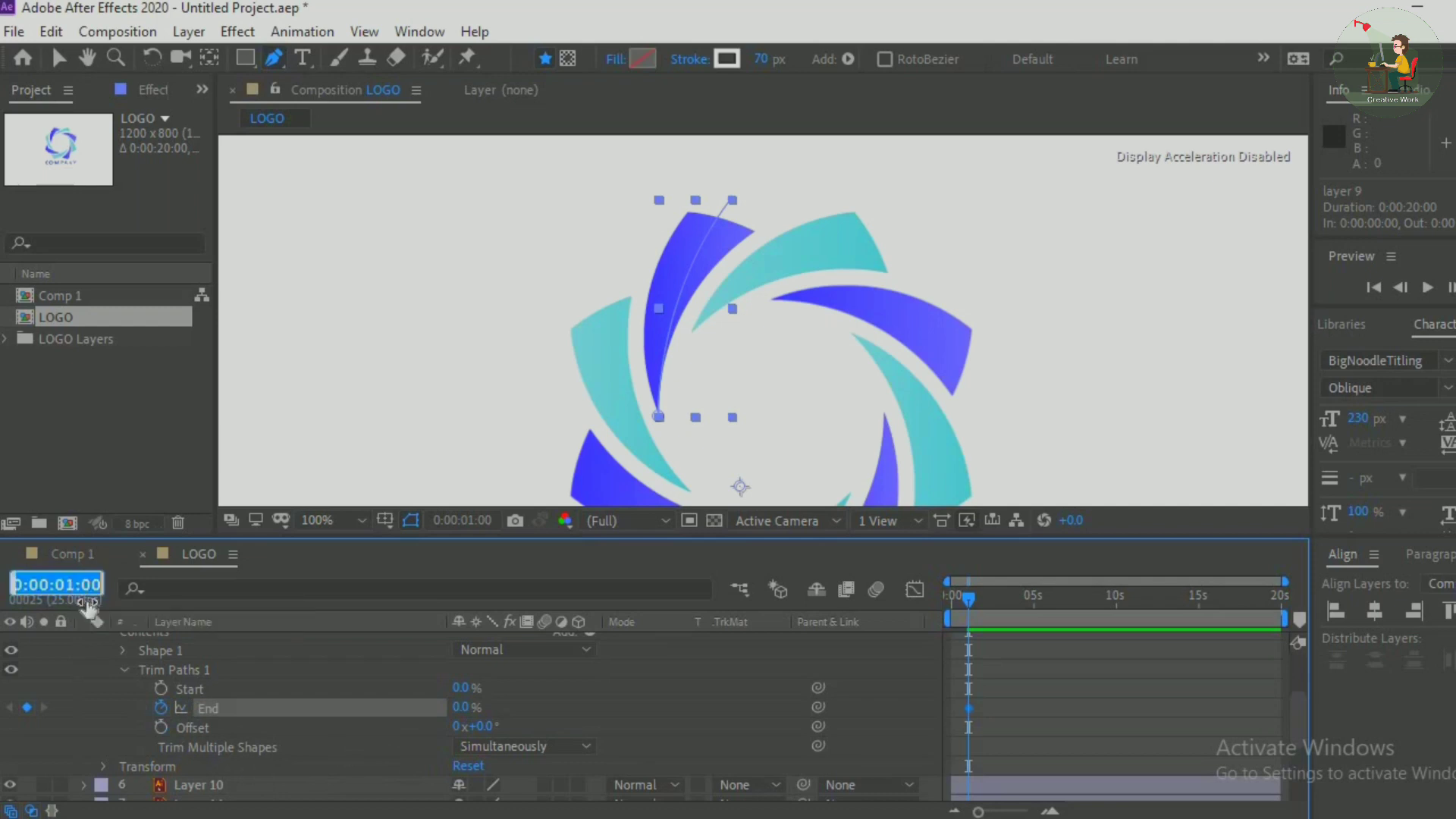
left_click(75, 586)
key("BackSpace")
type("2")
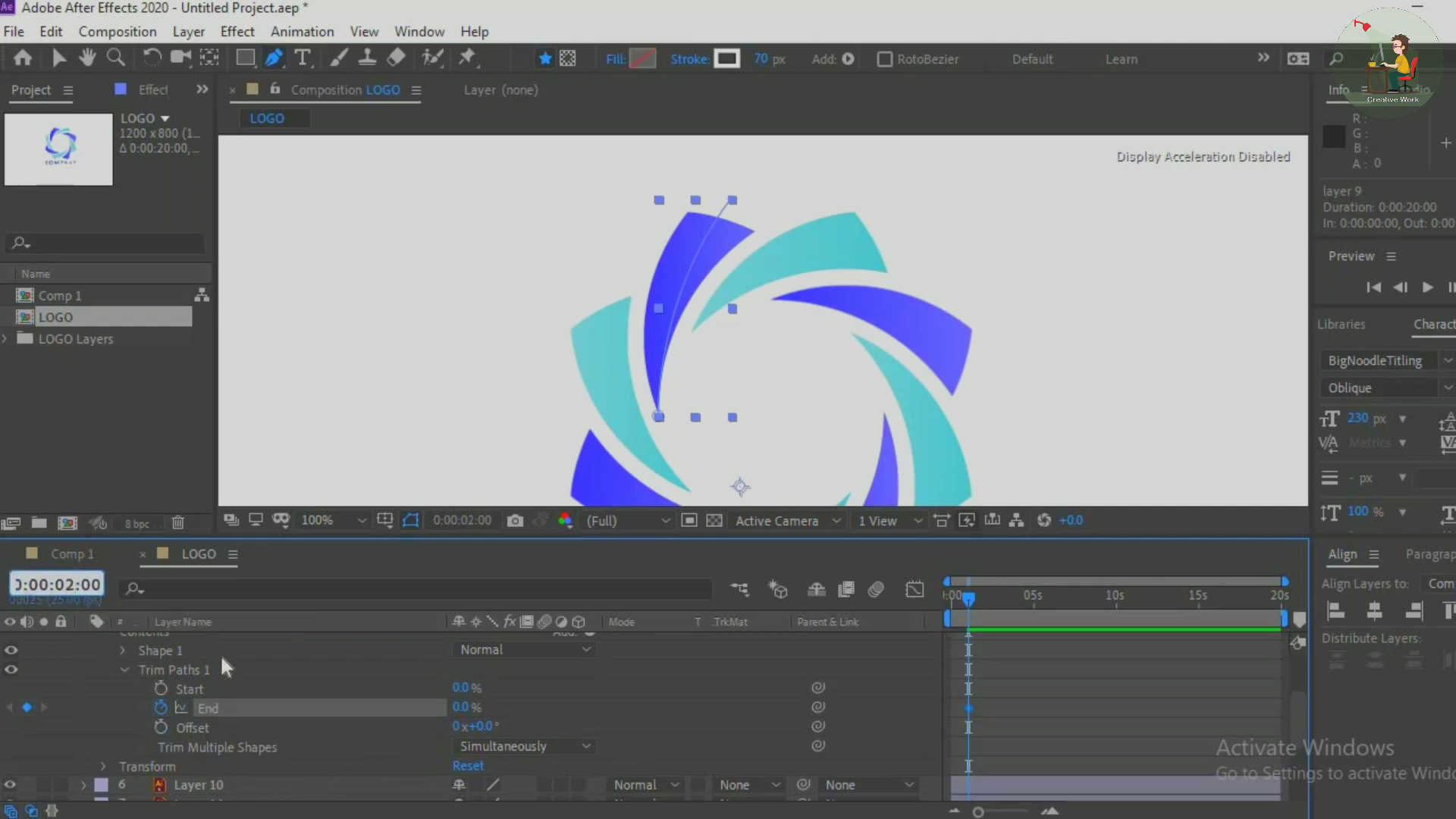
key("Return")
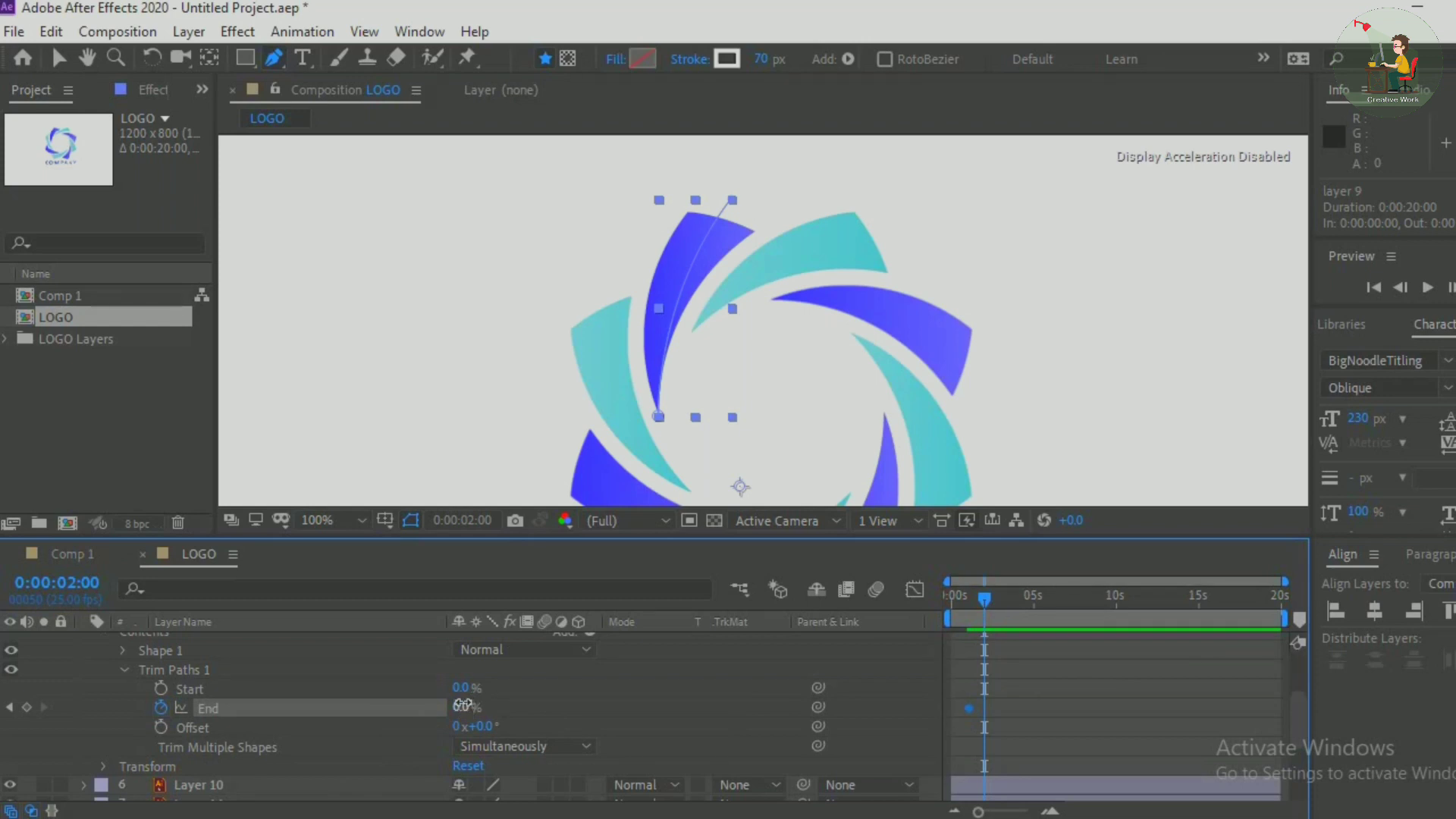
left_click_drag(464, 705, 895, 709)
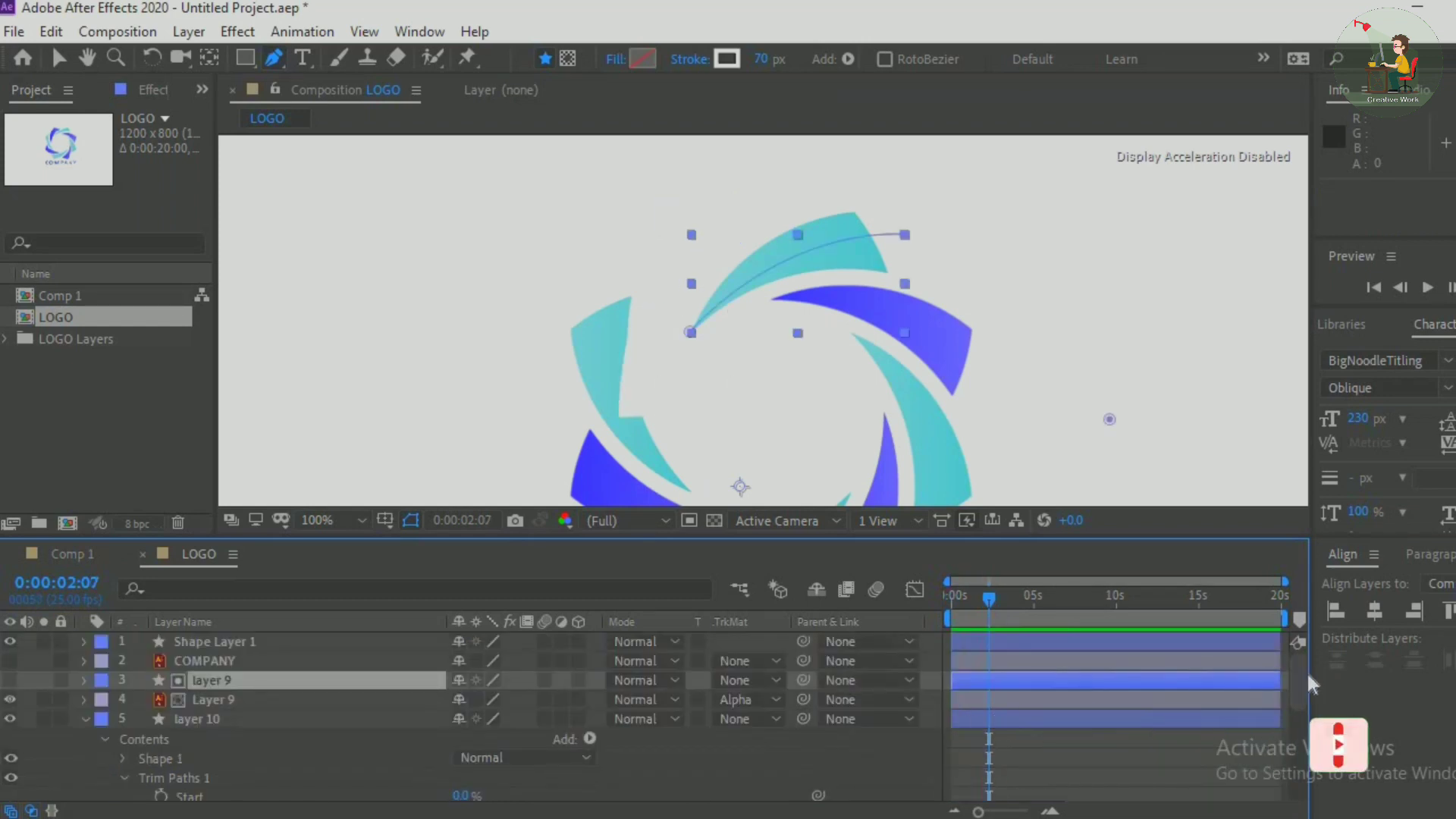
mouse_move(1300, 670)
left_mouse_down()
mouse_move(1305, 698)
mouse_move(1302, 682)
left_mouse_up()
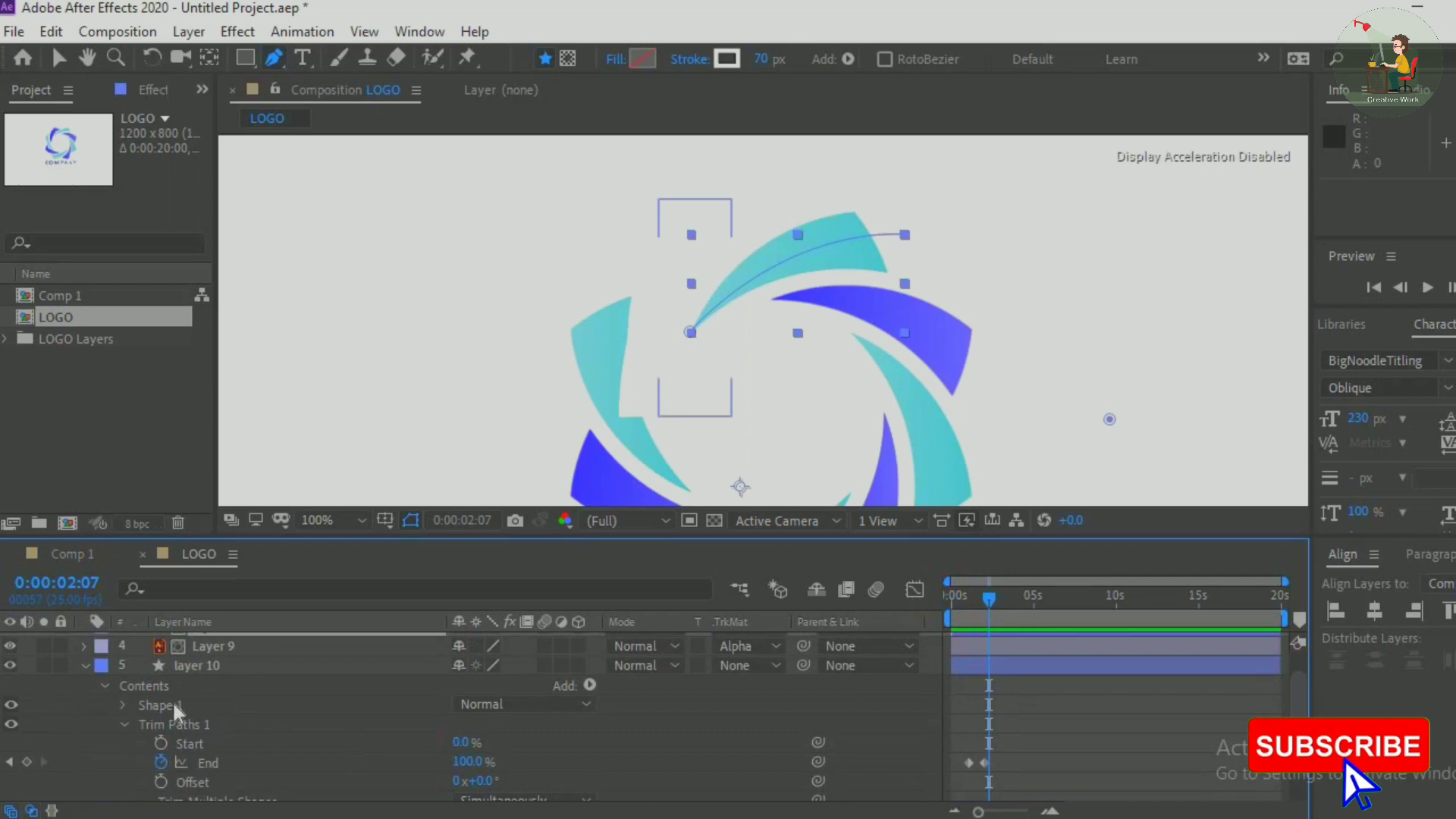
left_click(82, 666)
scroll(811, 707, "up", 3)
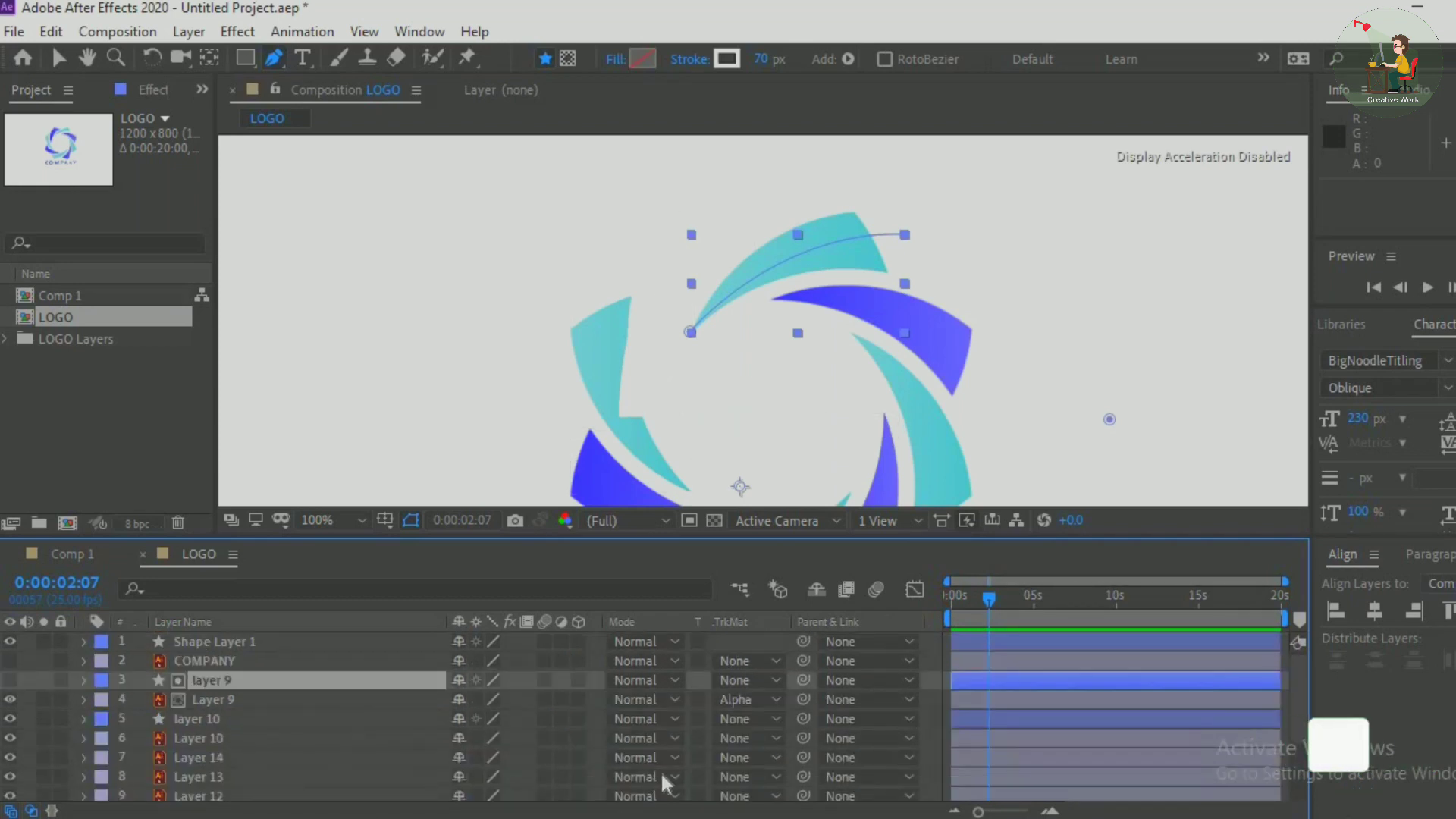
Set the Layer 10 artwork's track matte to Alpha Matte "layer 10" and preview the reveal from the start
left_click(216, 734)
left_click(766, 740)
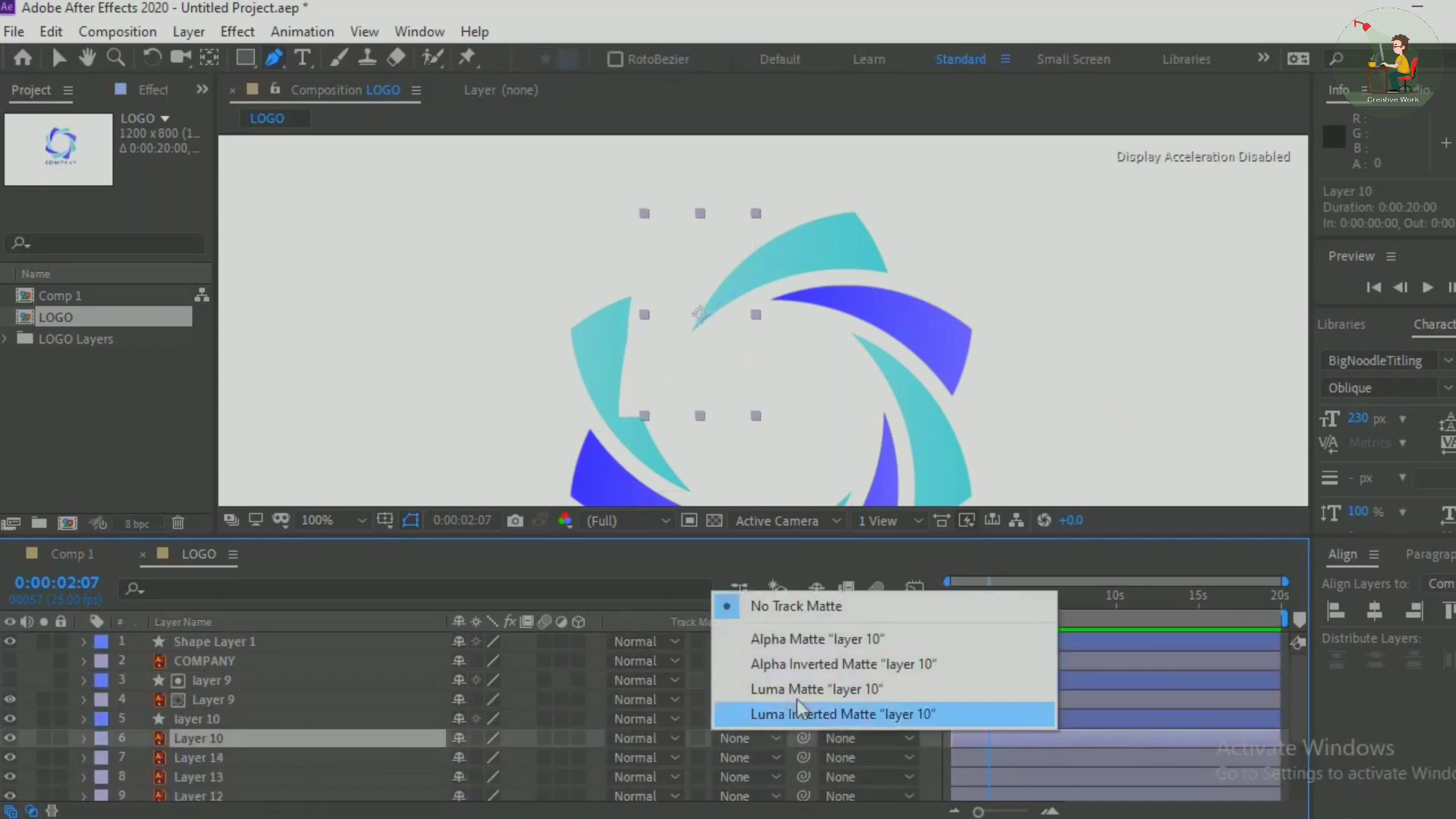
left_click(808, 643)
left_click(955, 603)
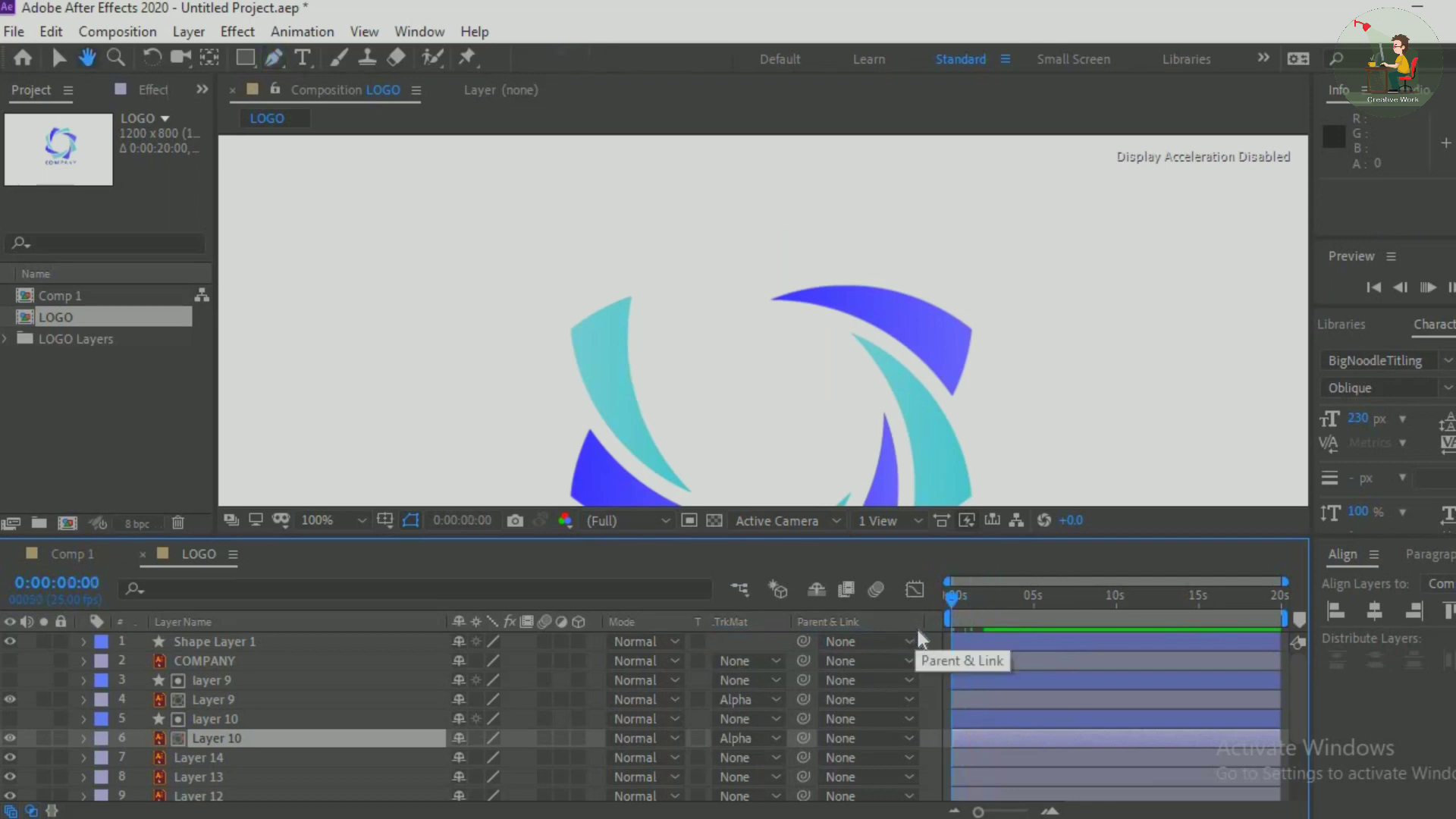
key("space")
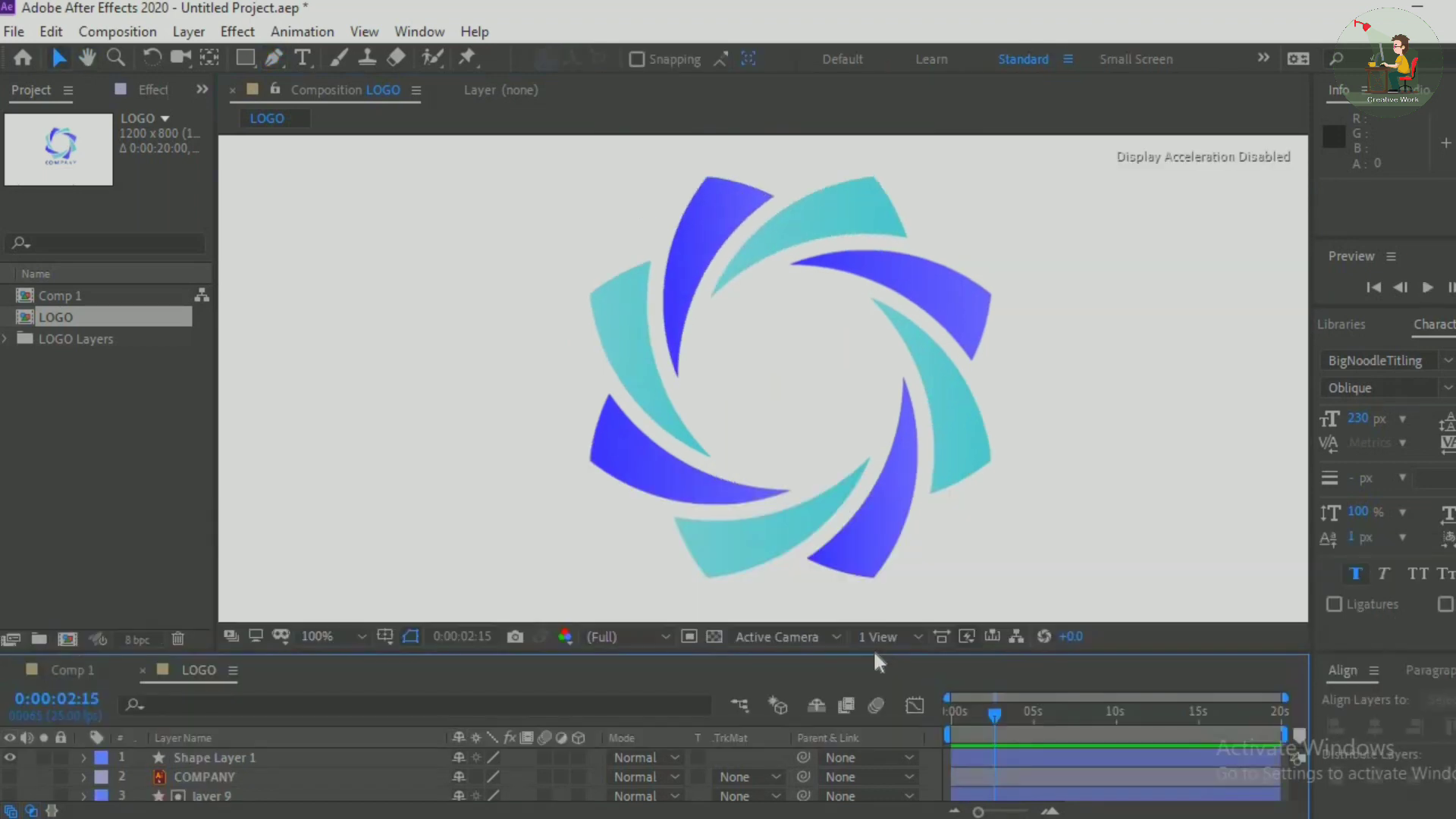
Draw a curved Pen path with a 70 px stroke along the left teal blade, from its inner tip past its outer edge
left_click(273, 57)
left_click(713, 457)
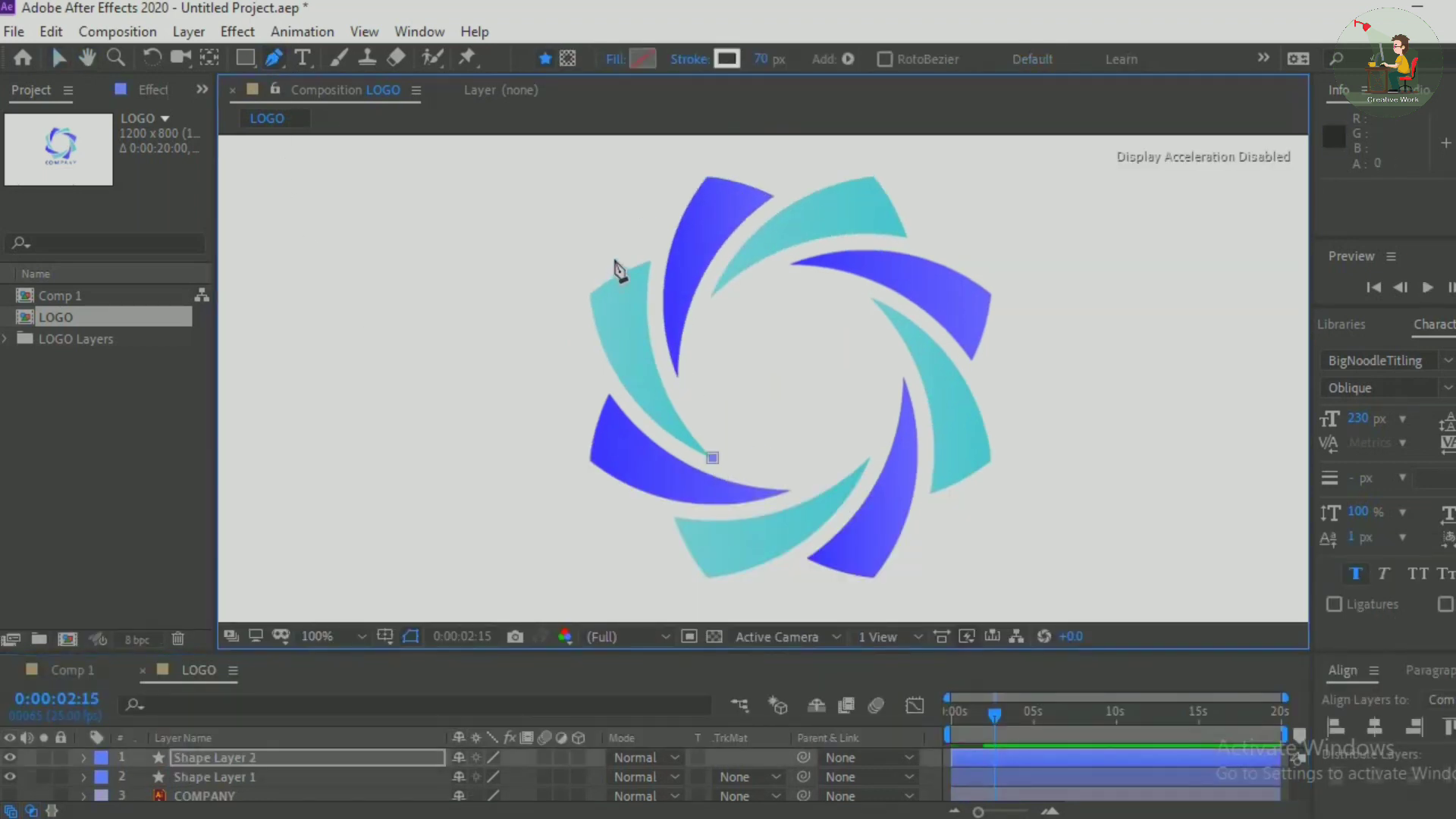
mouse_move(611, 259)
left_mouse_down()
mouse_move(621, 208)
mouse_move(611, 235)
left_mouse_up()
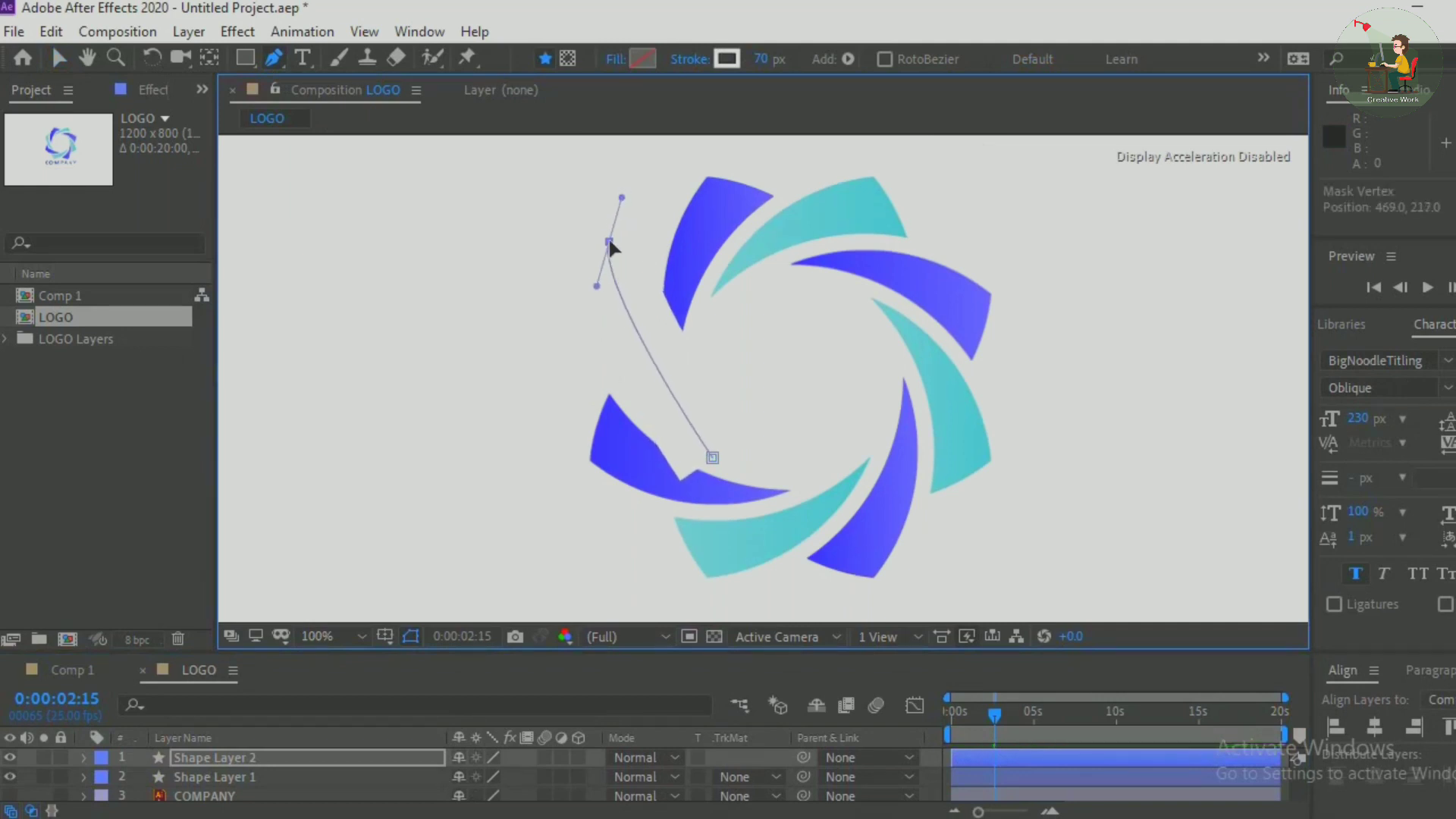
Rename the new shape layer "layer 11" and place it directly above the Layer 11 artwork
right_click(307, 755)
left_click(380, 716)
left_click_drag(260, 758, 161, 751)
key("BackSpace")
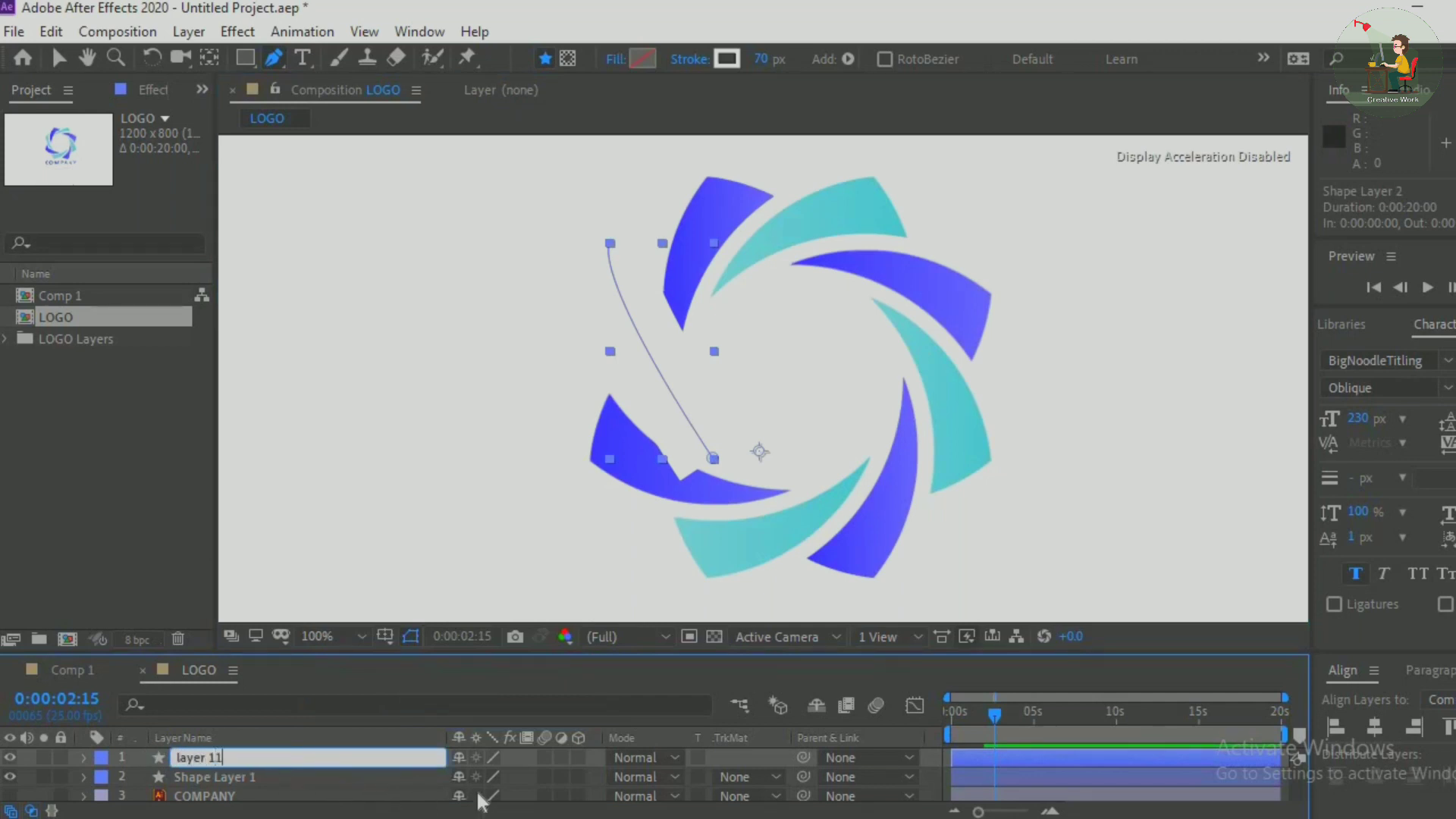
key("Return")
left_click_drag(997, 652, 1008, 478)
left_click_drag(370, 584, 338, 773)
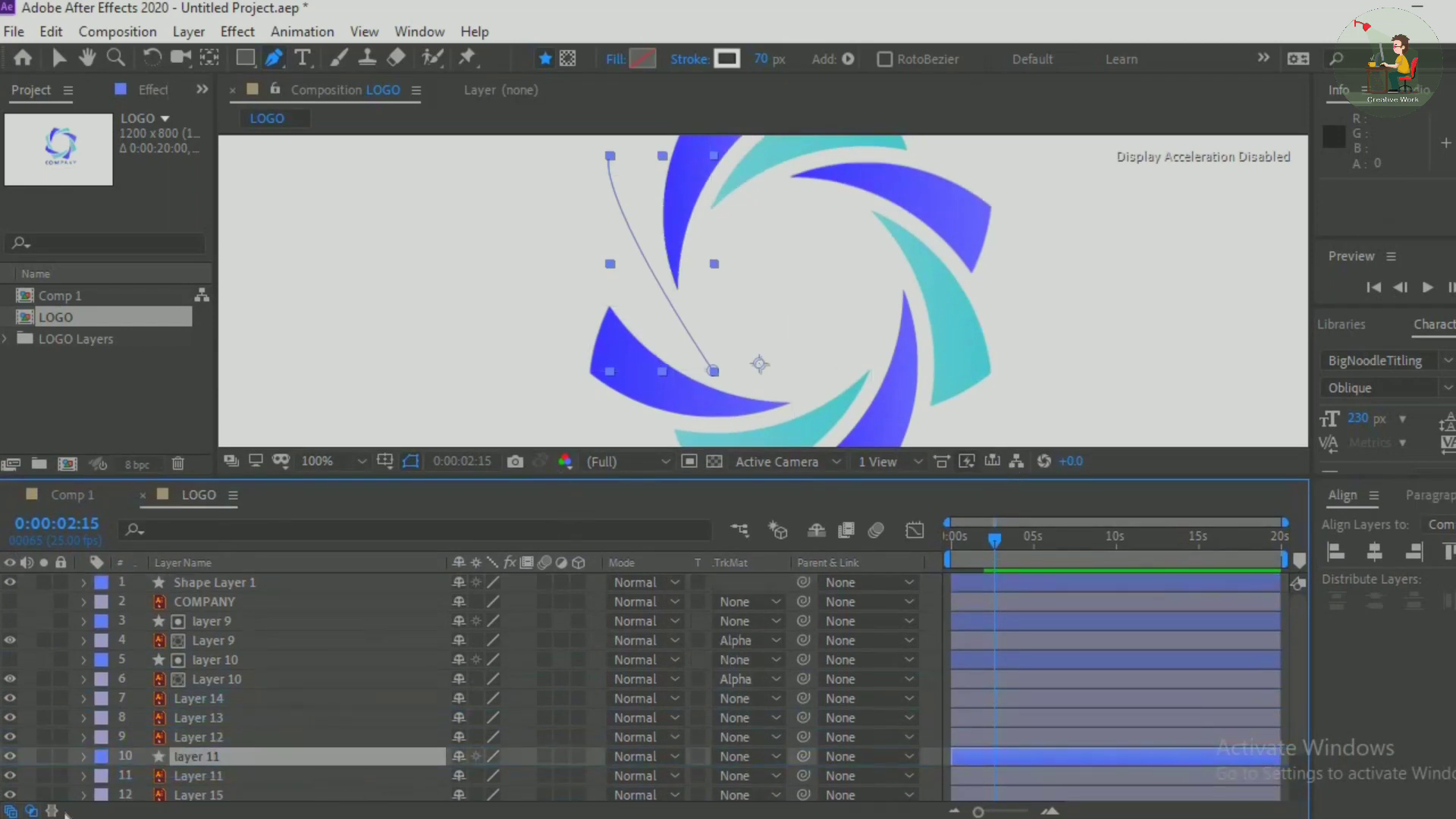
Add Trim Paths to the "layer 11" shape layer and expand the Trim Paths properties
left_click(84, 757)
left_click(589, 772)
left_click(628, 650)
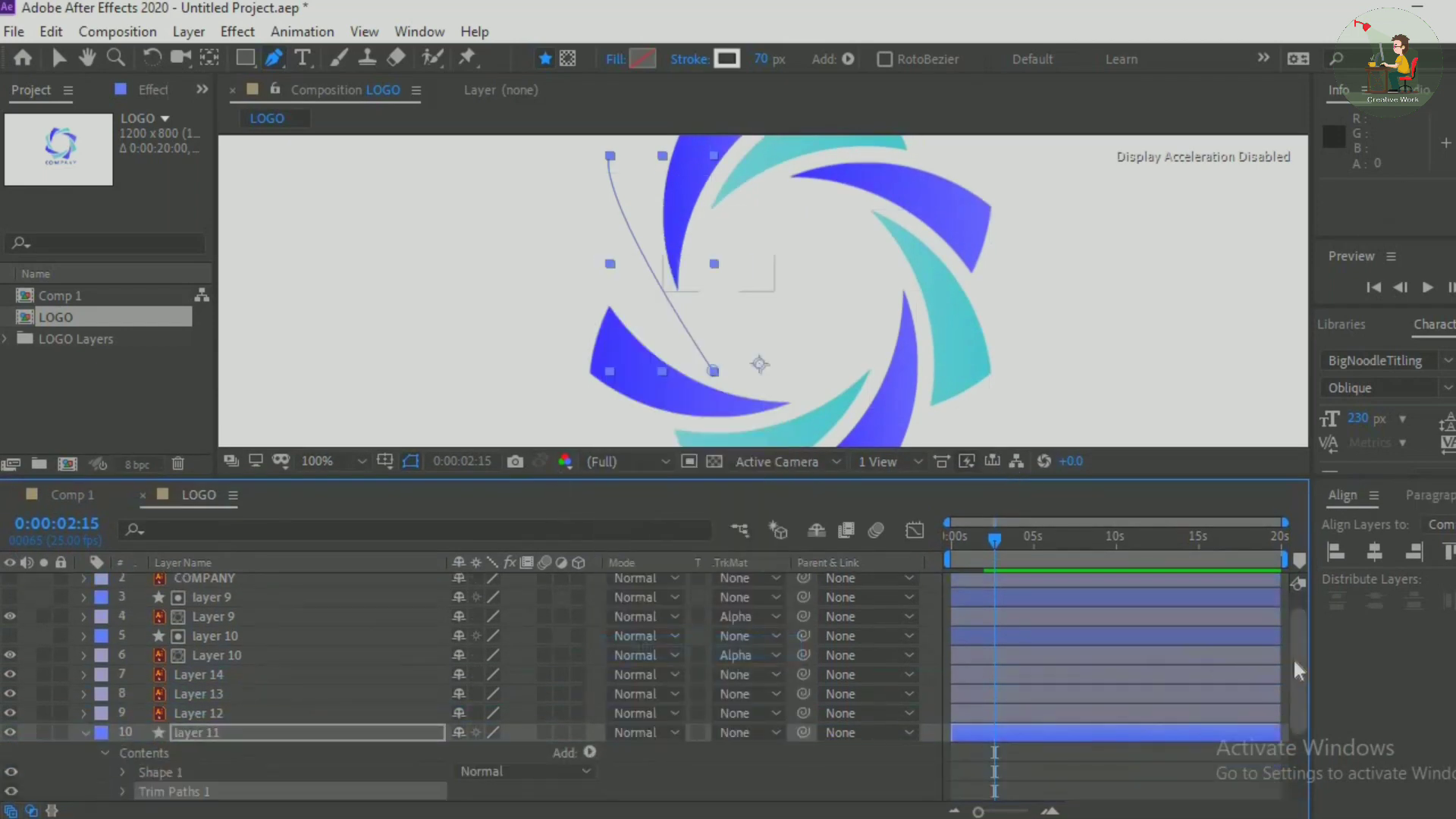
left_click_drag(1295, 662, 1296, 703)
left_click(122, 715)
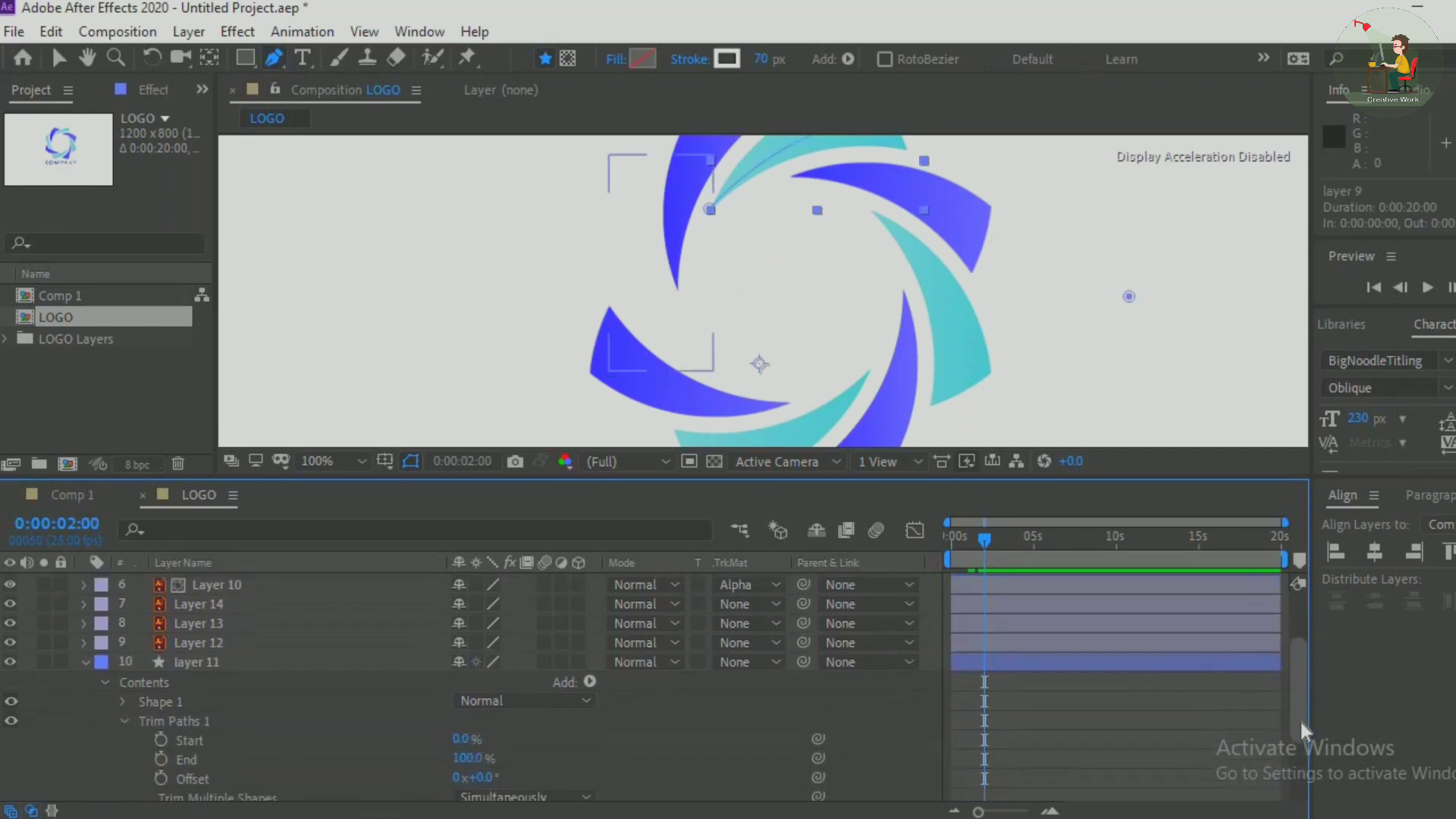
Create a Trim Paths End keyframe of 0% at 0:00:02:00 on the "layer 11" shape layer
left_click_drag(1301, 723, 1301, 762)
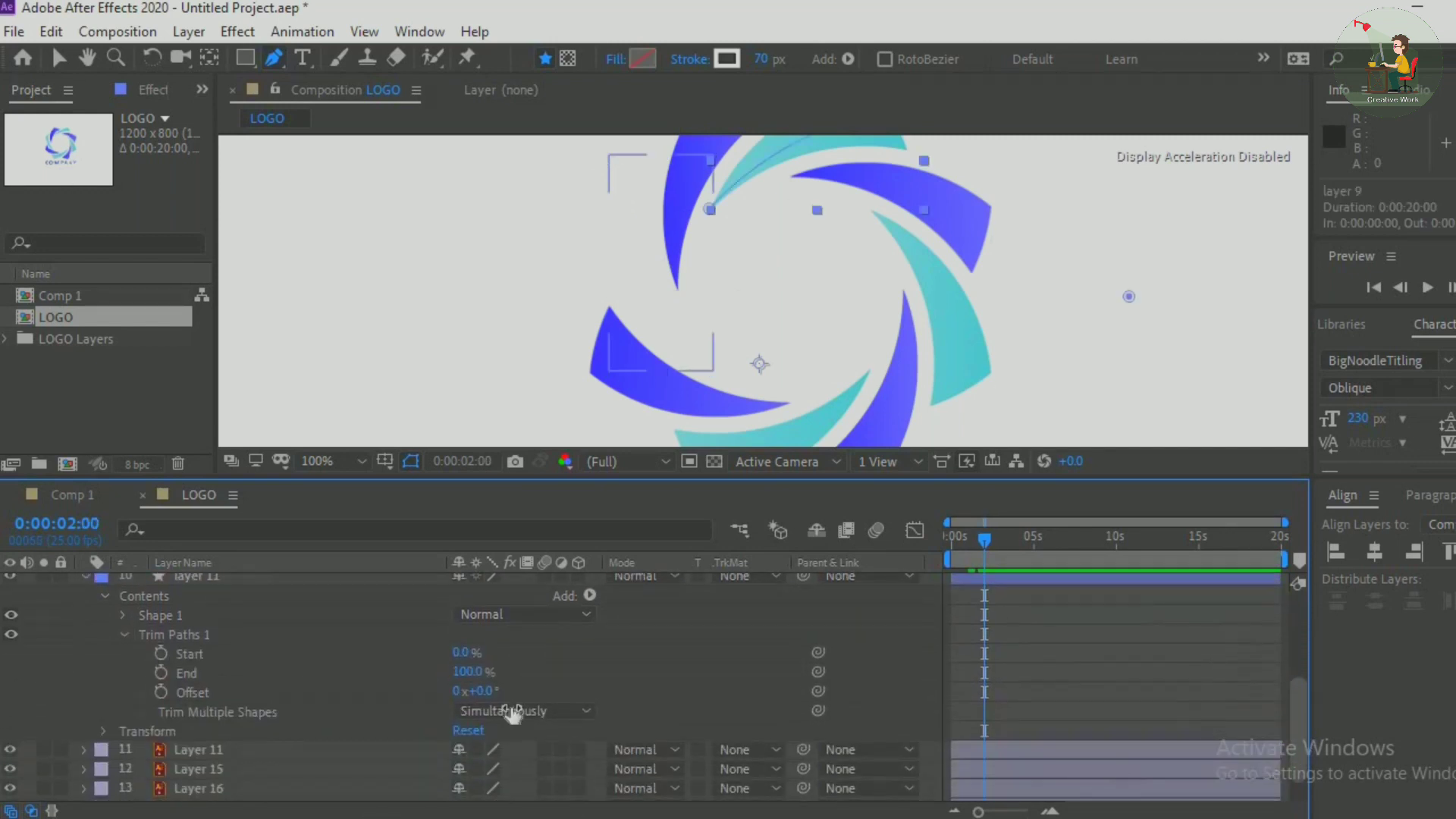
left_click(161, 673)
left_click(468, 672)
type("0")
key("Return")
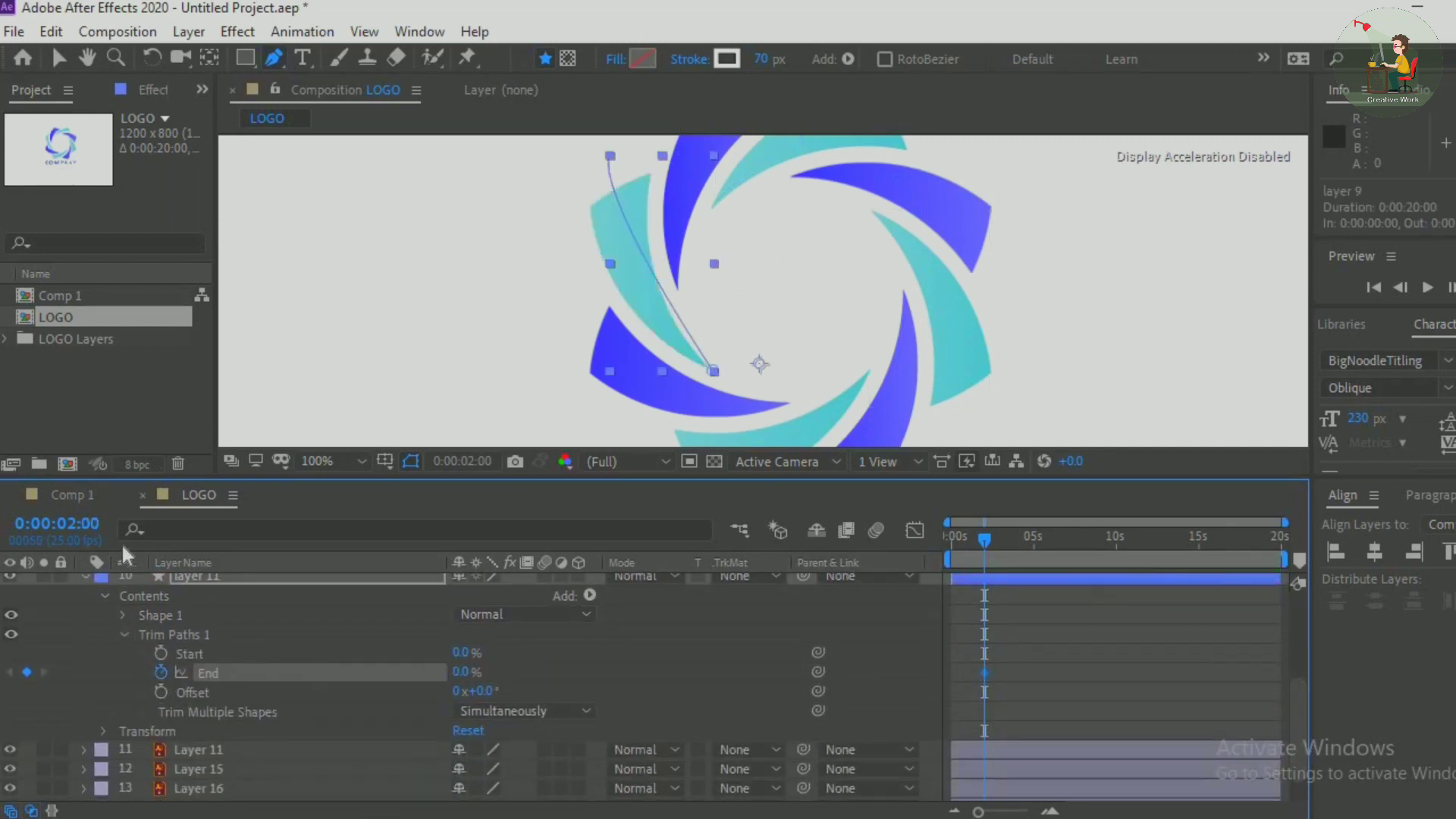
Add a second End keyframe of 100% at 0:00:03:00 on the "layer 11" shape layer and collapse its properties
left_click(74, 527)
left_click(75, 526)
key("BackSpace")
type("3")
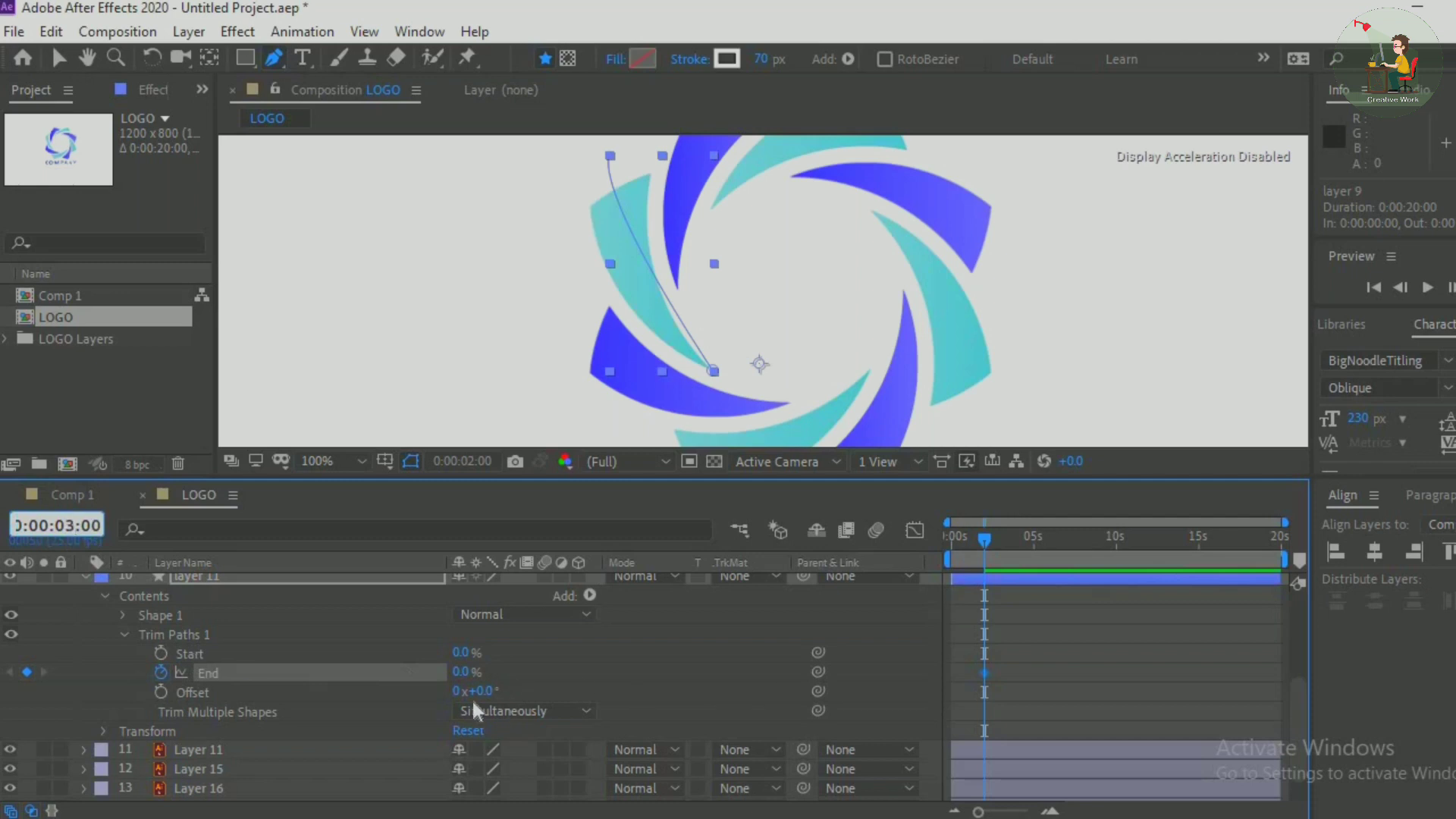
key("Return")
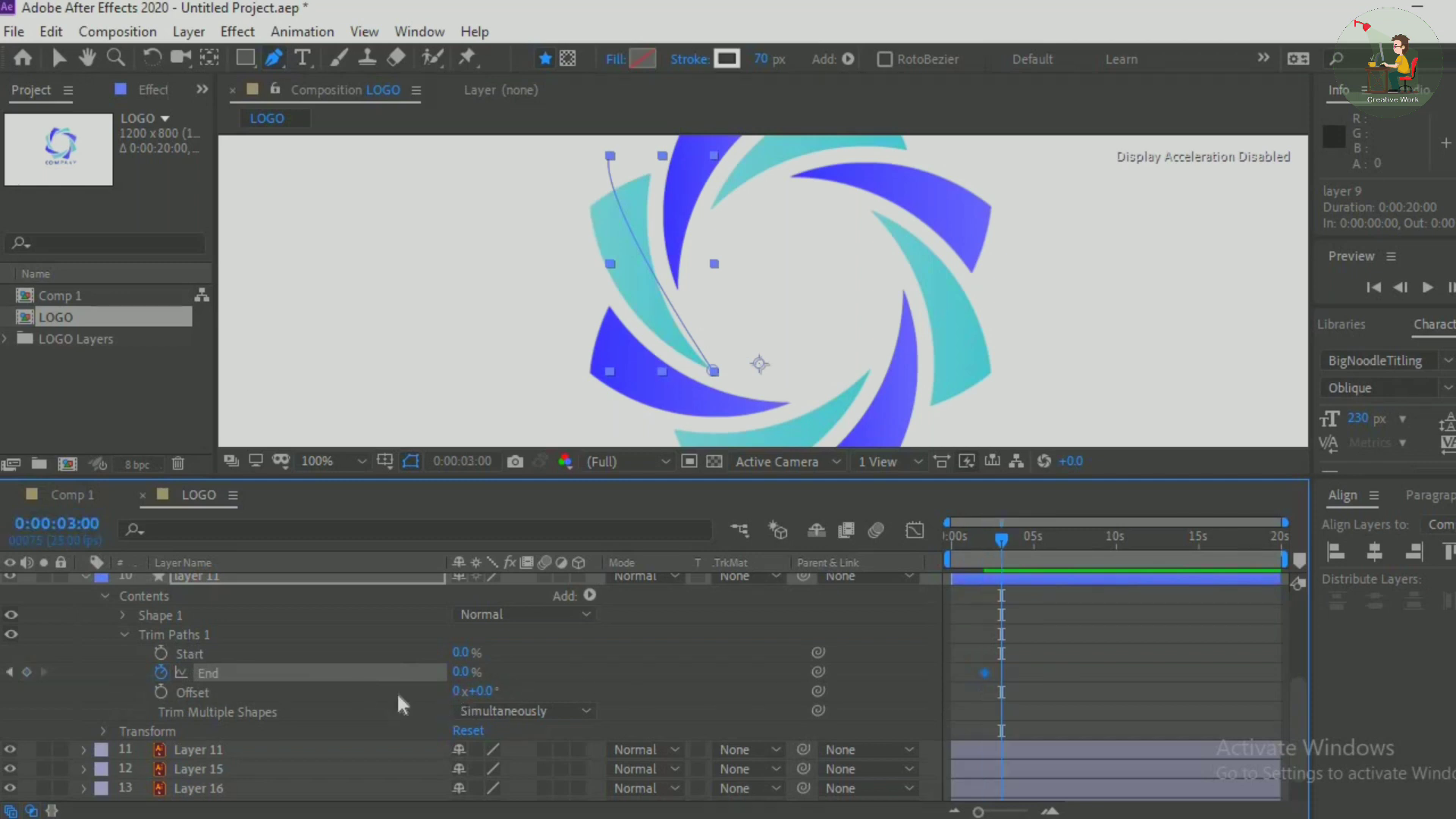
left_click(463, 673)
type("100")
key("Return")
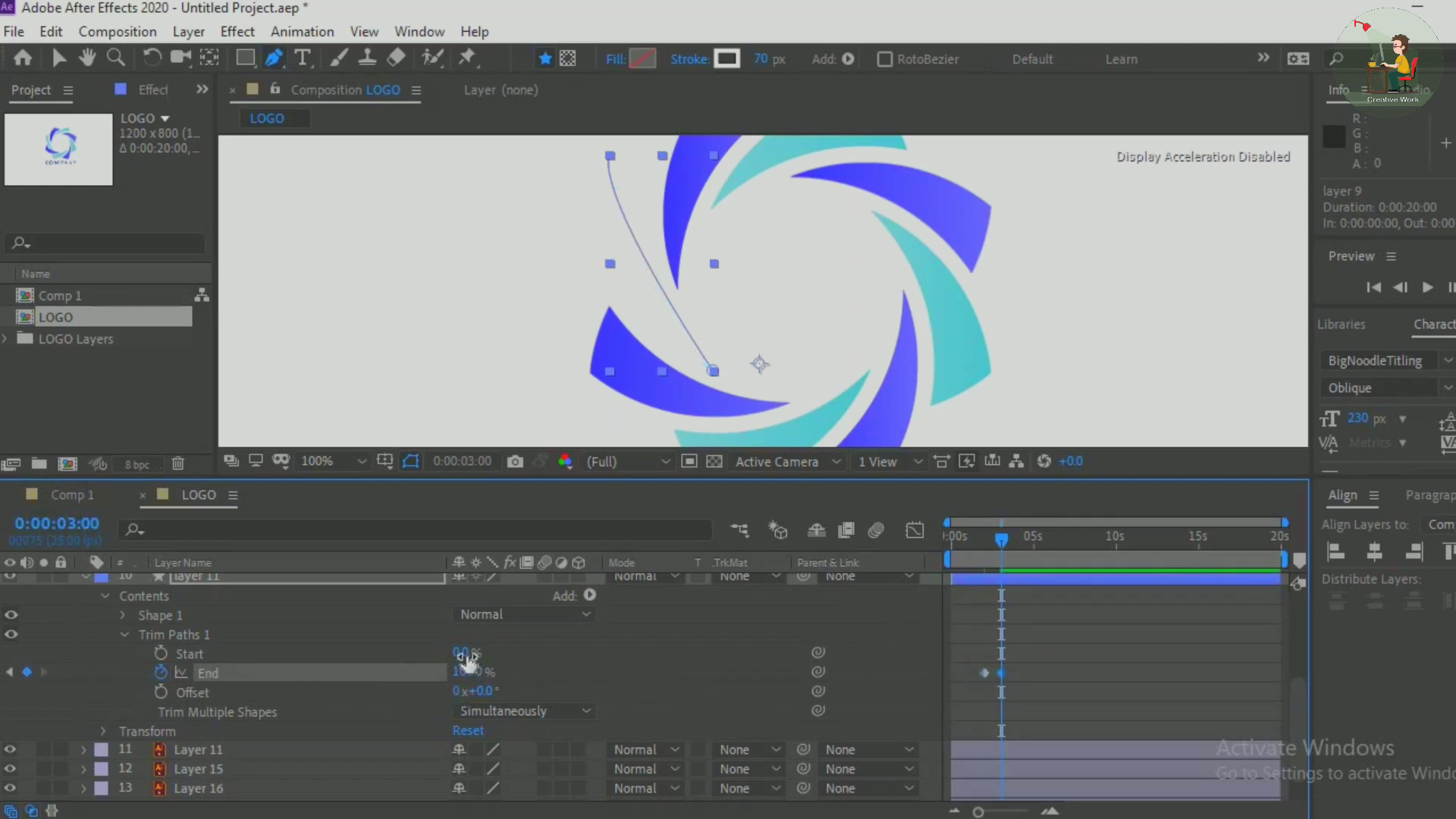
scroll(466, 663, "up", 2)
left_click(84, 634)
Set the Layer 11 artwork's track matte to Alpha Matte "layer 11" and preview the animation from the start
left_click(222, 713)
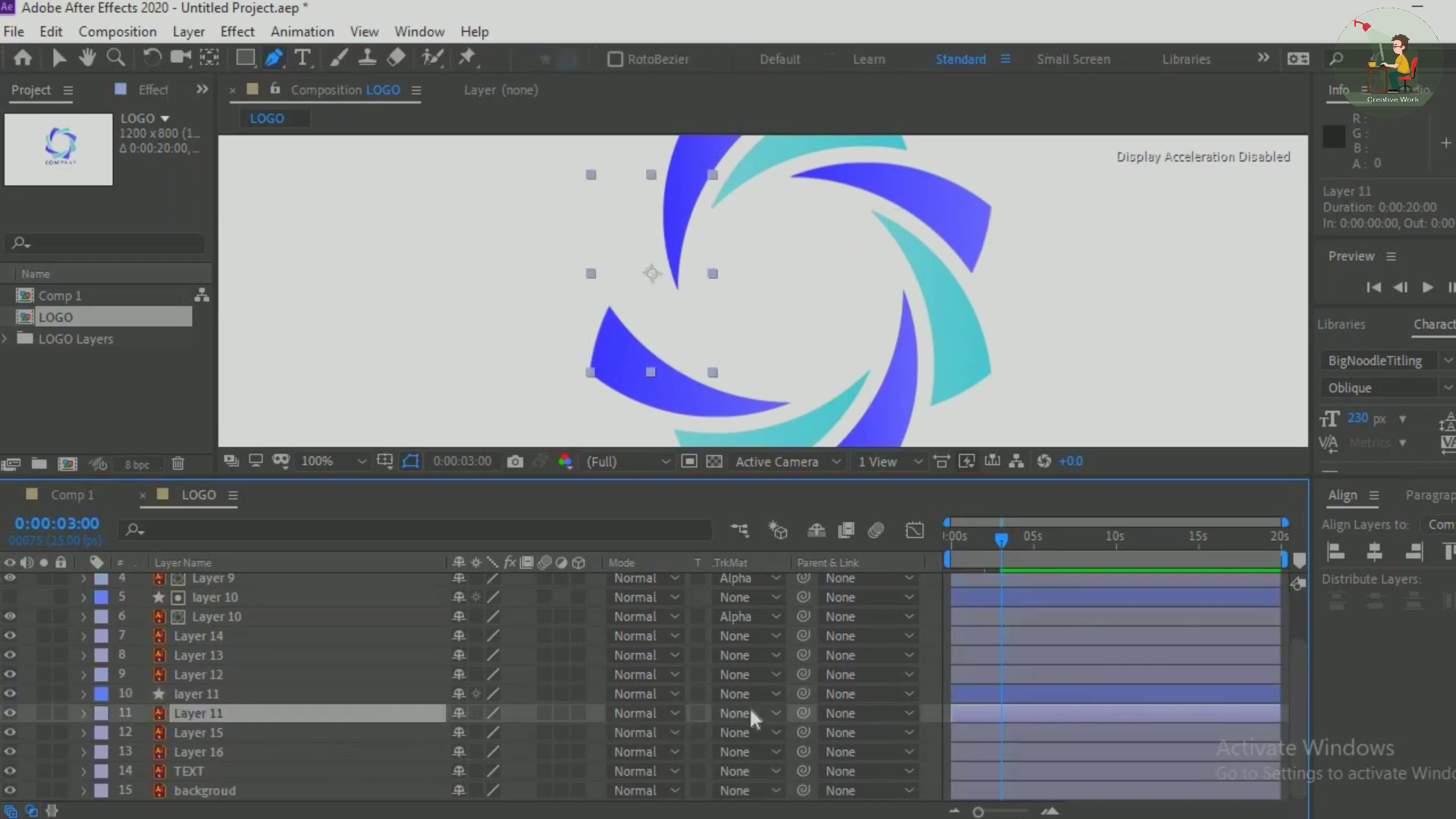
left_click(751, 713)
left_click(798, 619)
key("Home")
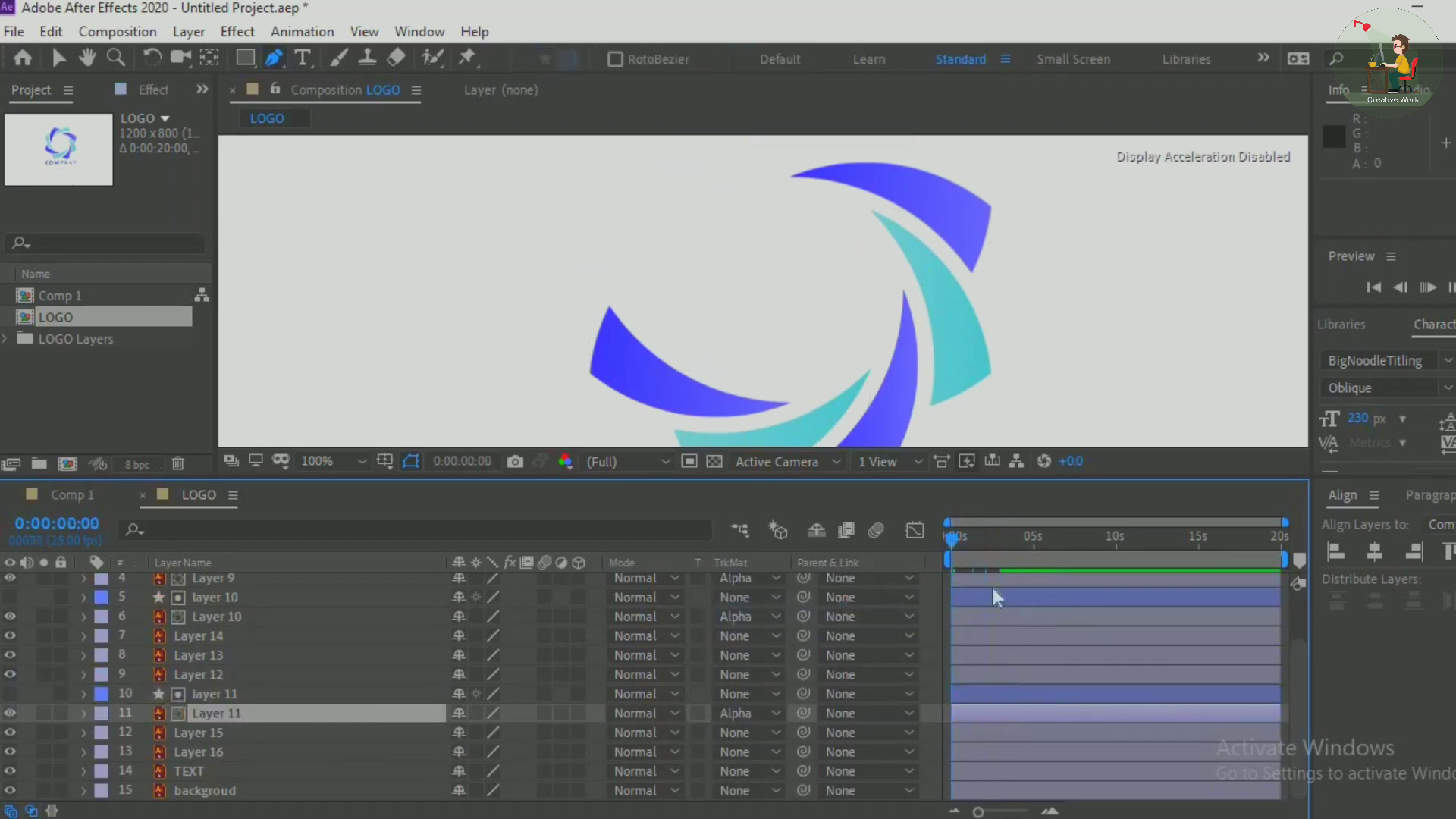
key("space")
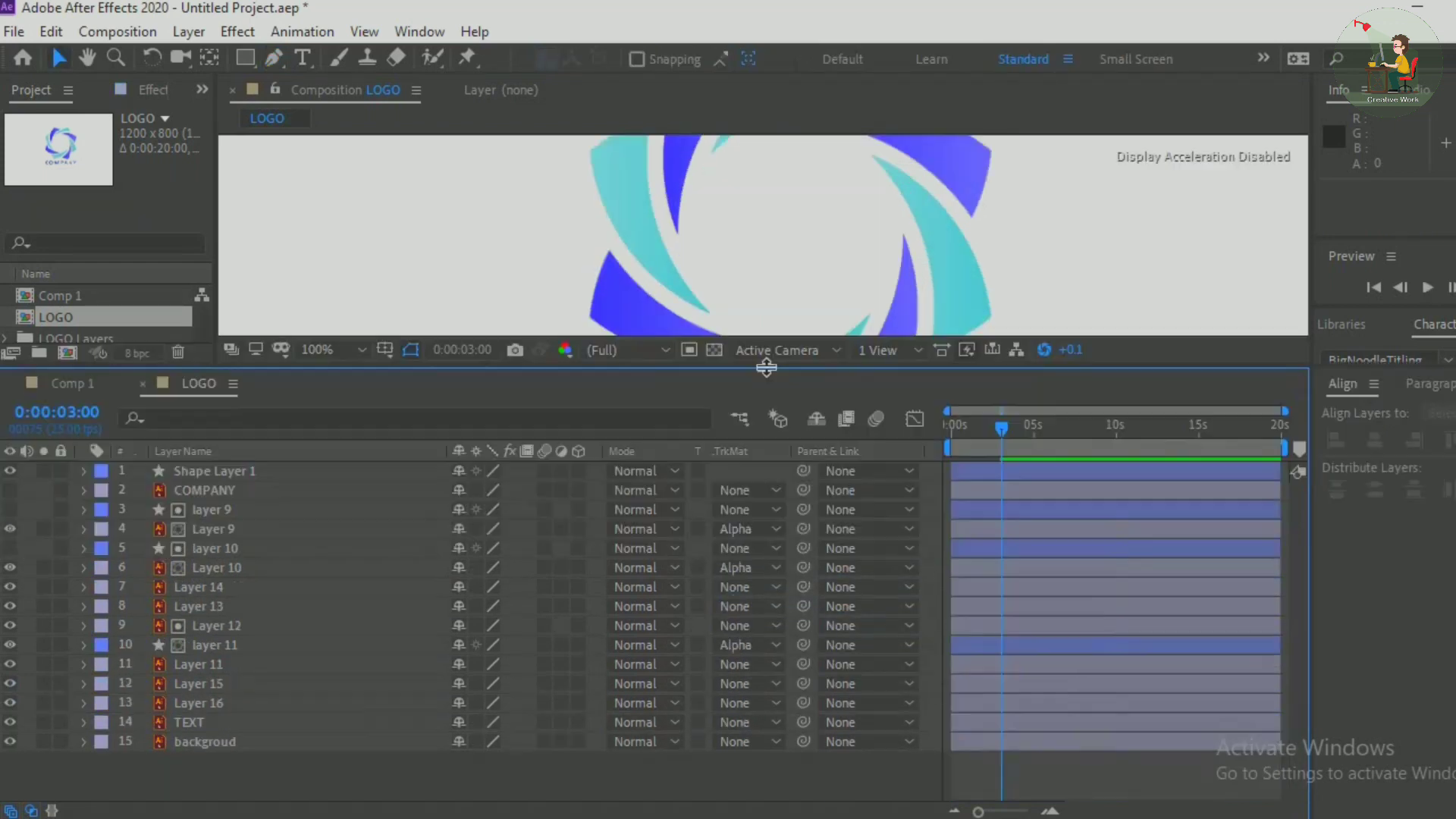
Draw a curved Pen path with a 70 px stroke along the lower-left purple blade, from its inner tip past its outer edge
mouse_move(766, 367)
left_mouse_down()
mouse_move(777, 672)
mouse_move(779, 641)
left_mouse_up()
key("q")
left_click(274, 59)
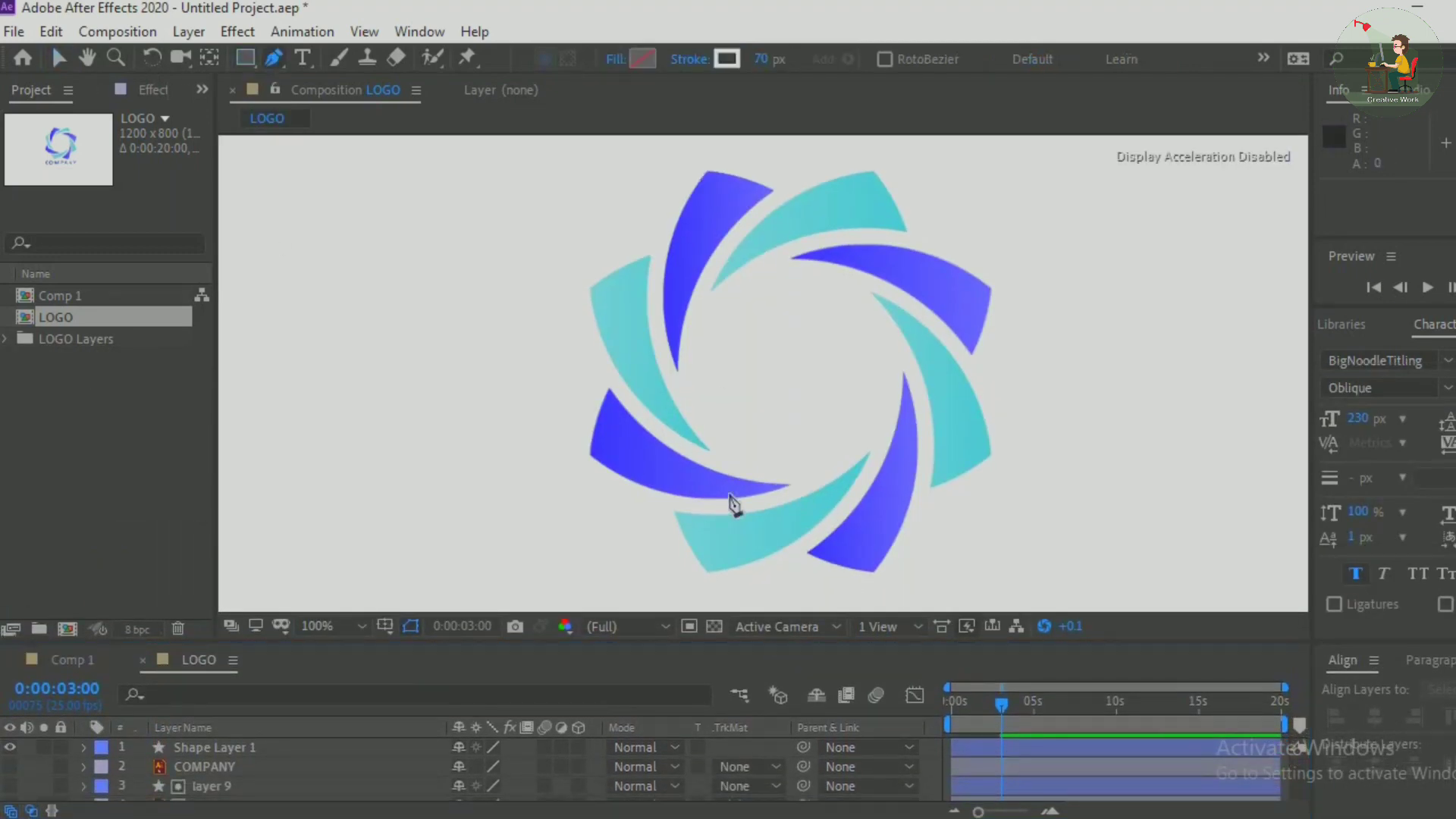
left_click(797, 479)
left_click_drag(585, 412, 583, 450)
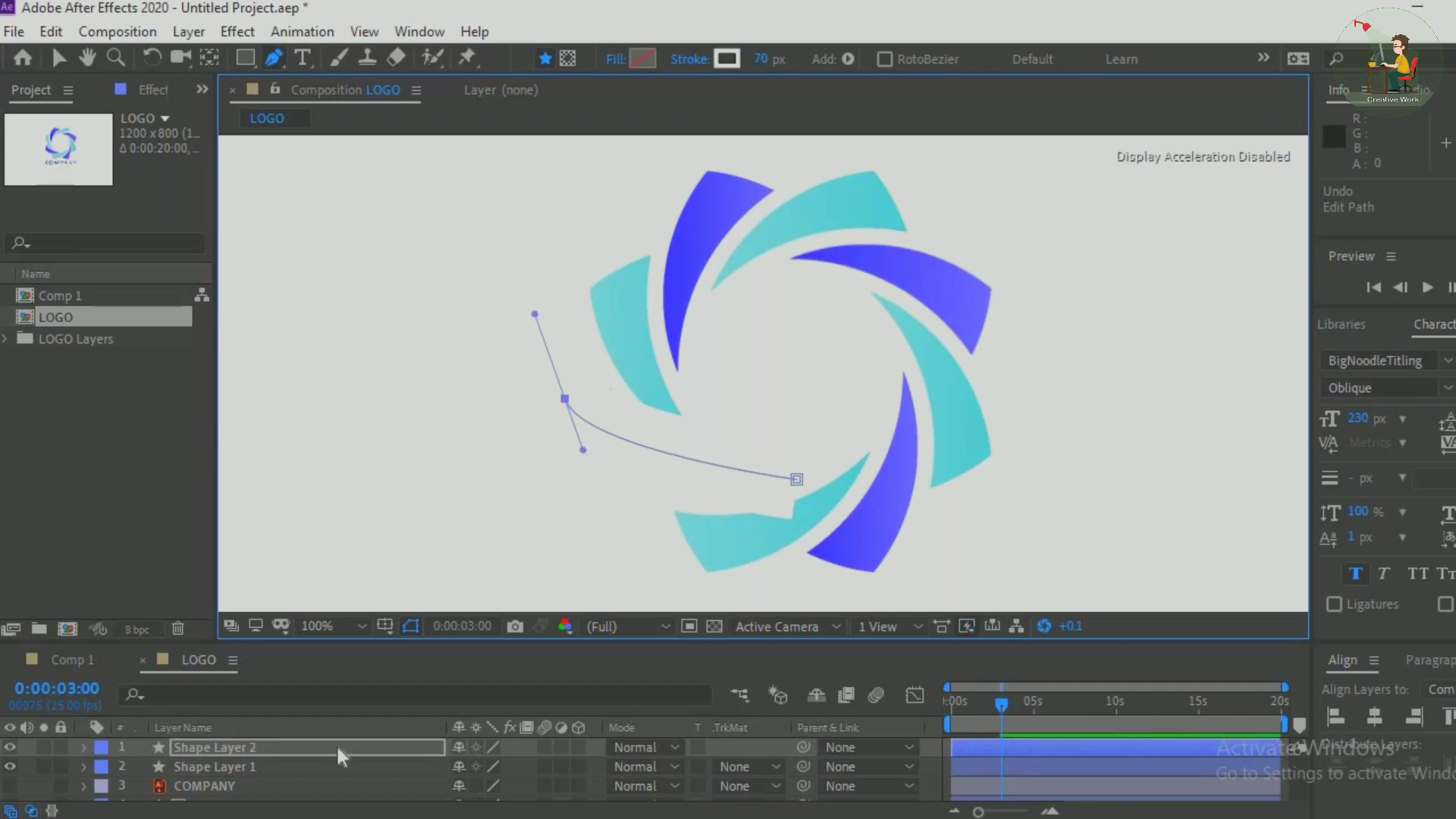
Rename Shape Layer 2 as "layer 12" and place it directly above the Layer 12 artwork in the layer stack
right_click(311, 748)
left_click(375, 698)
key("BackSpace")
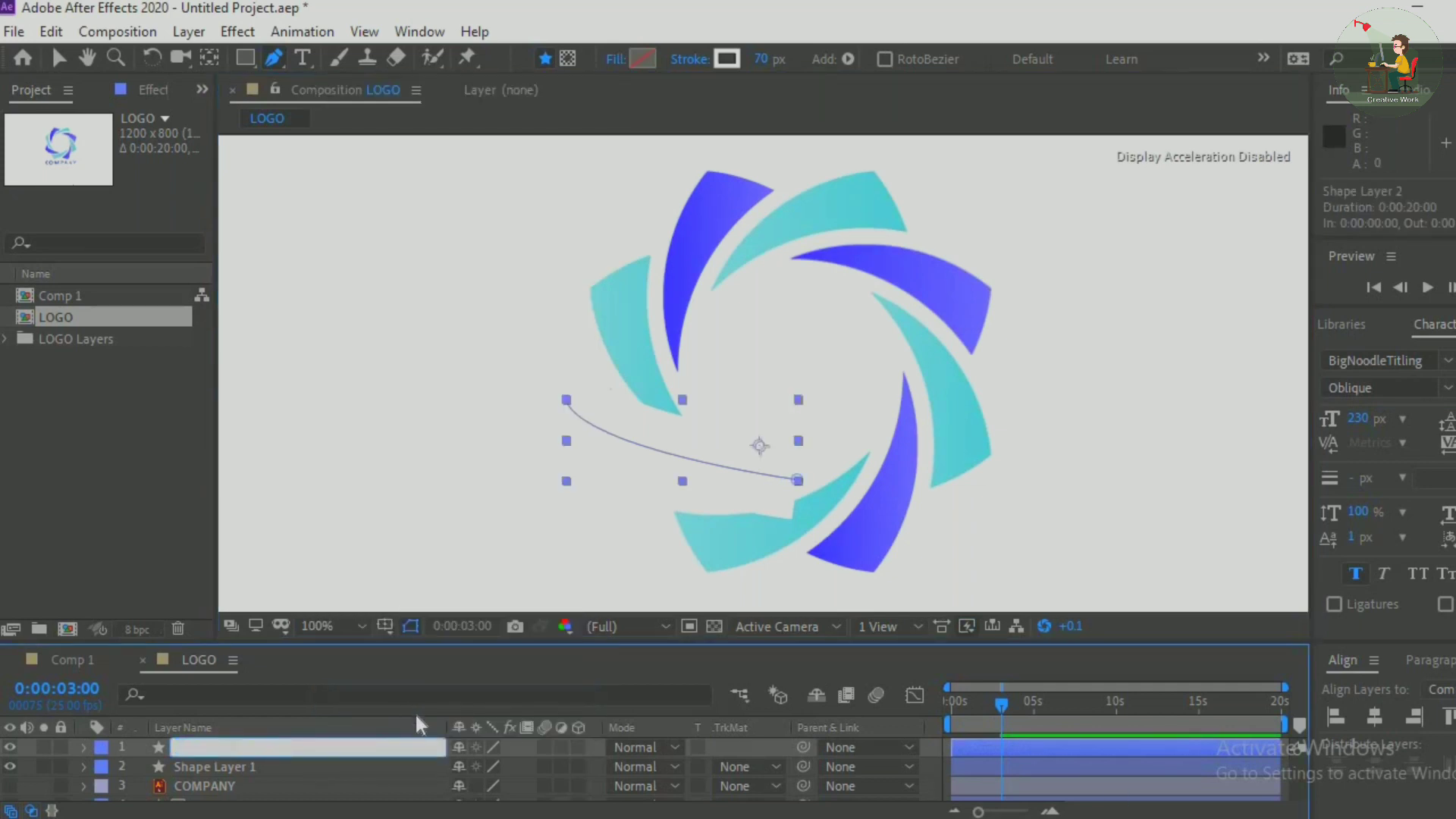
type("layer 12")
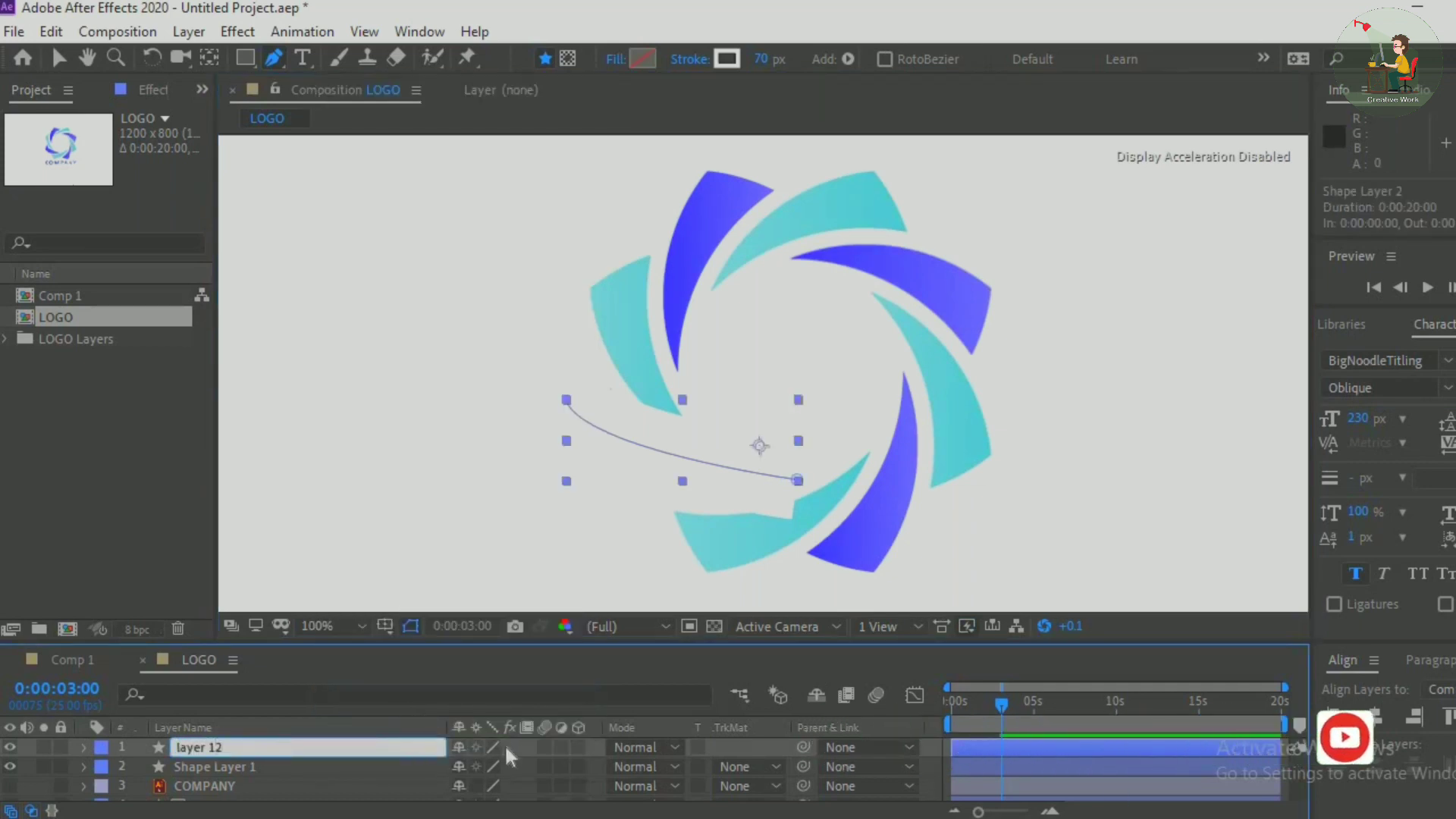
key("Return")
left_click_drag(835, 643, 834, 388)
left_click_drag(250, 493, 247, 646)
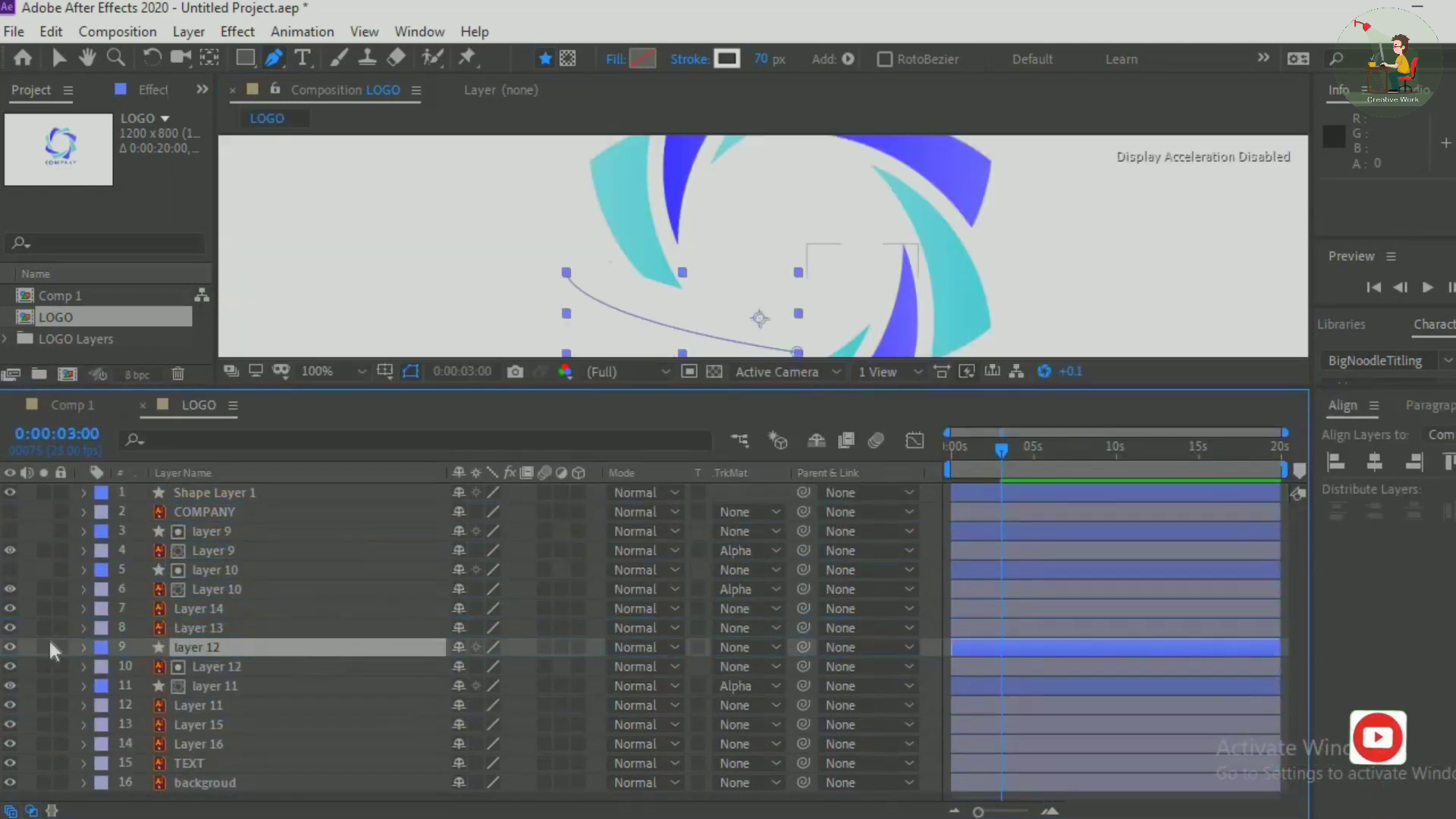
left_click(10, 648)
Add a Trim Paths operator to the "layer 12" shape layer
left_click_drag(678, 391, 688, 474)
left_click(84, 730)
left_click(590, 750)
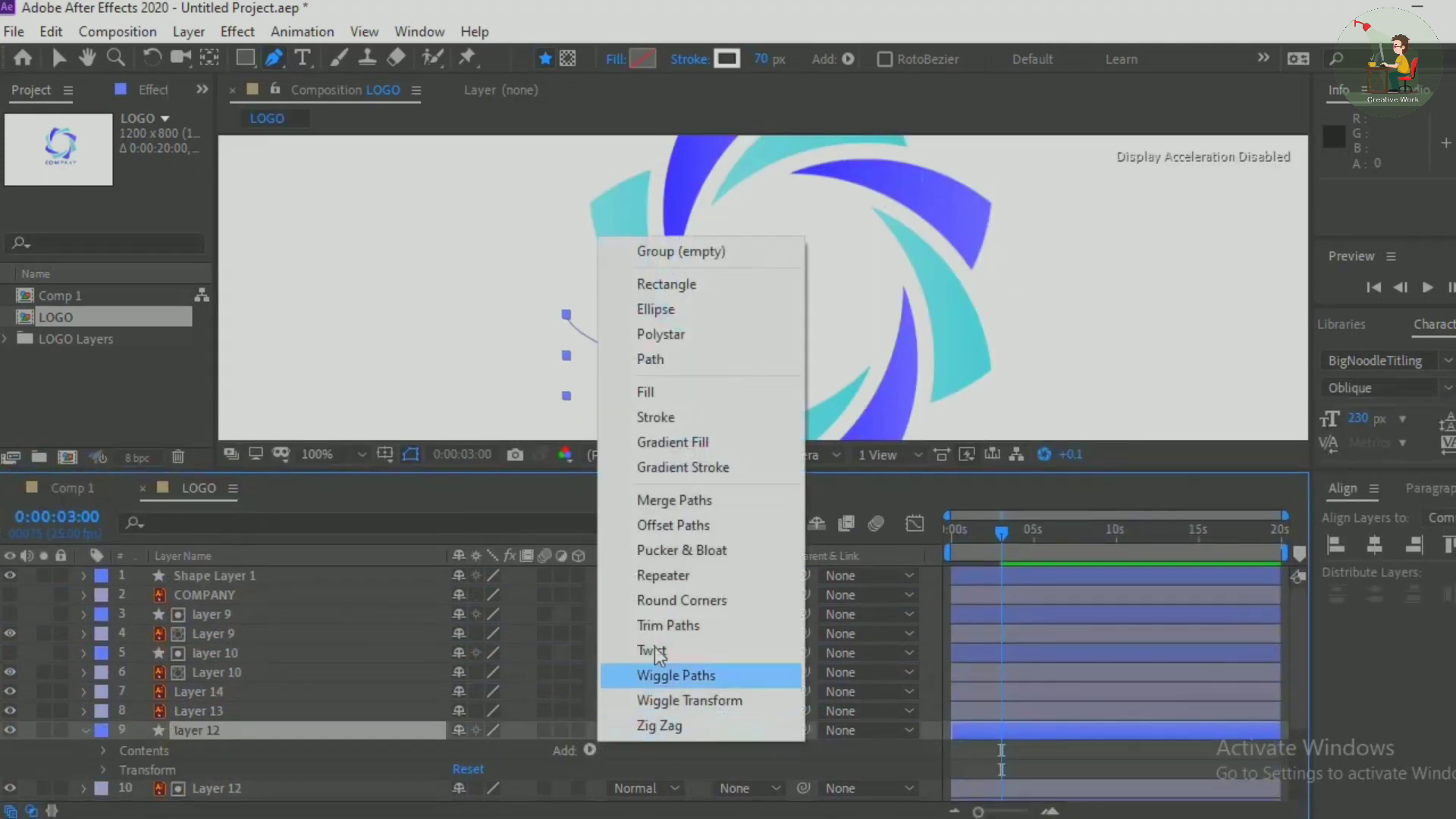
left_click(668, 634)
left_click_drag(609, 472, 607, 390)
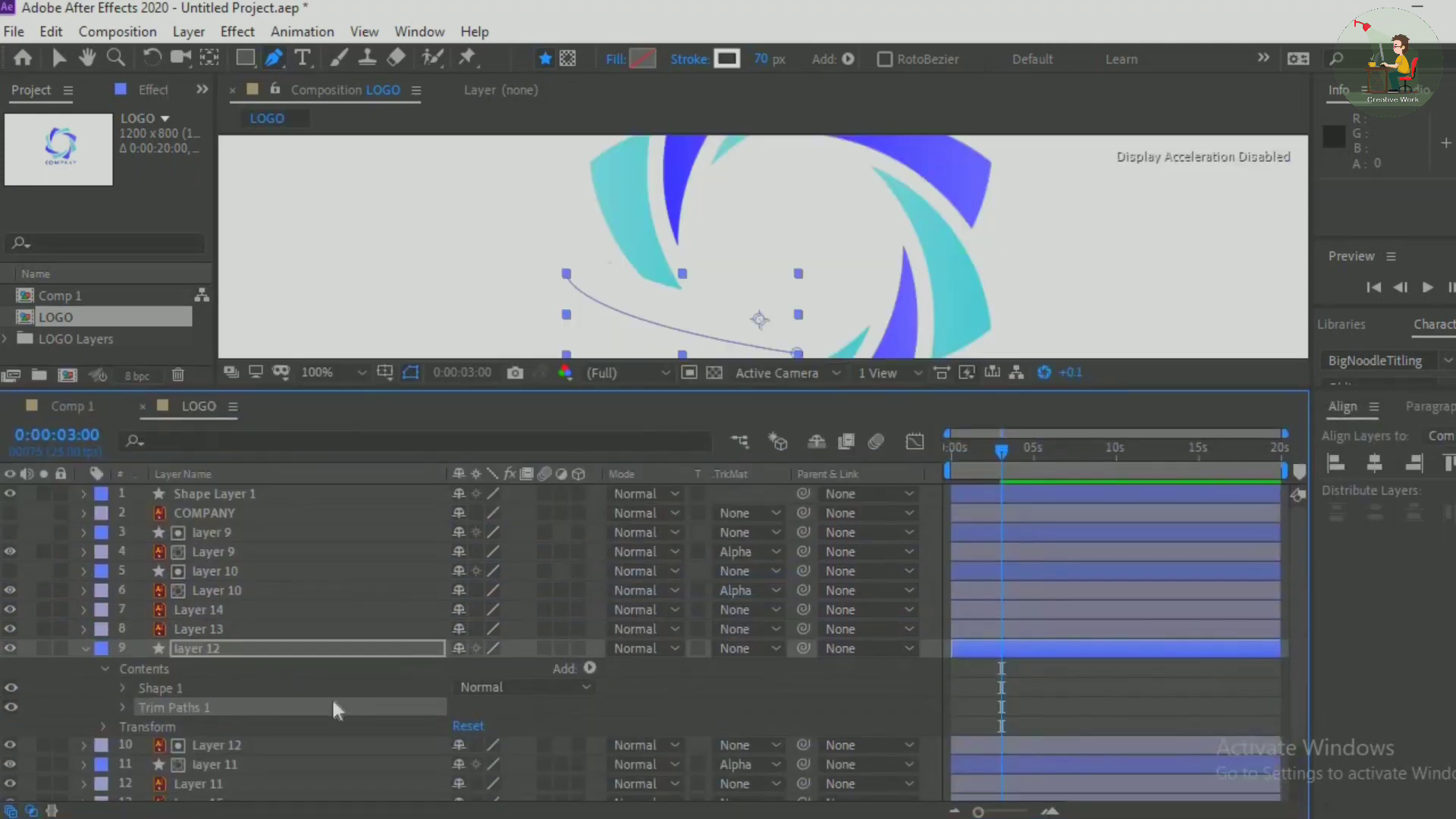
Create a Trim Paths End keyframe of 0% at 0:00:03:00 on the "layer 12" shape layer
left_click(123, 707)
left_click(161, 745)
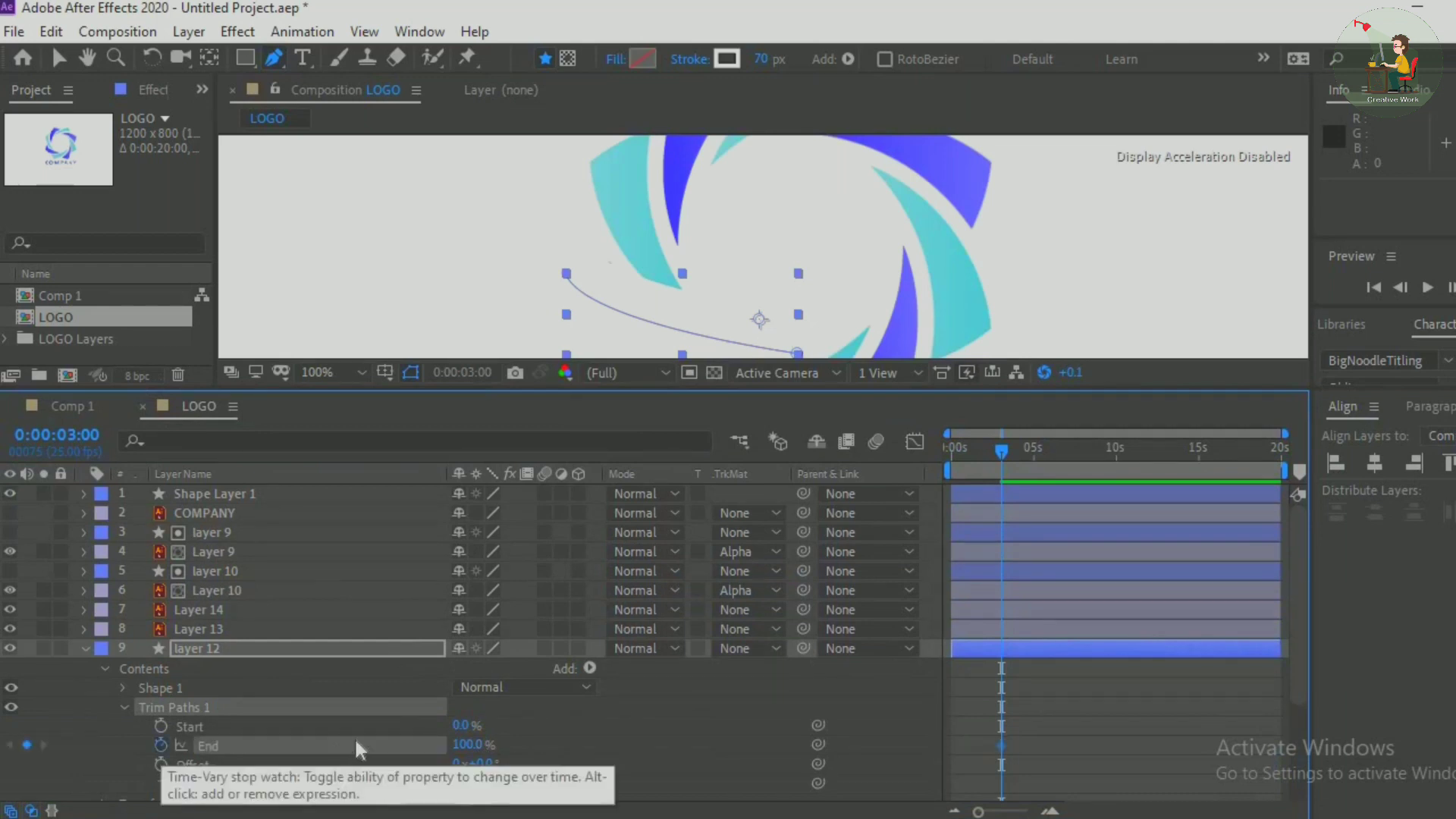
left_click(462, 745)
type("0")
key("Return")
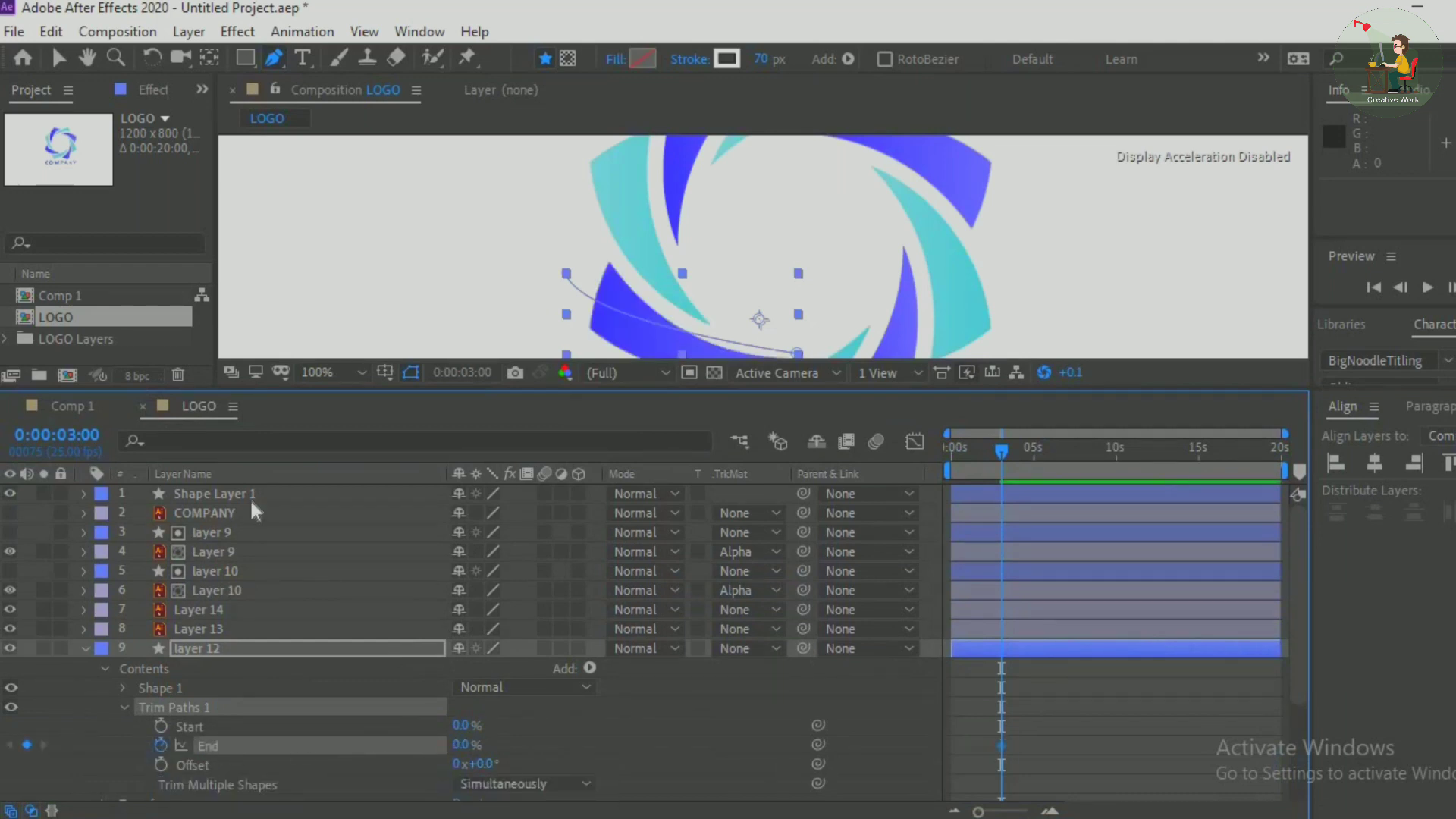
Add a second End keyframe of 100% at 0:00:04:00 on the "layer 12" shape layer and collapse its properties
left_click(57, 435)
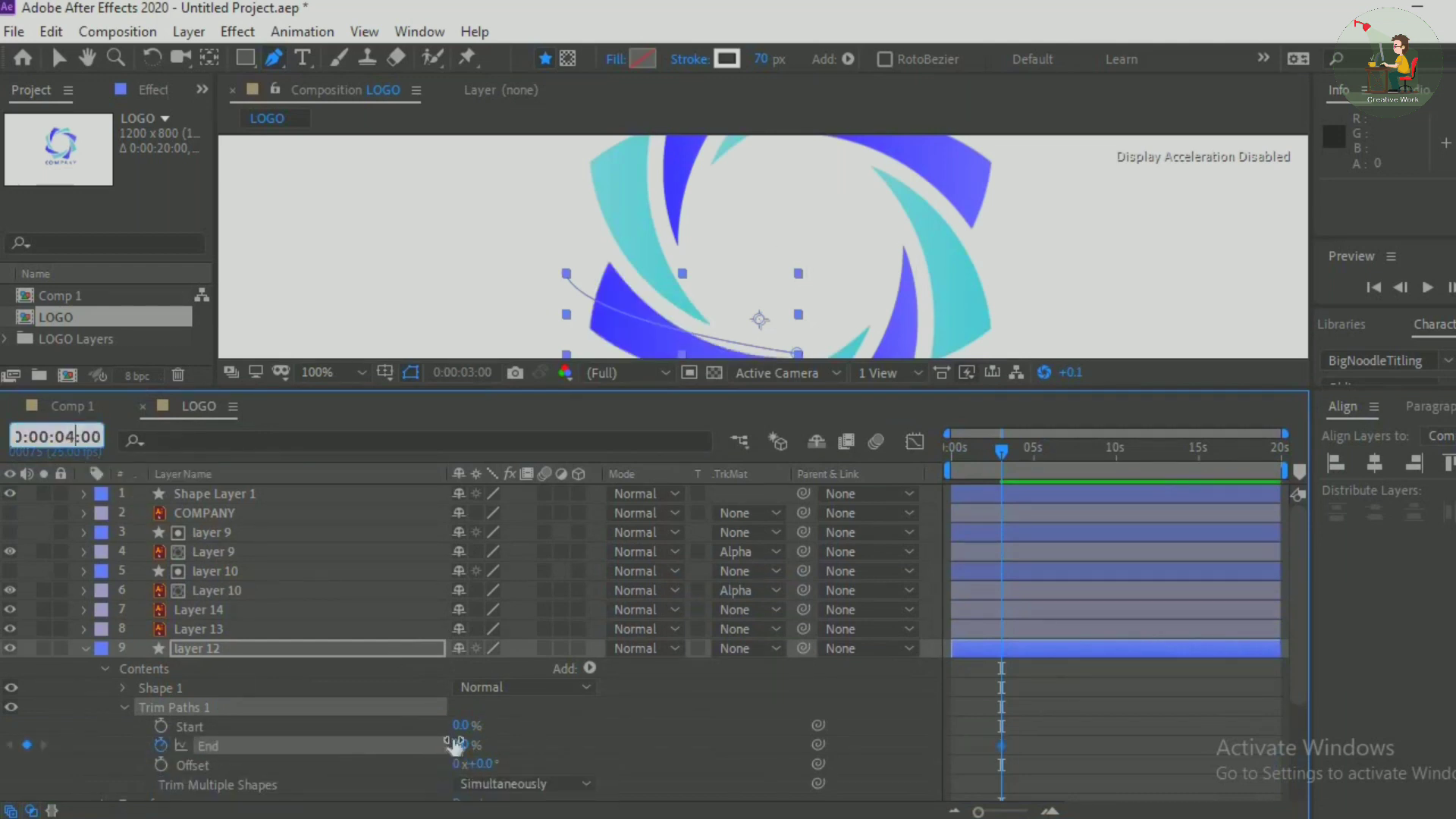
key("Return")
left_click(463, 745)
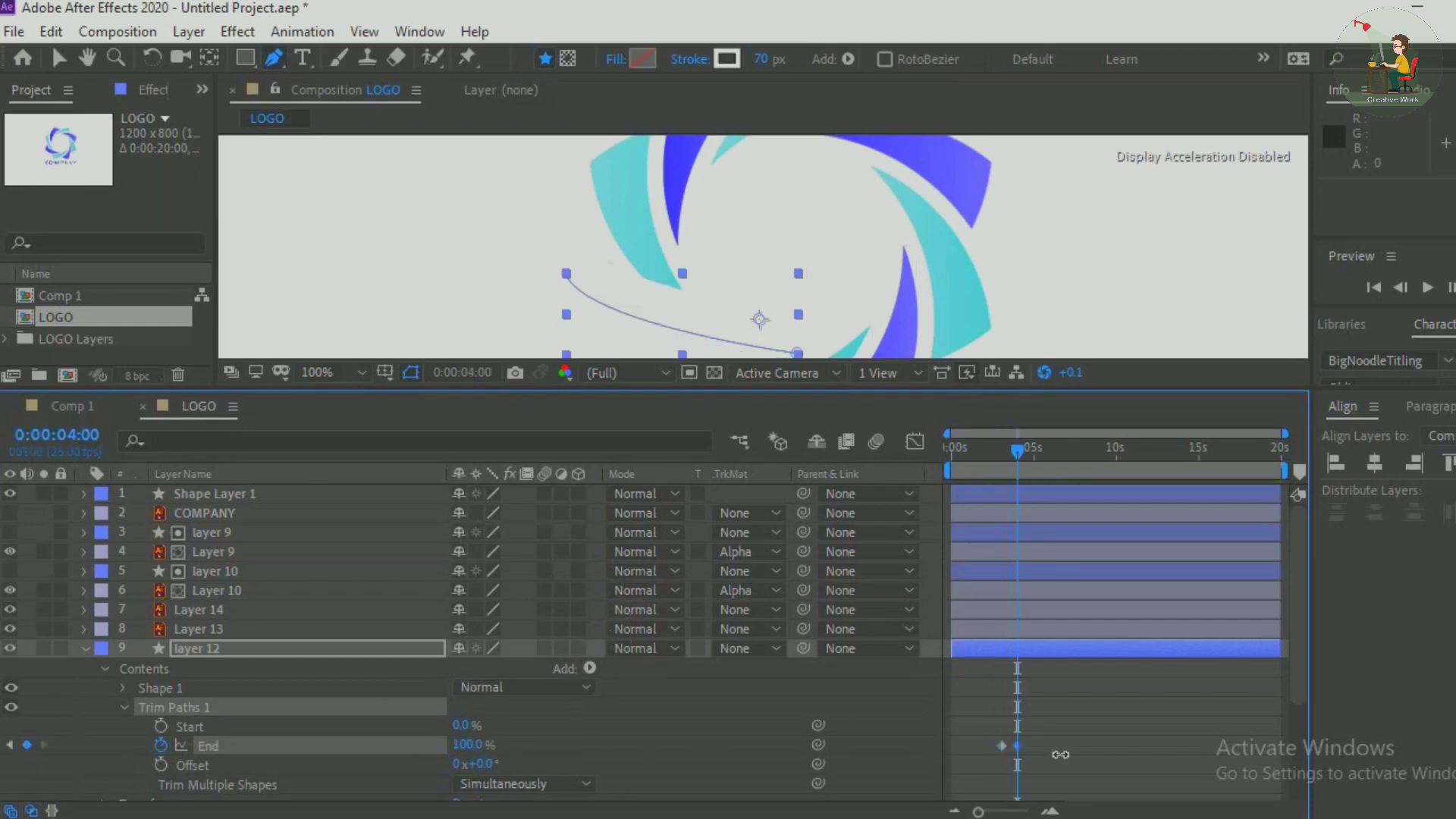
type("100")
key("Return")
key("u")
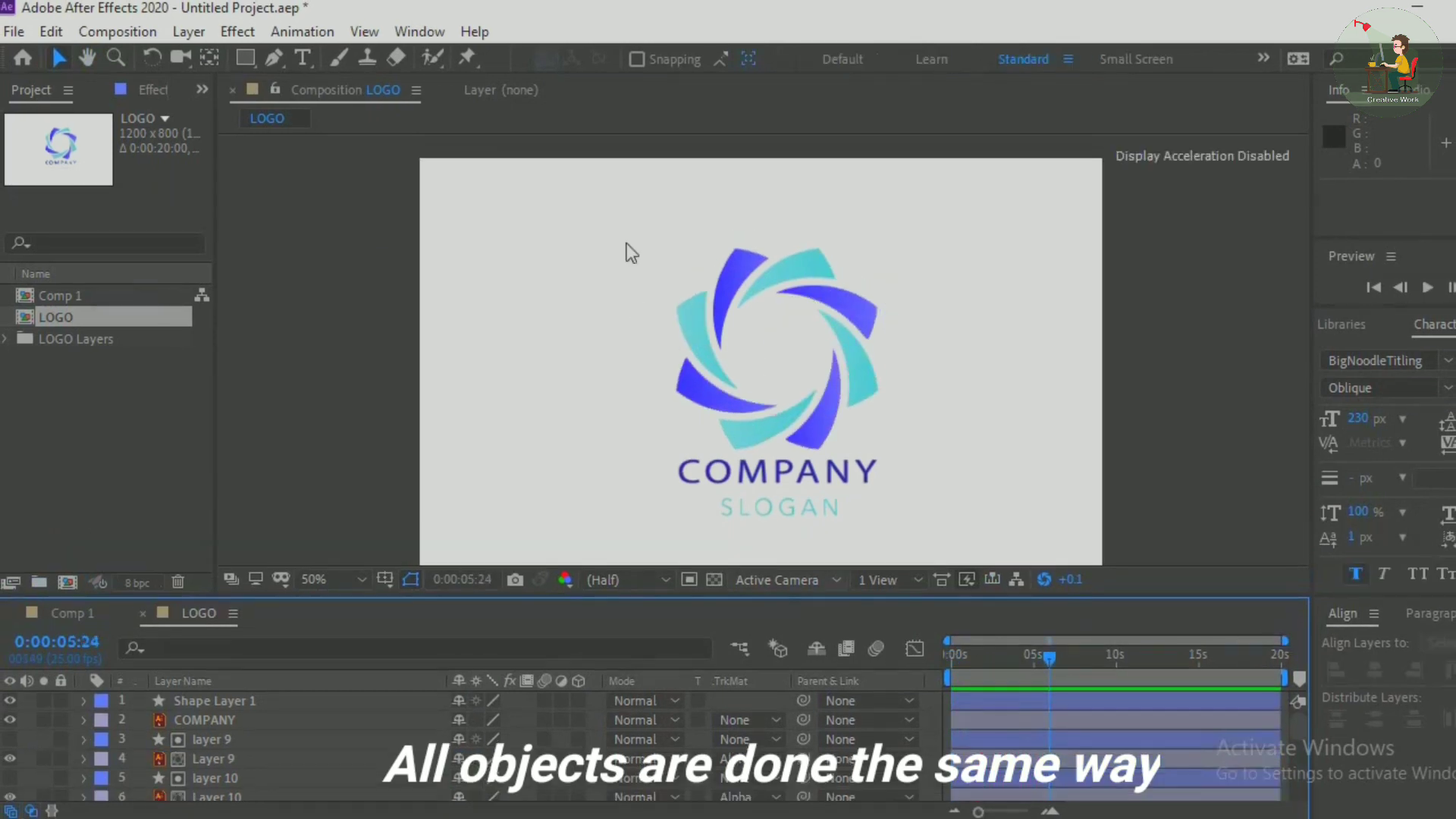
Try to pre-compose the logo's blade layers together with Shape Layer 1
left_click_drag(624, 238, 903, 439)
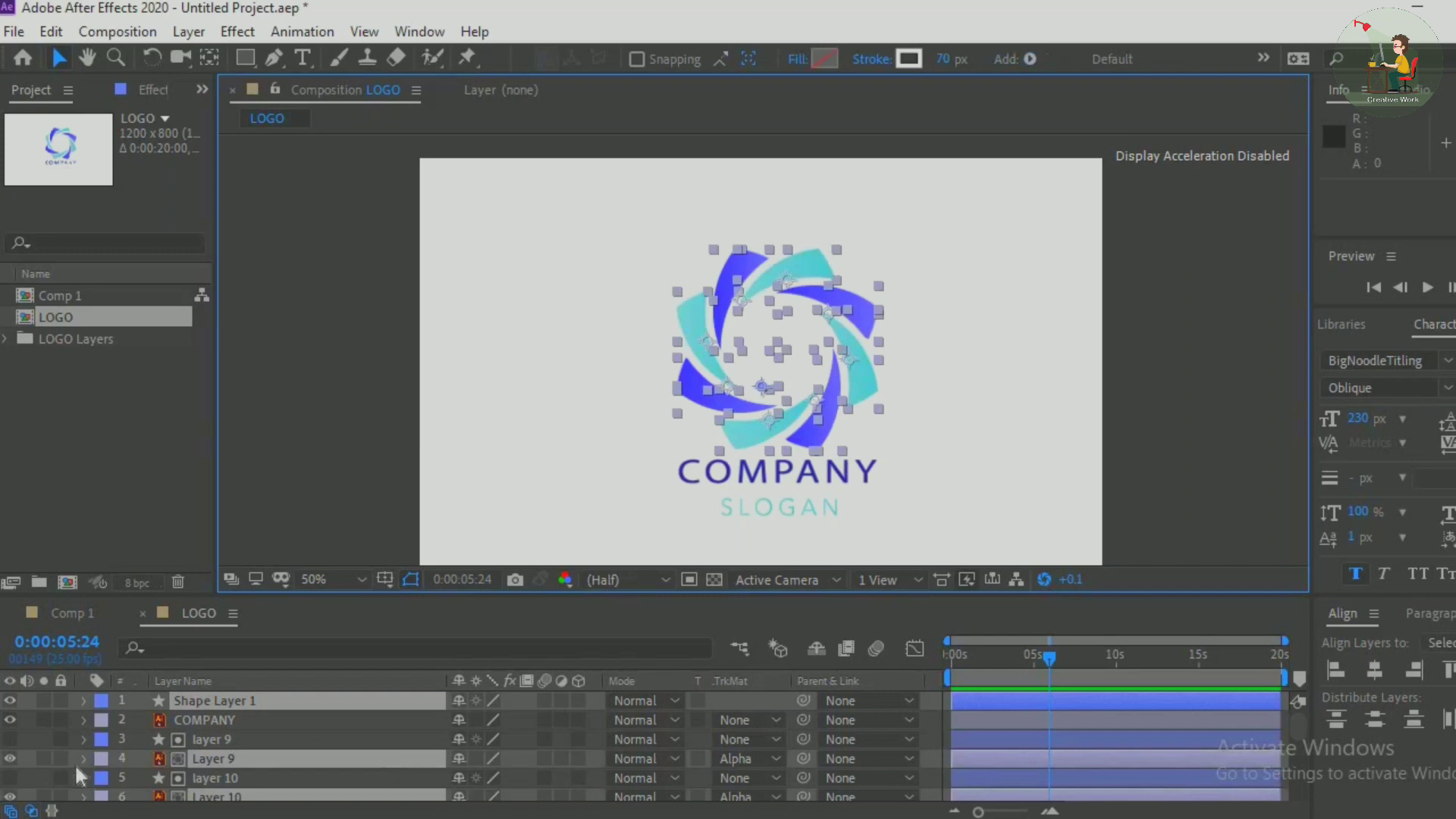
right_click(240, 703)
left_click(300, 578)
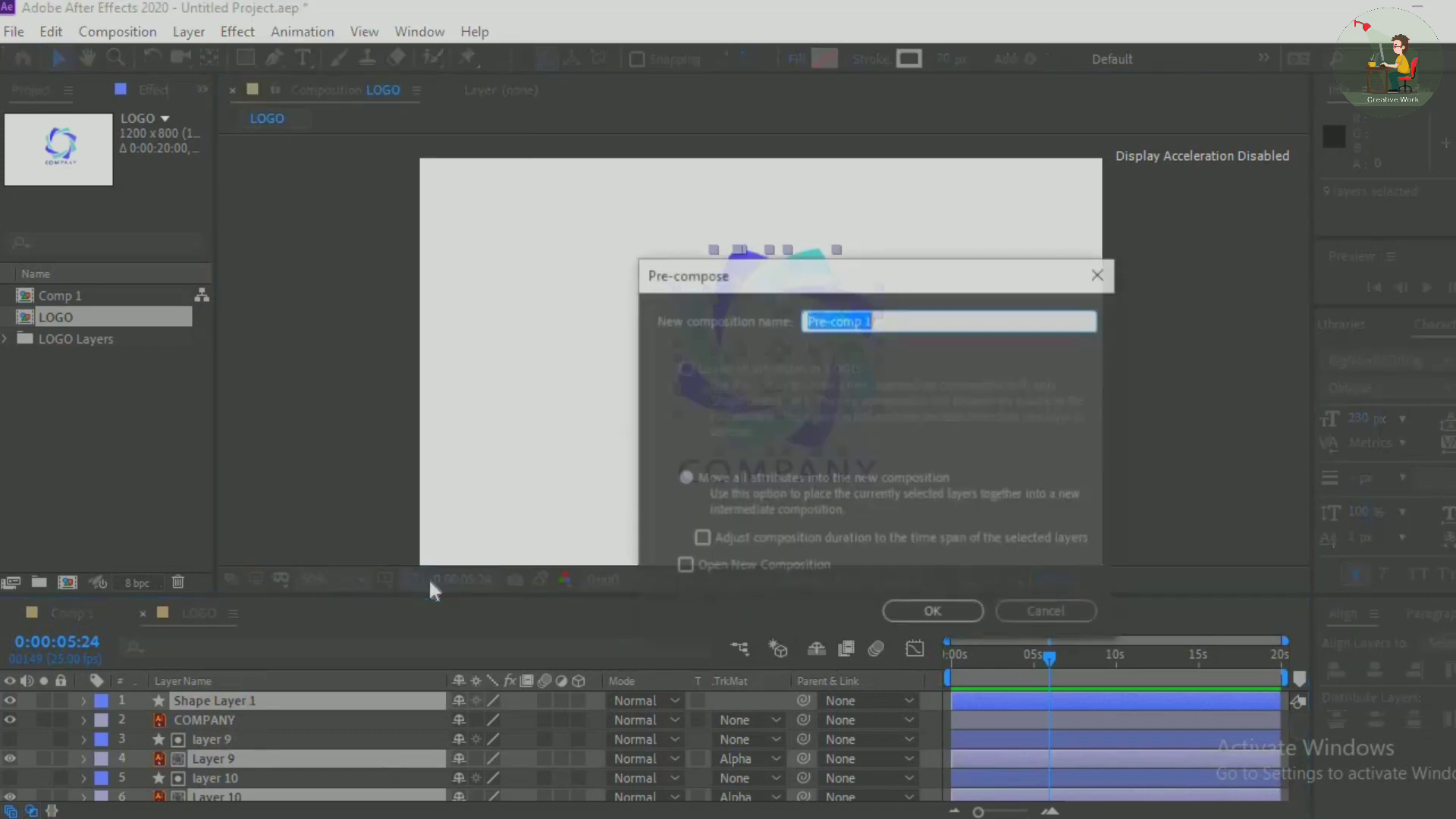
left_click(916, 613)
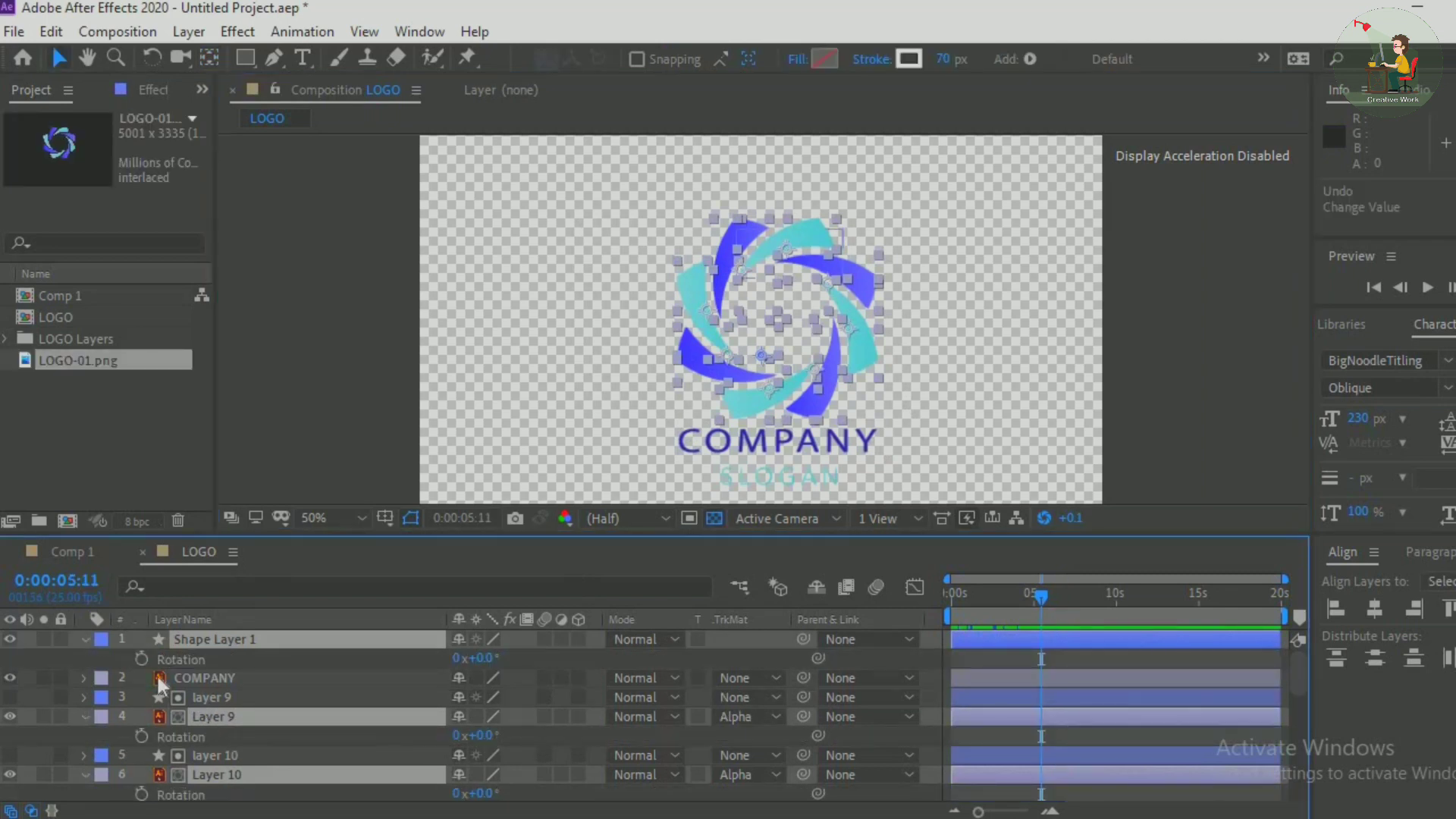
Keyframe the selected blade layers' Rotation from 0° at 0:00:05:11 to one full turn (1x+0.0°) at 0:00:07:13
left_click(141, 659)
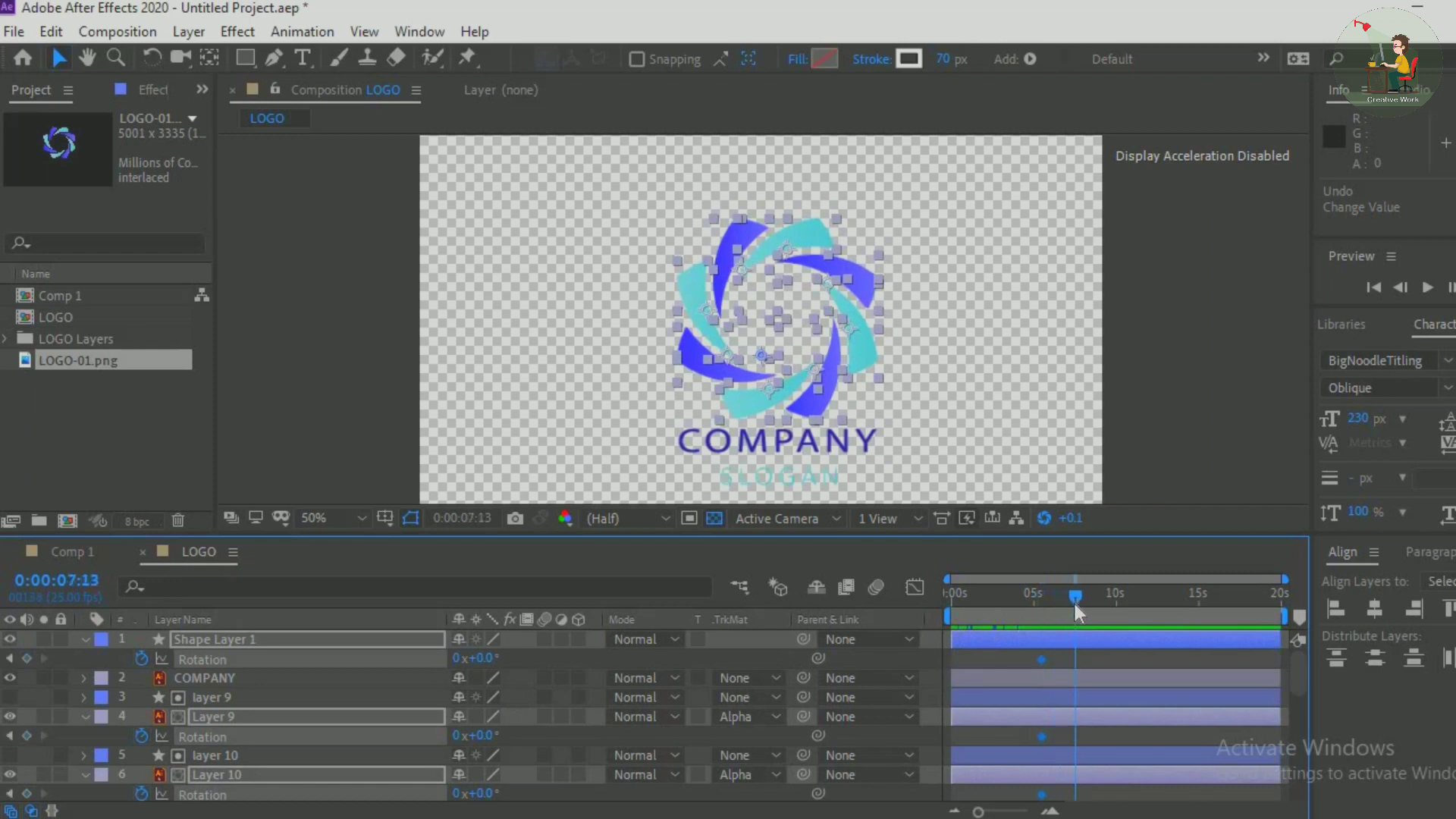
left_click_drag(486, 659, 703, 683)
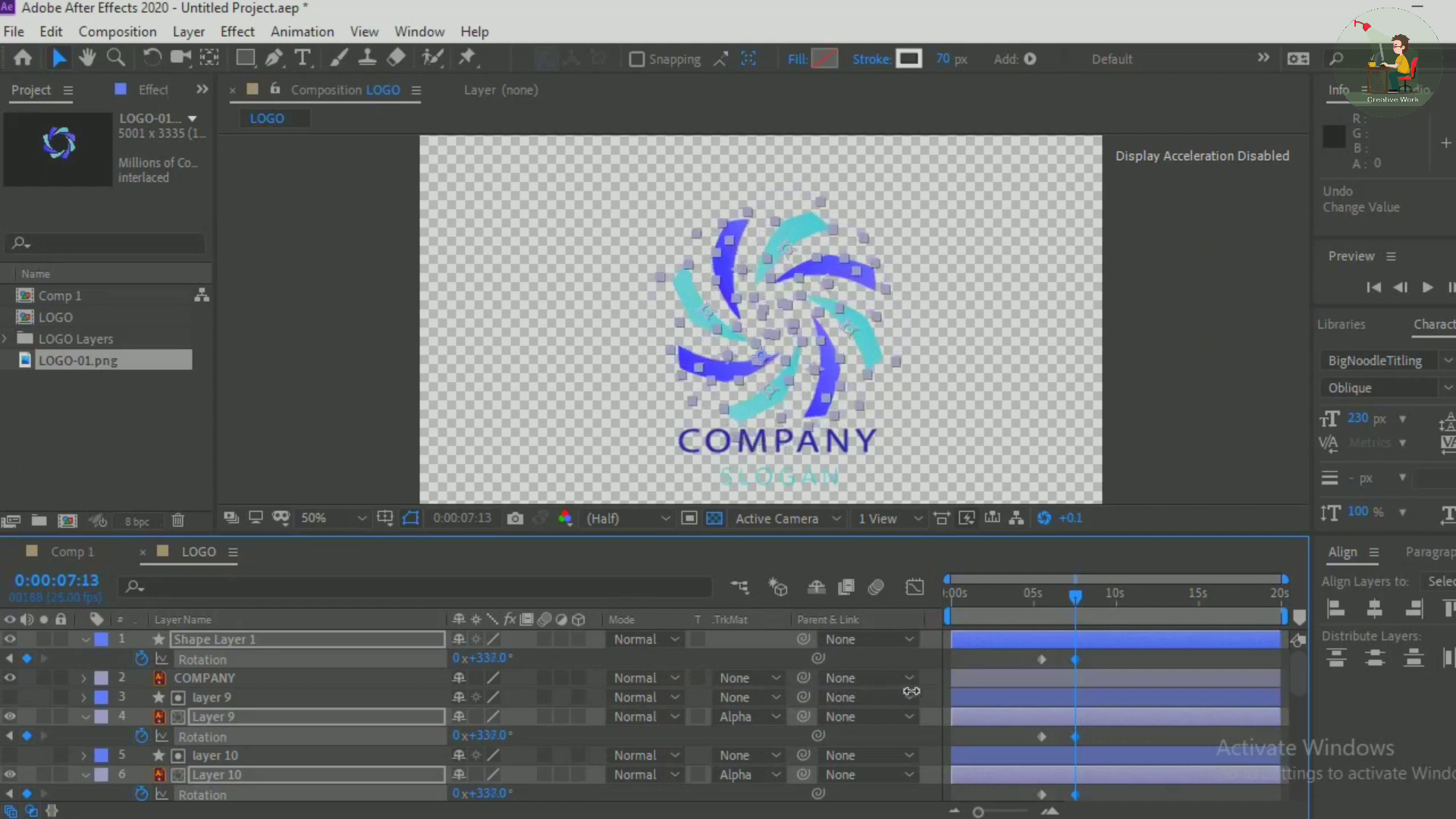
left_click_drag(936, 691, 931, 691)
Turn off the transparency grid and preview the blade reveal and rotation from the start
left_click_drag(1078, 605, 1021, 606)
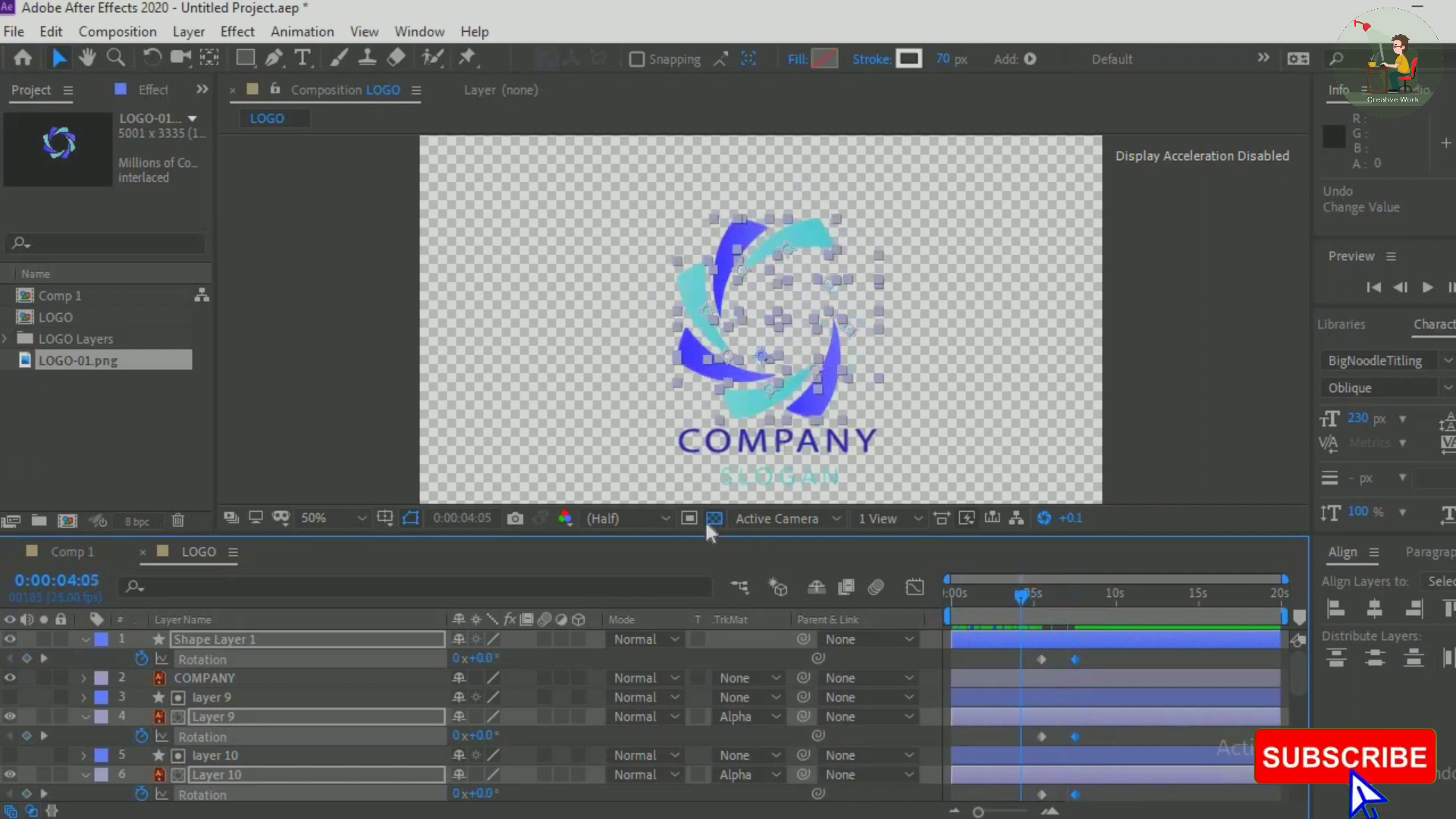
left_click(714, 518)
key("space")
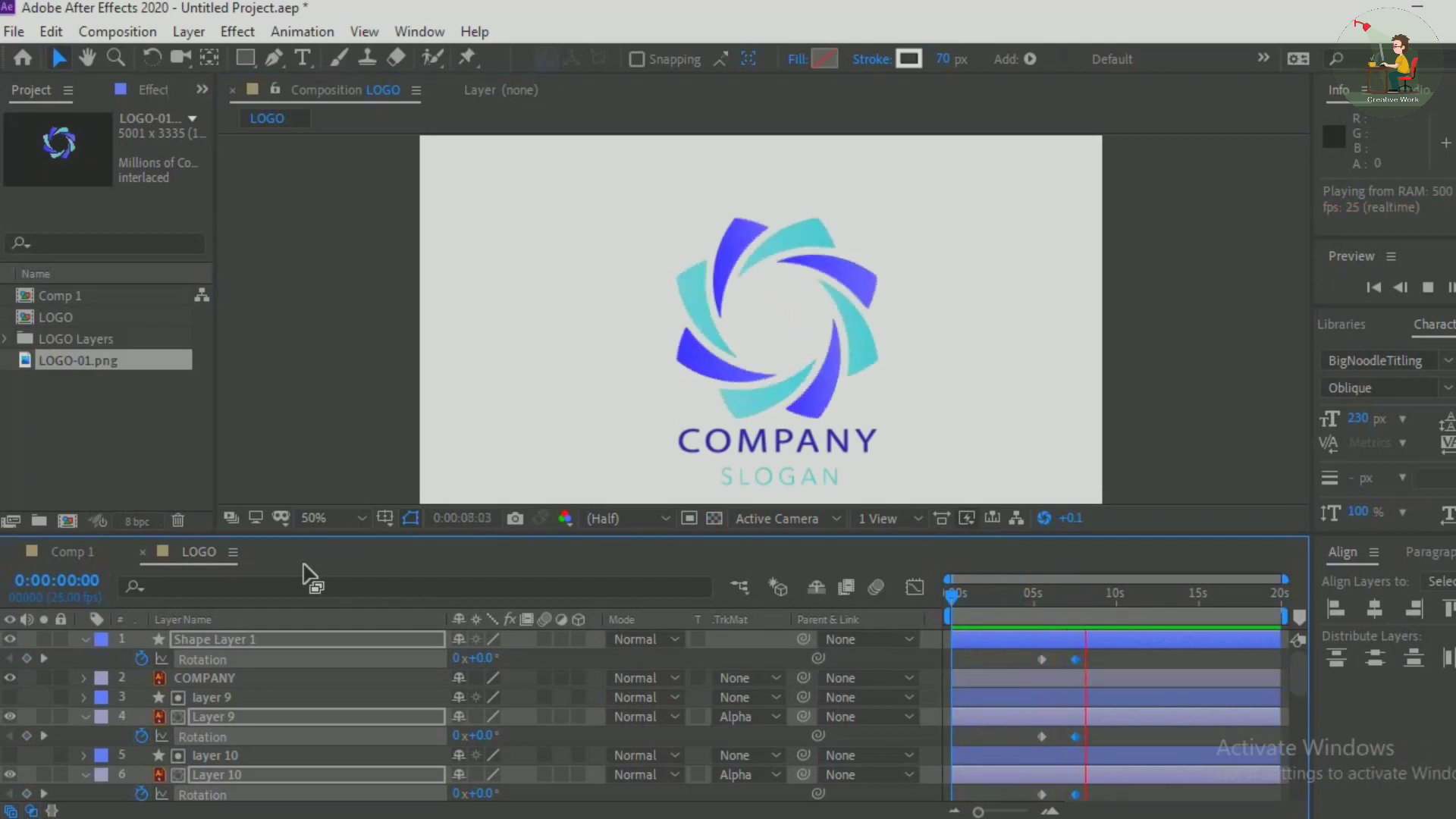
key("space")
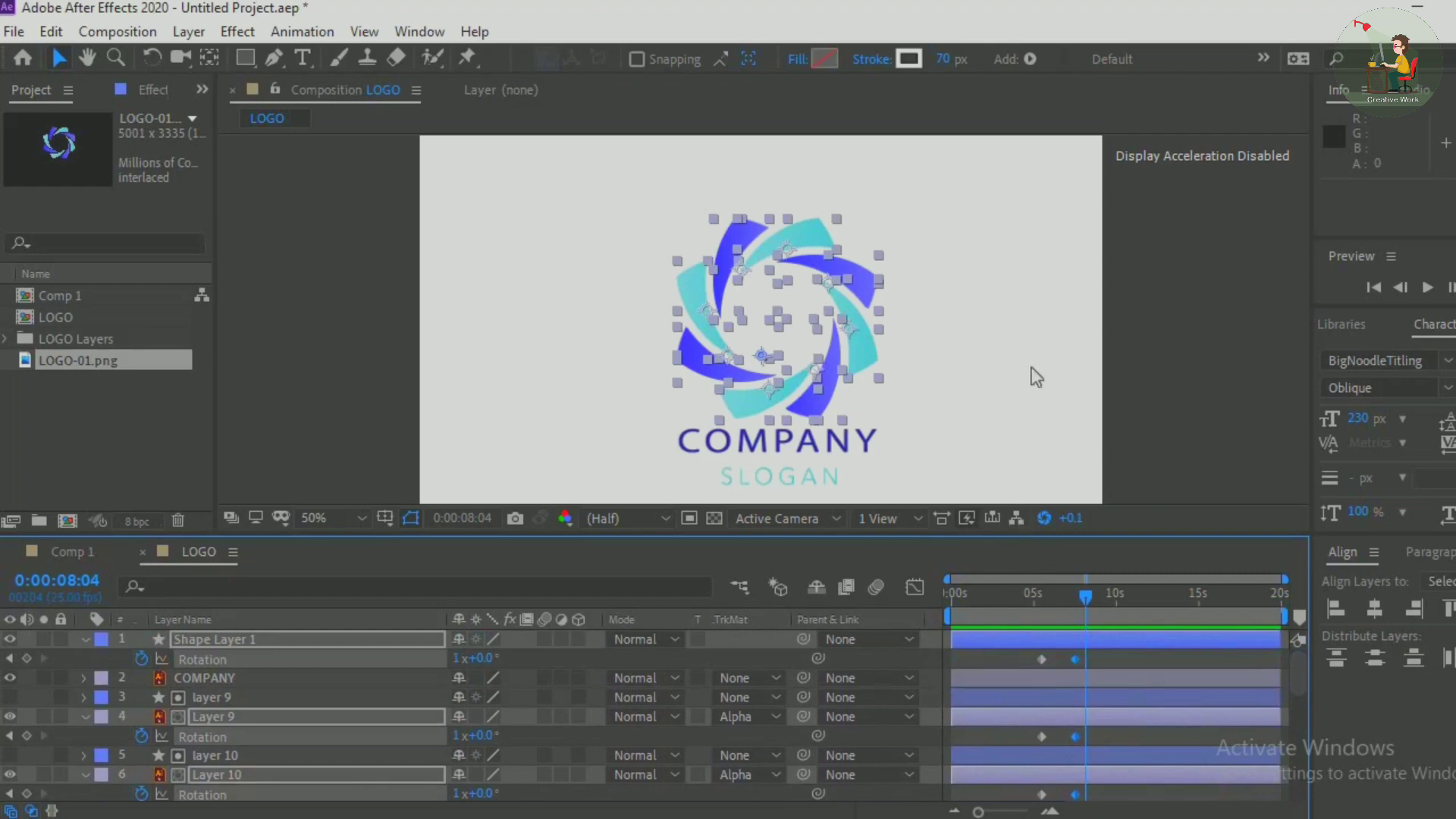
Apply Easy Ease to the blade layers' ending Rotation keyframes at 0:00:07:13
left_click_drag(1035, 536, 1021, 116)
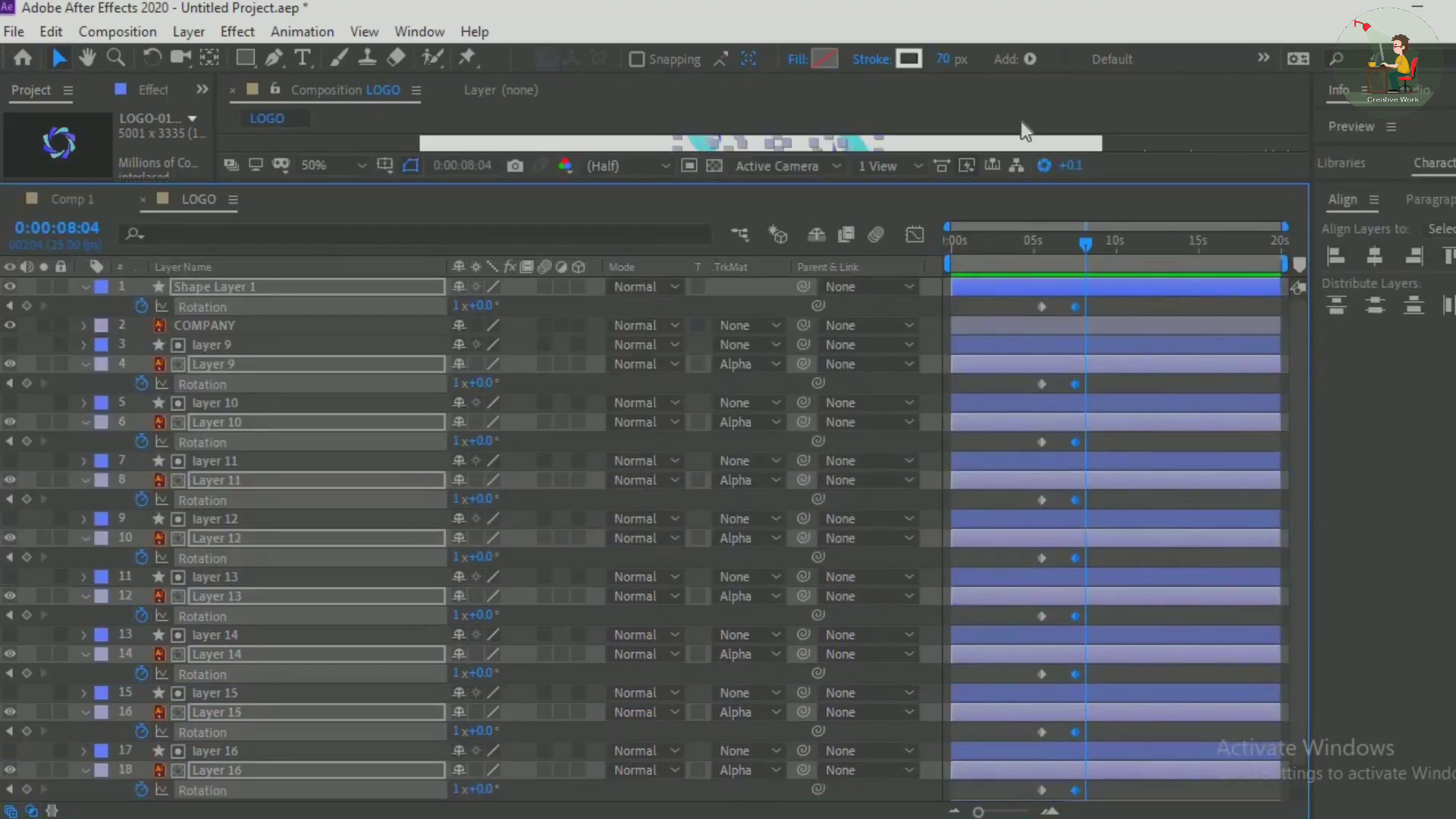
left_click_drag(1086, 303, 1077, 392)
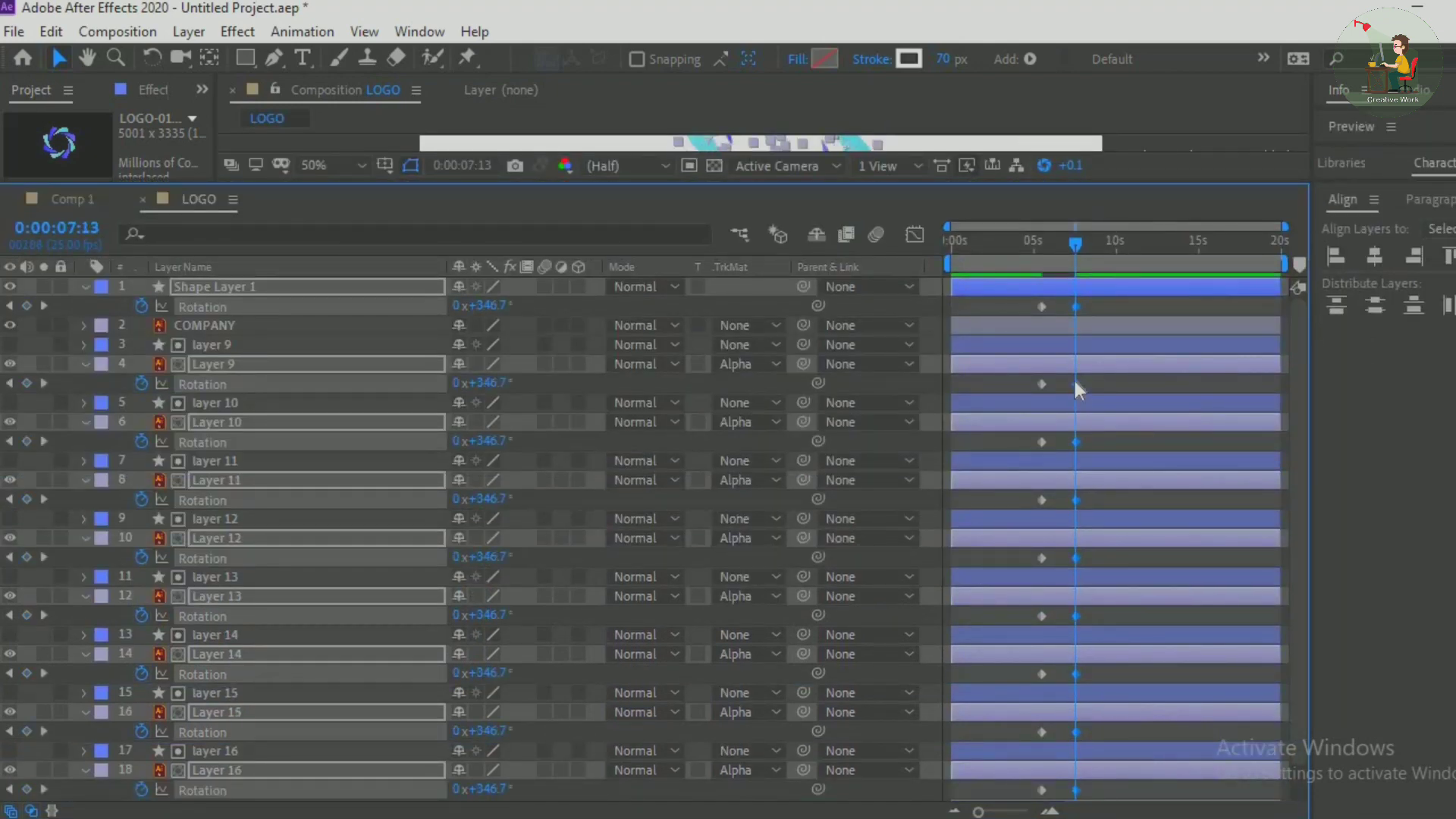
right_click(1076, 383)
mouse_move(1144, 667)
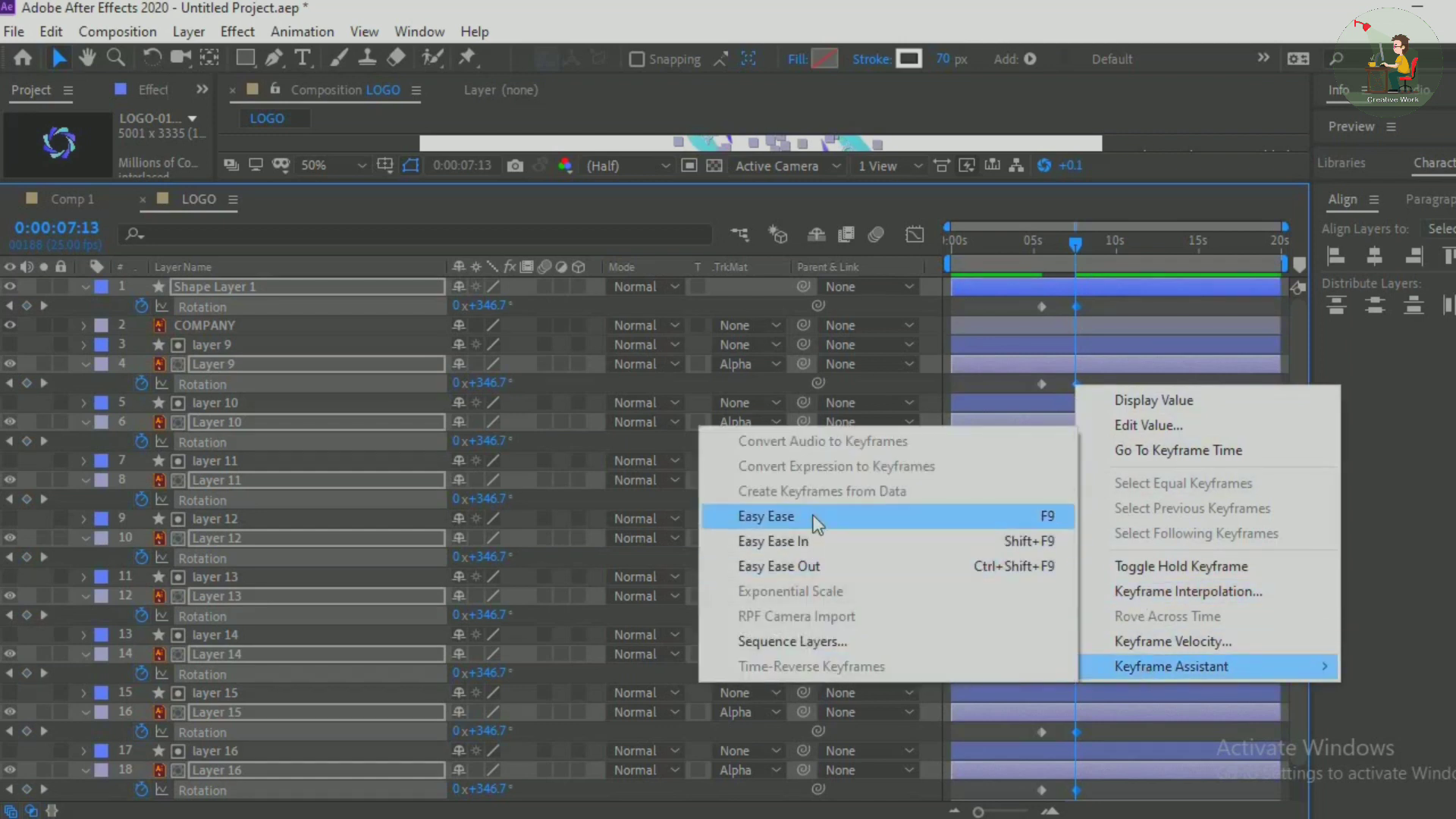
left_click(814, 516)
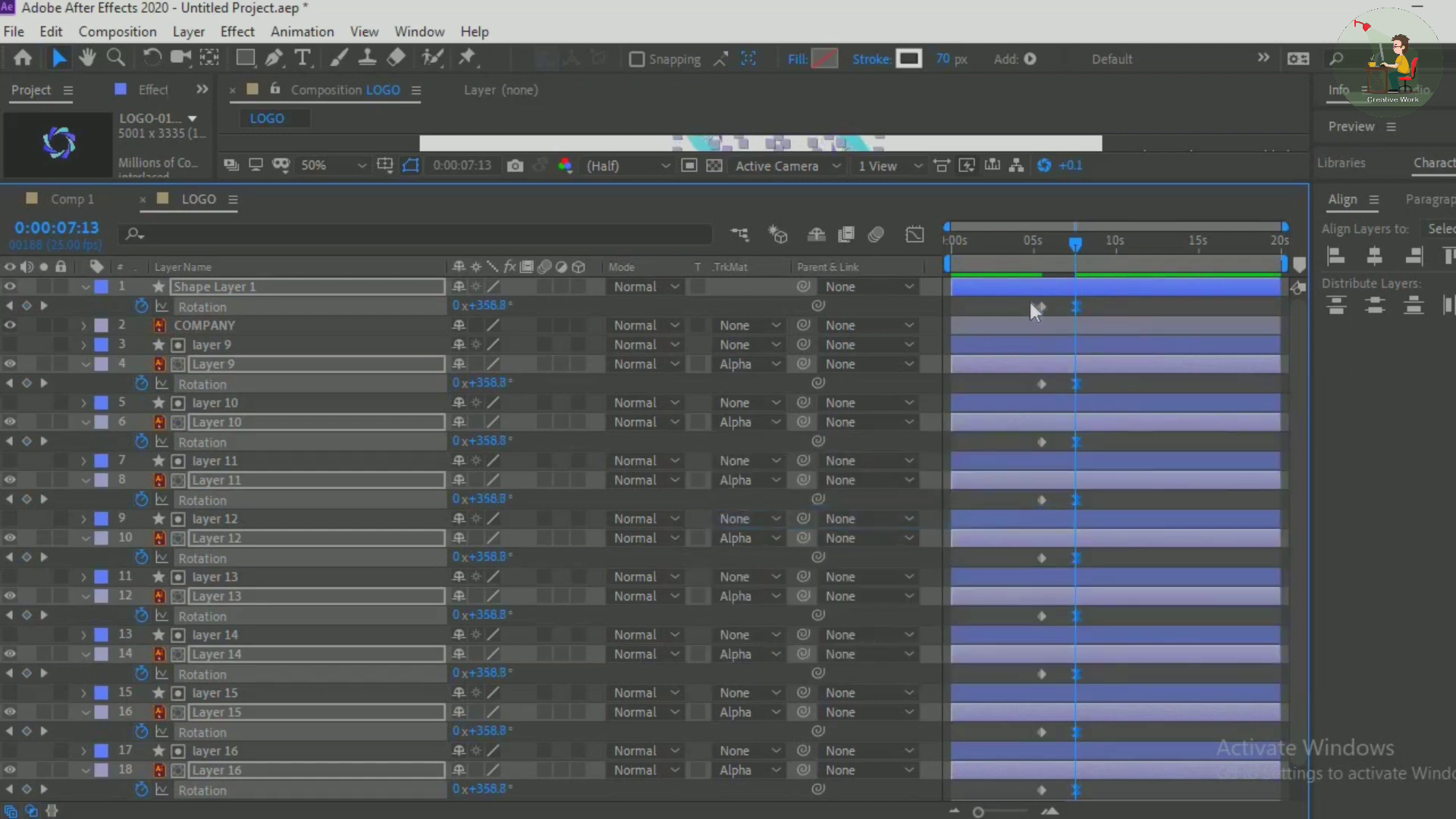
Select the starting Rotation keyframes of all blade layers and apply Easy Ease to them
left_click_drag(1030, 299, 1054, 408)
left_click_drag(1066, 666, 1050, 776)
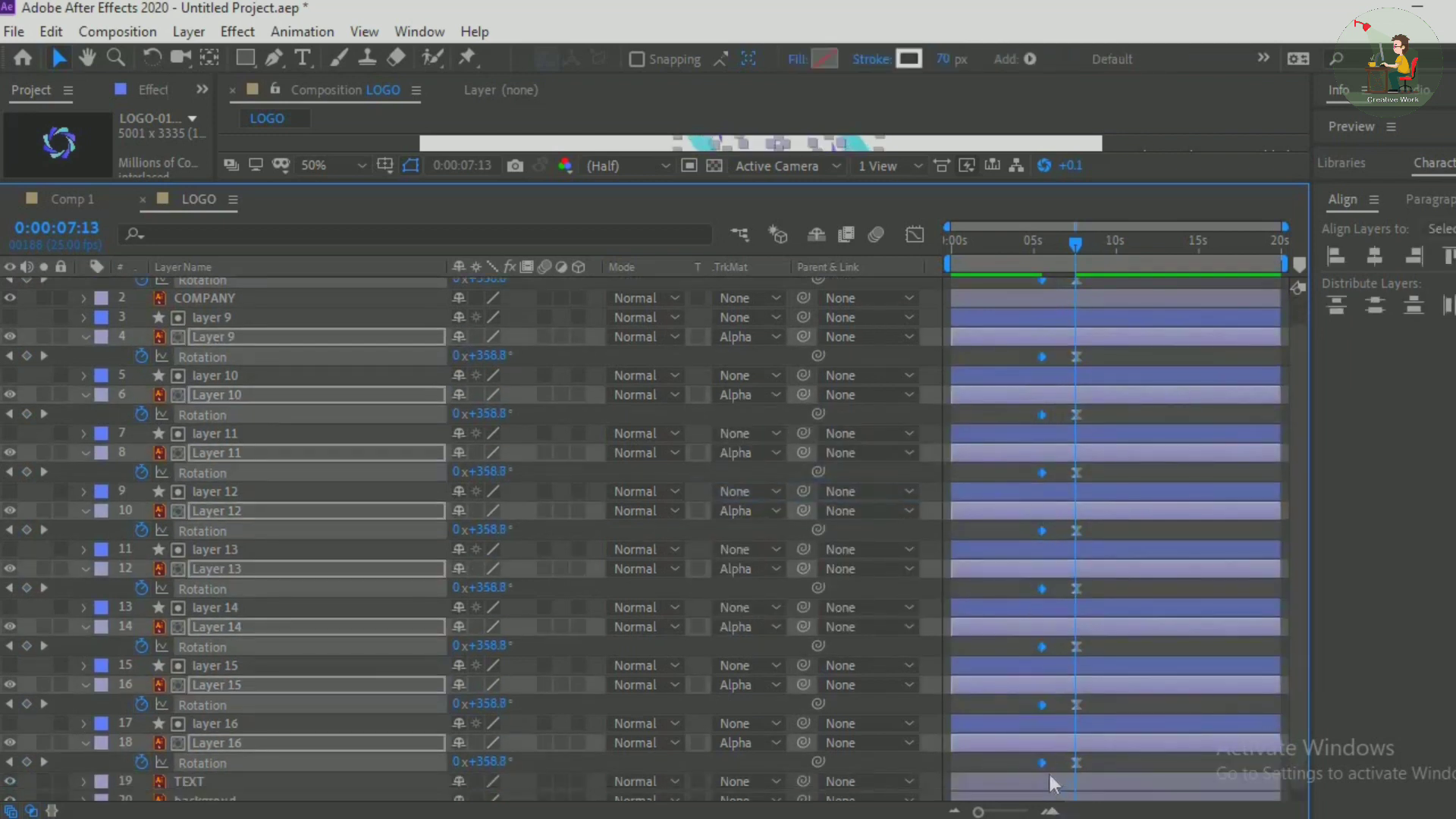
right_click(1044, 766)
mouse_move(1077, 748)
left_click(733, 599)
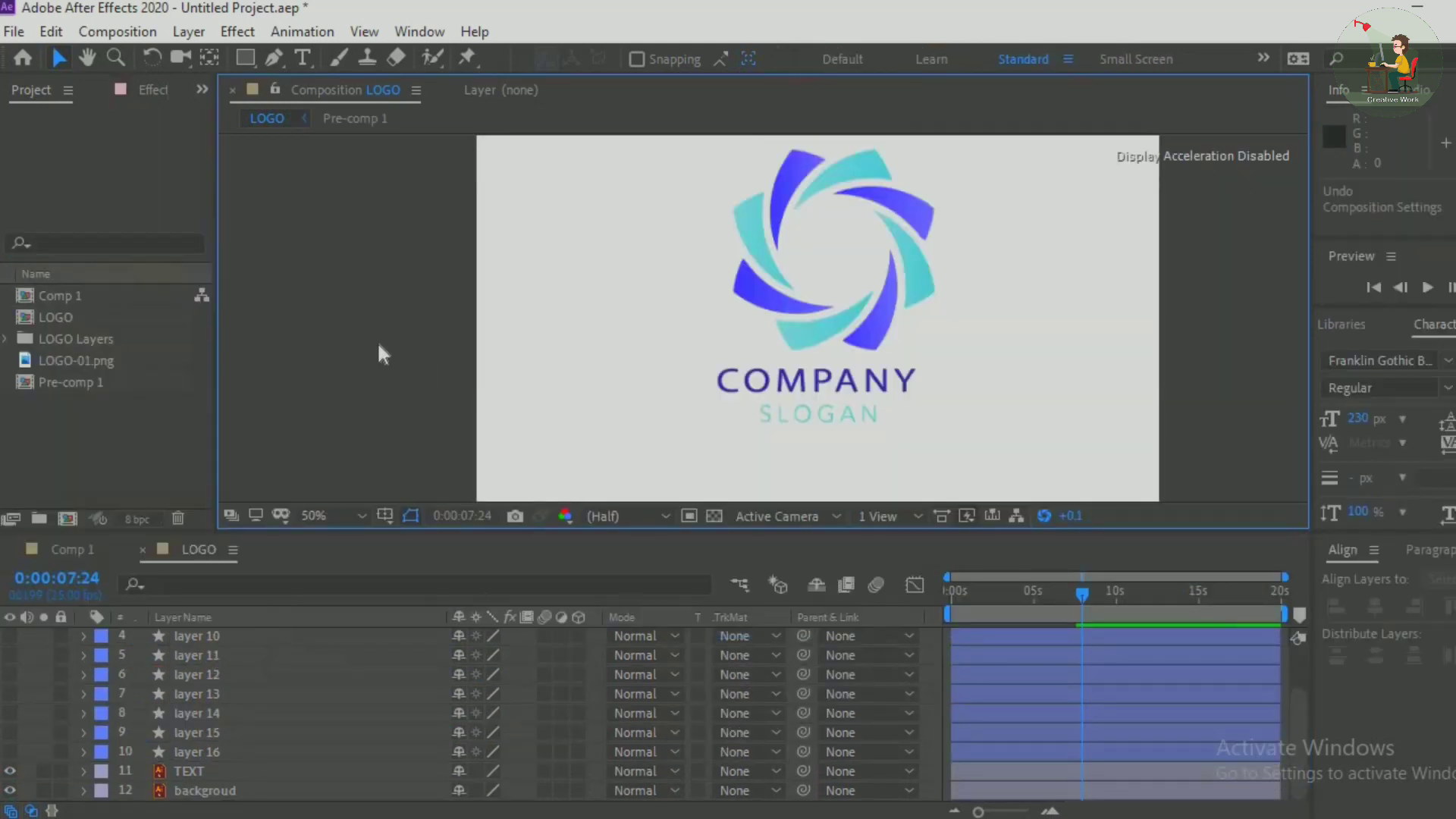
Change the LOGO composition's background color to a light grey in its composition settings
right_click(376, 340)
left_click(434, 393)
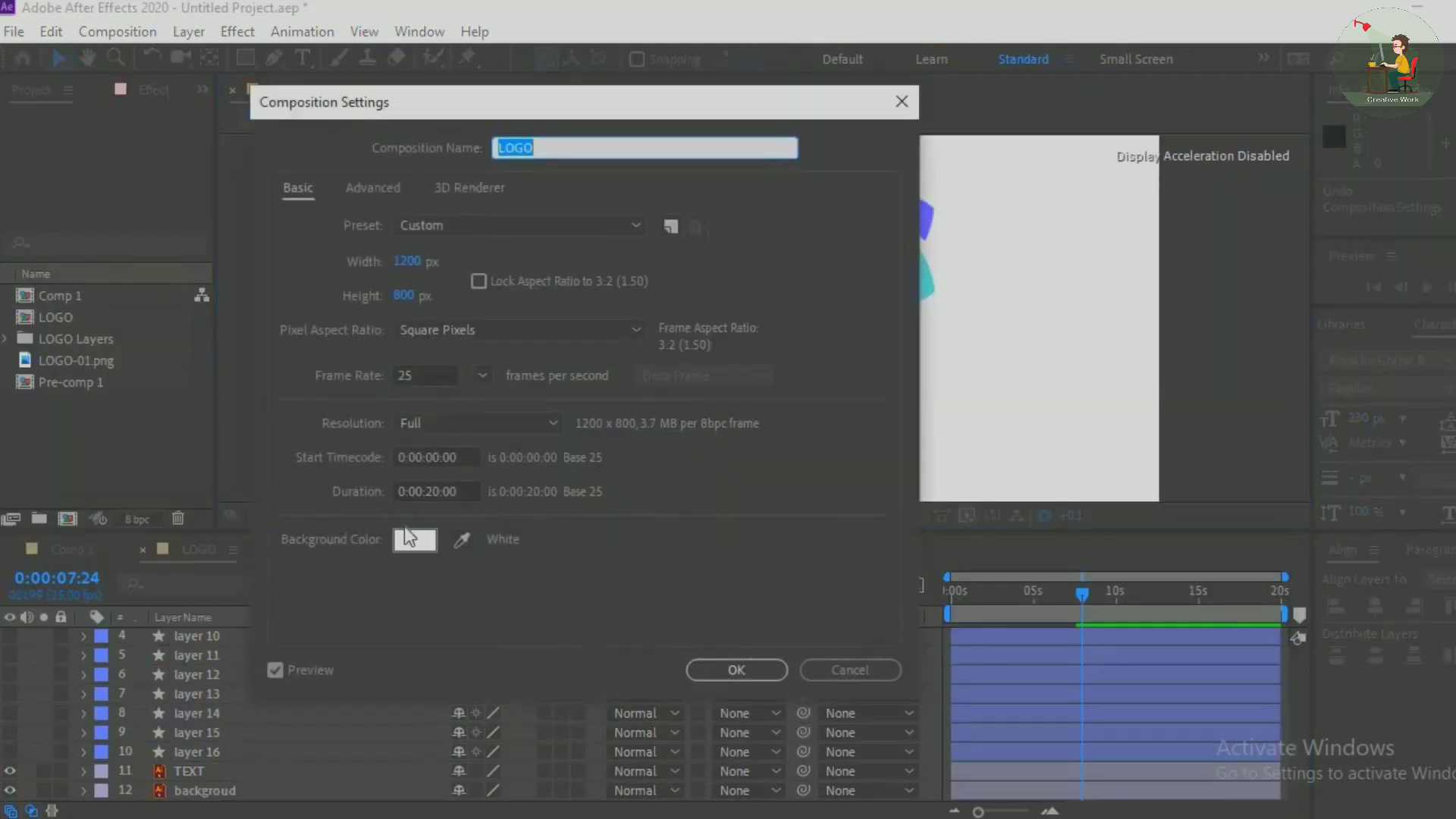
left_click(411, 531)
left_click_drag(33, 286, 37, 274)
left_click(531, 250)
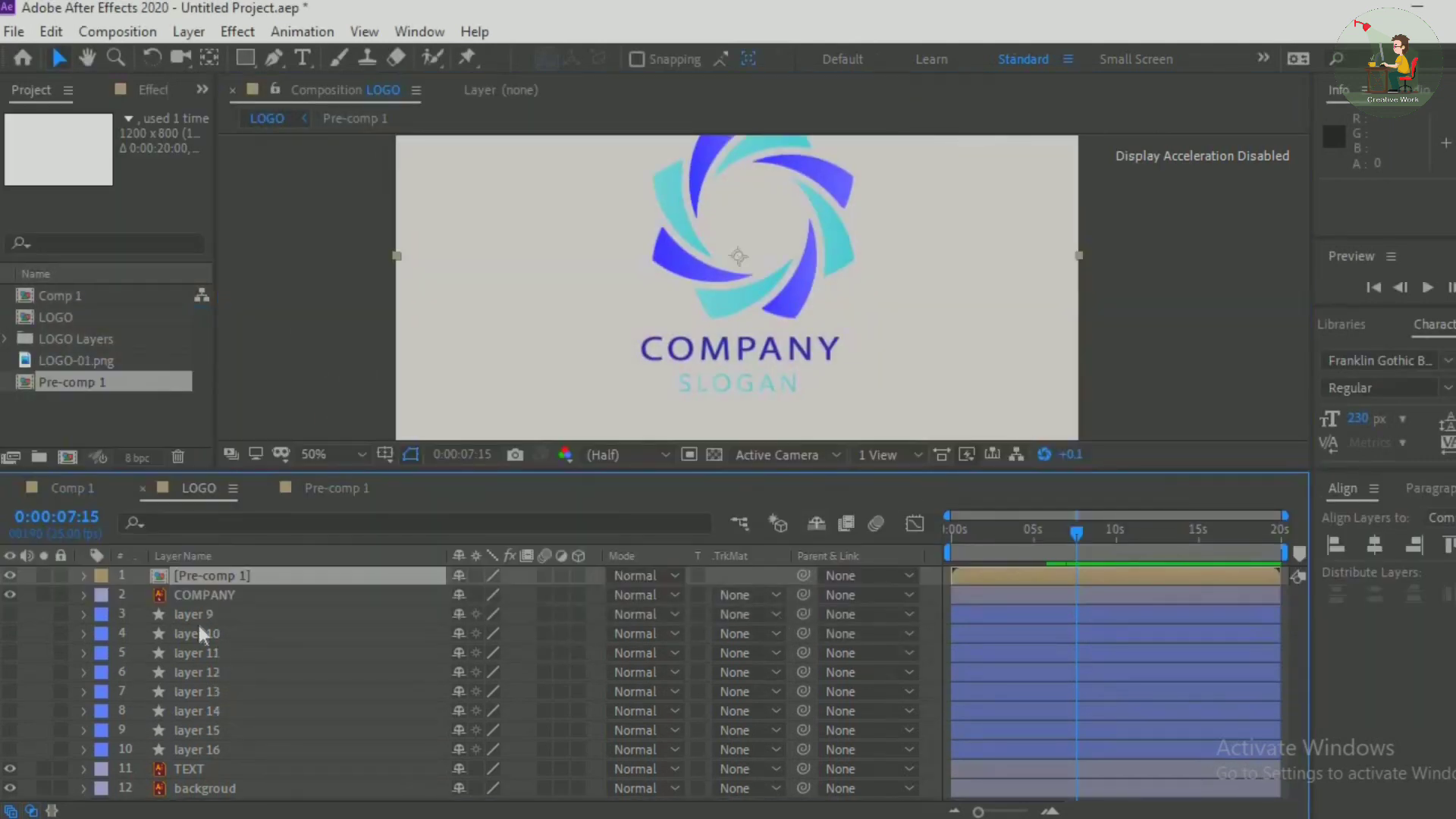
Create a Position keyframe on the COMPANY layer at 0:00:07:15 with the text moved up behind the blades
left_click(204, 598)
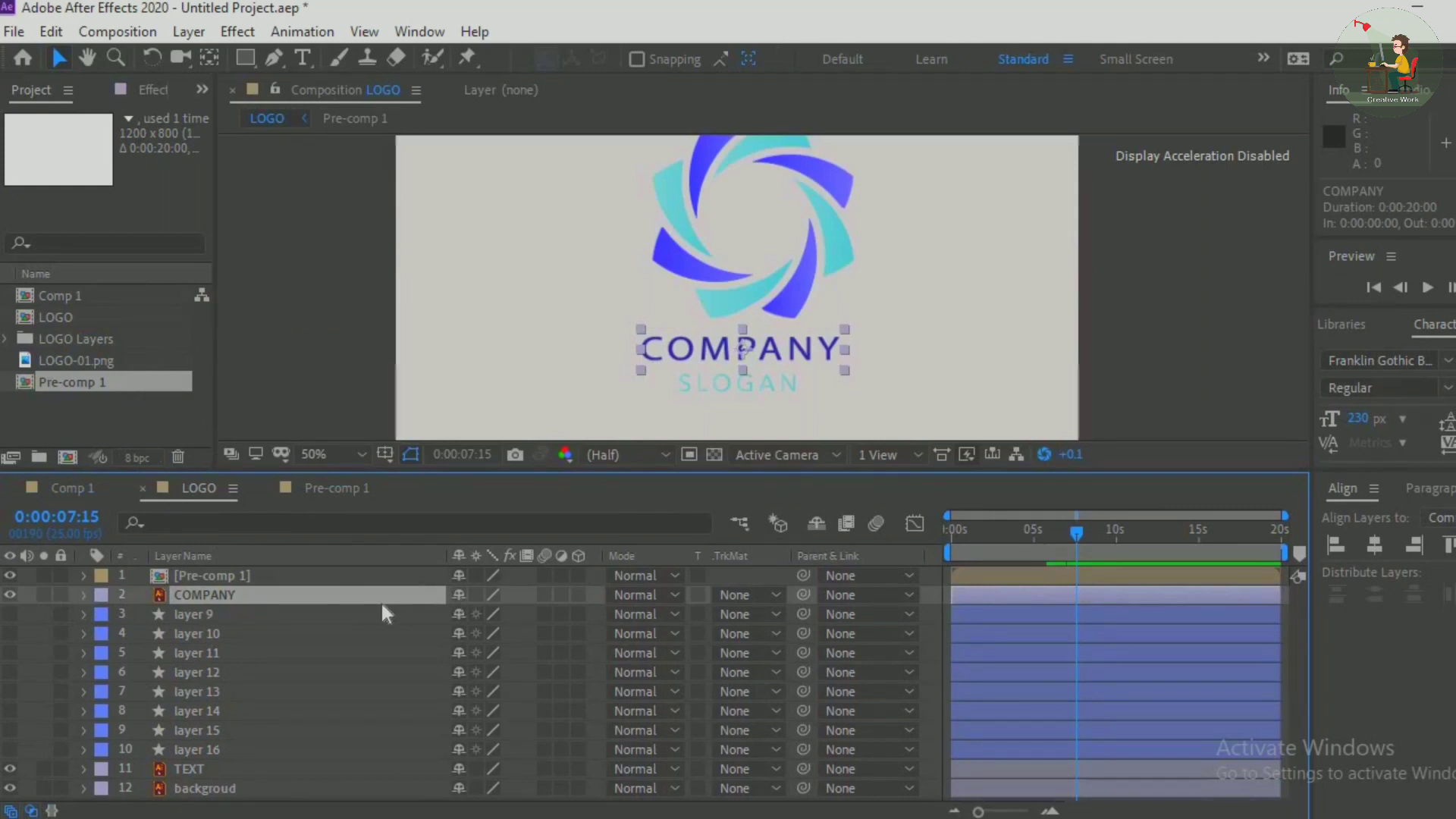
key("p")
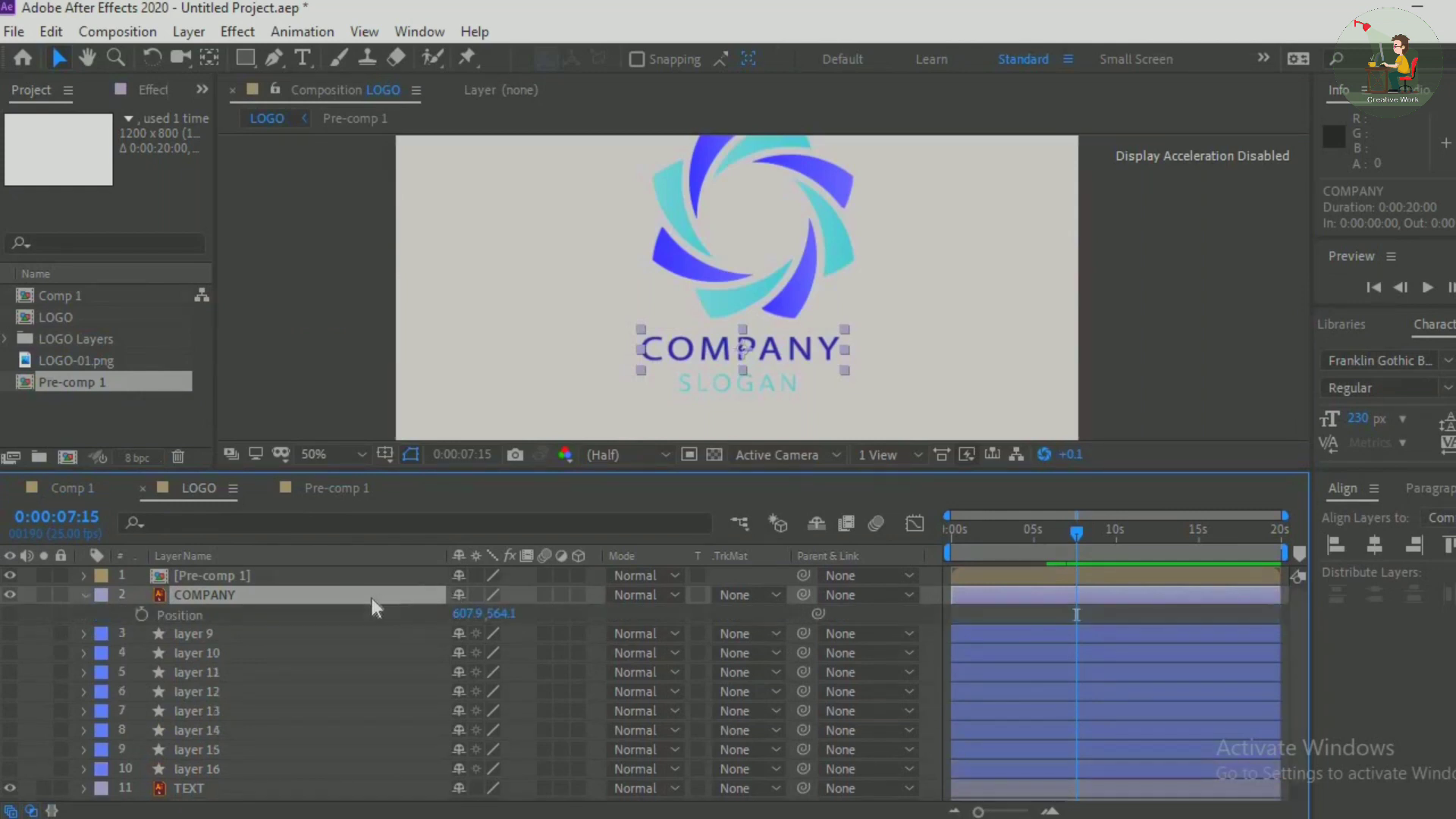
key("alt+shift+p")
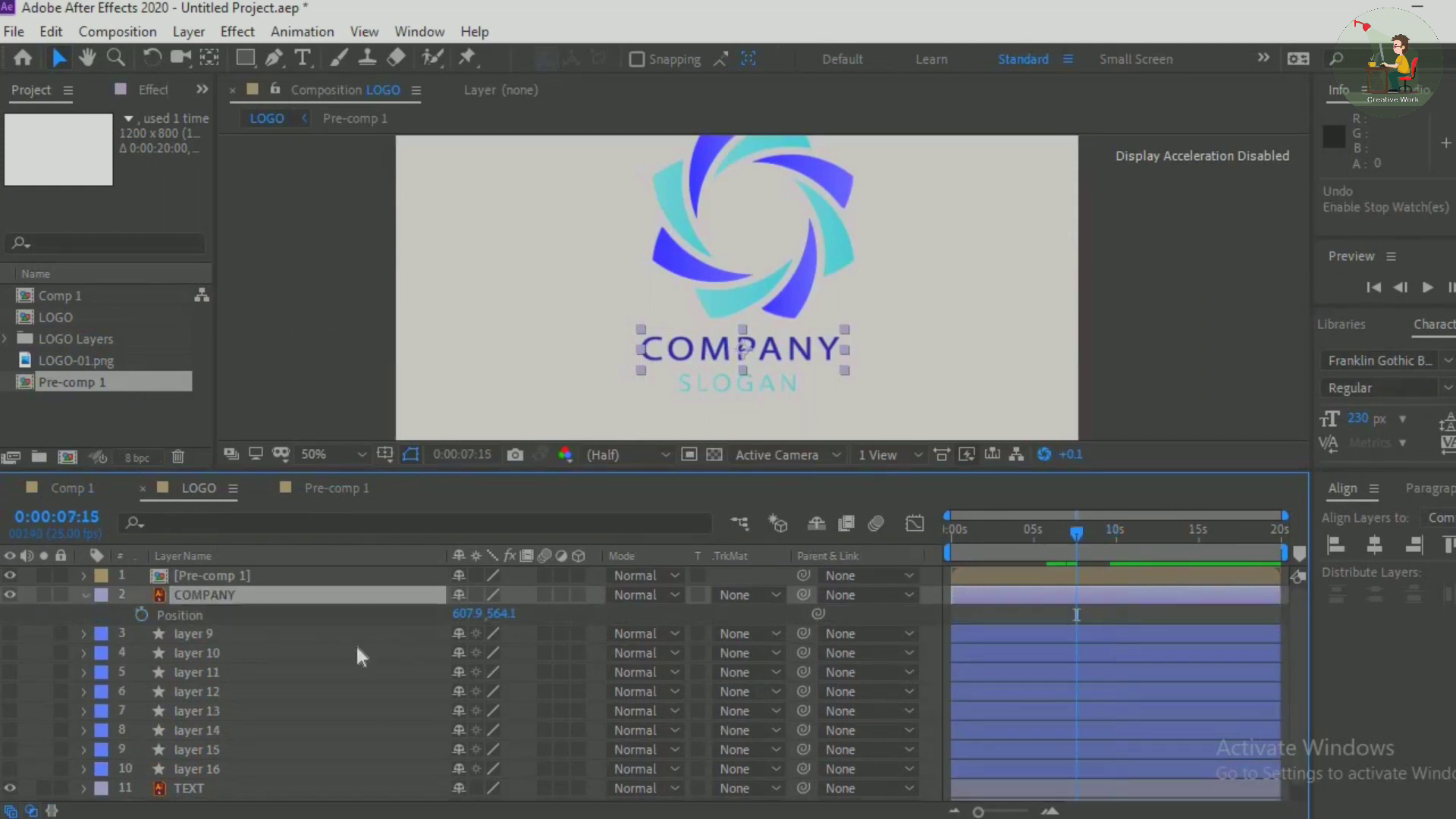
left_click(143, 615)
left_click_drag(503, 615, 315, 664)
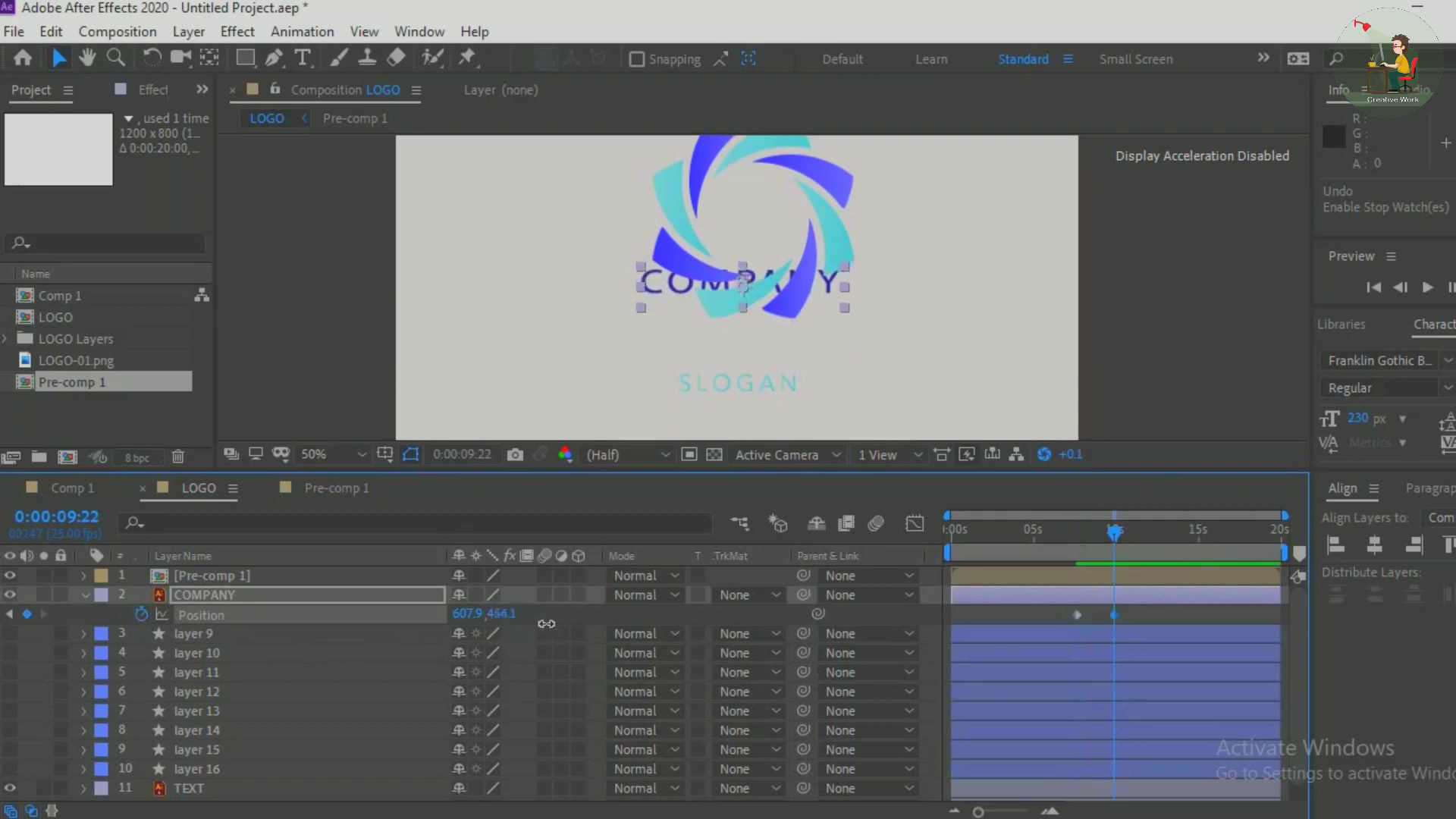
Set COMPANY's second Position keyframe to 607.9, 556.1 below the blades, shift it slightly earlier, and collapse the layer's properties
left_click_drag(547, 623, 597, 635)
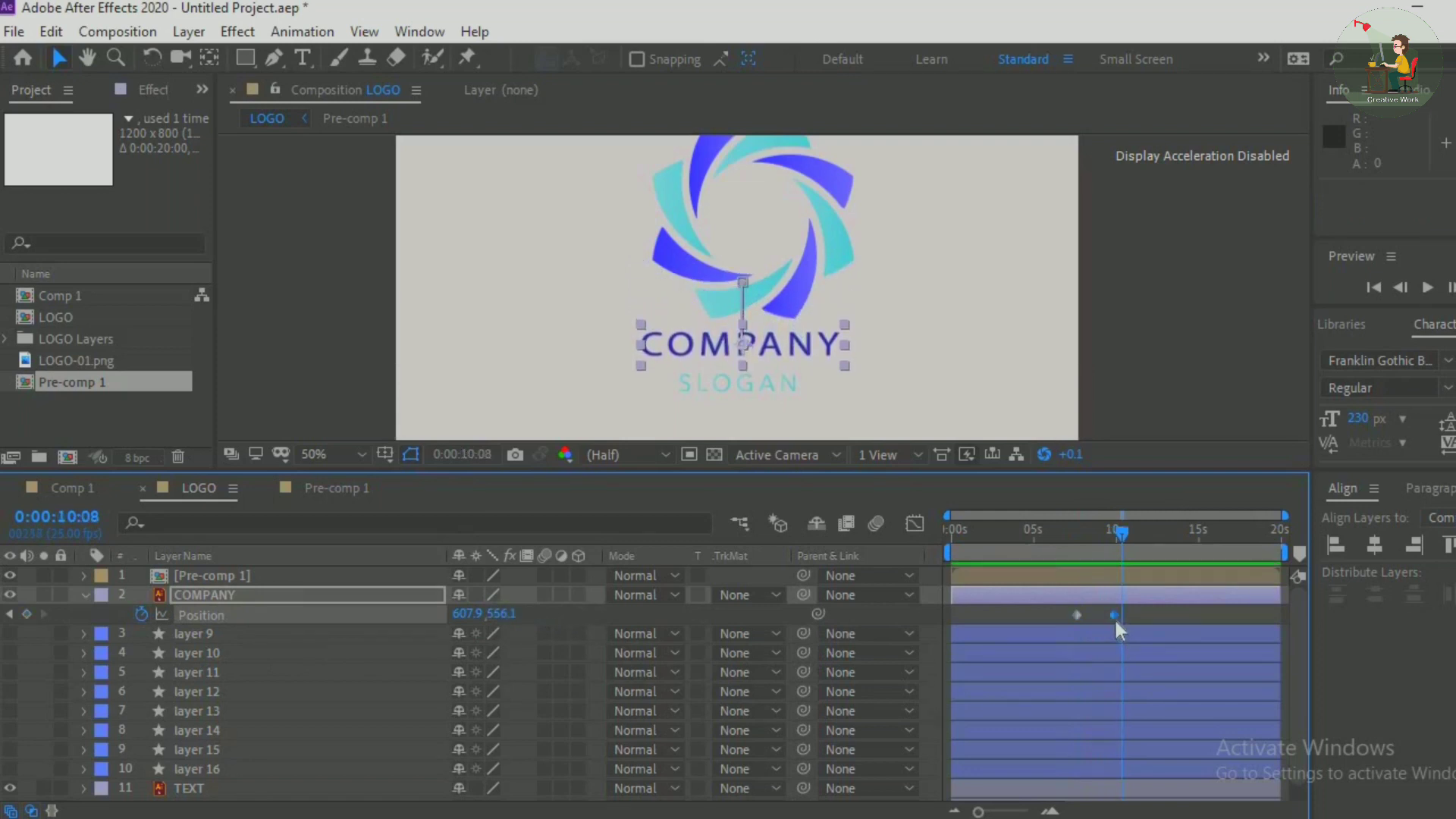
left_click_drag(1114, 616, 1101, 615)
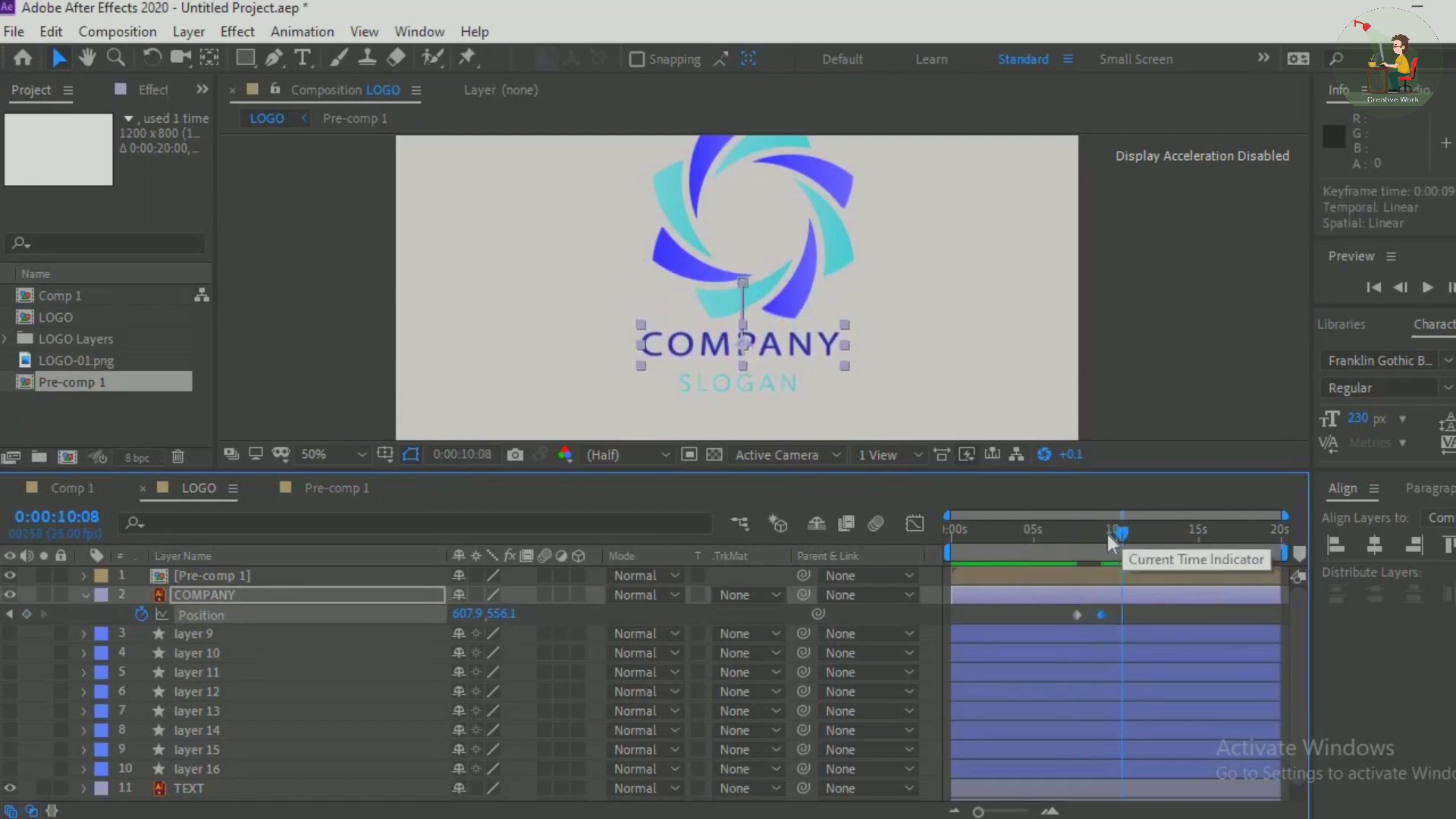
mouse_move(1108, 534)
left_mouse_down()
mouse_move(1077, 543)
mouse_move(1108, 552)
left_mouse_up()
left_click(84, 595)
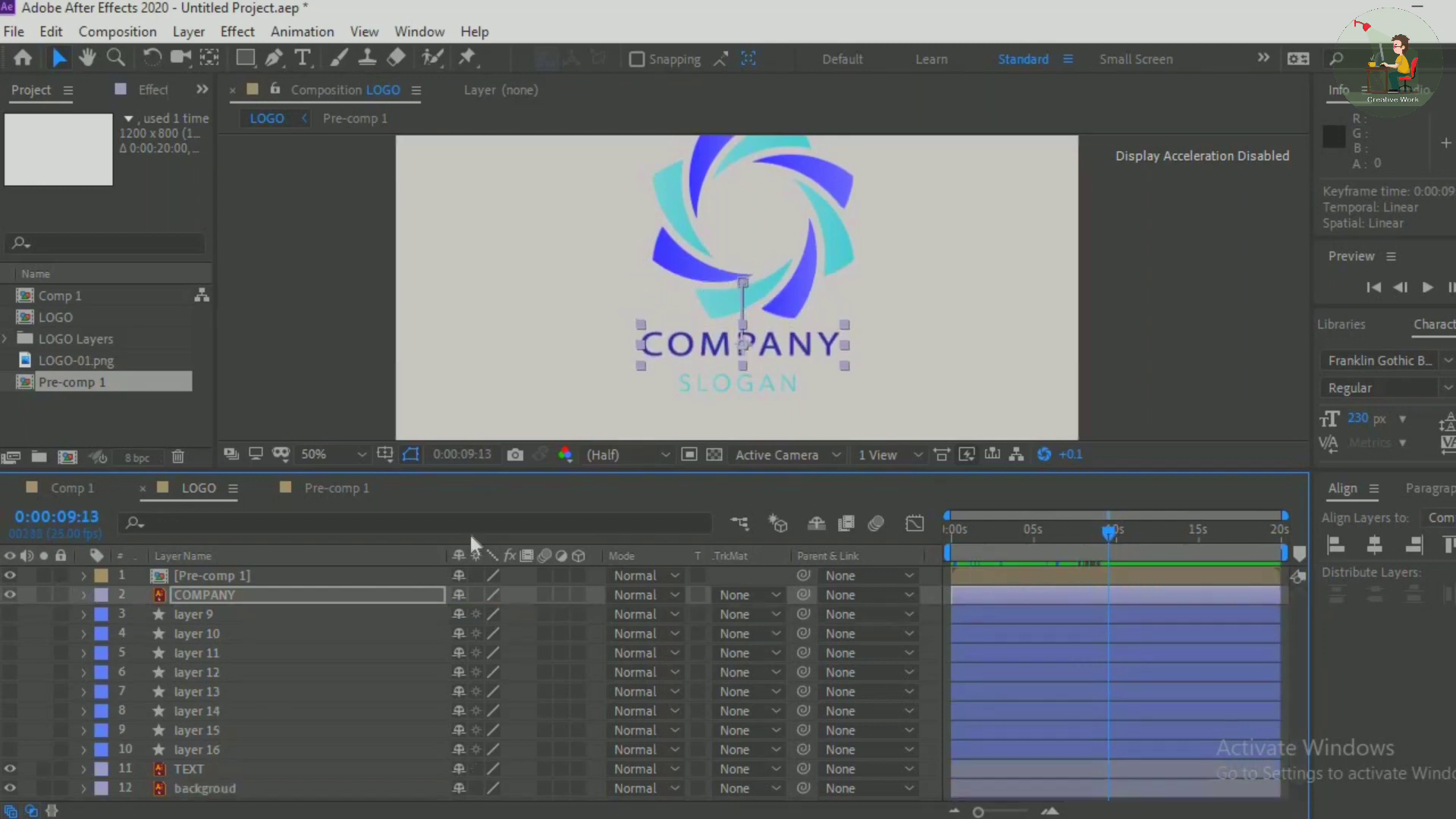
Draw a filled rectangle shape that fully covers the COMPANY text at its resting position and collapse the new layer
left_click_drag(1092, 471, 1089, 422)
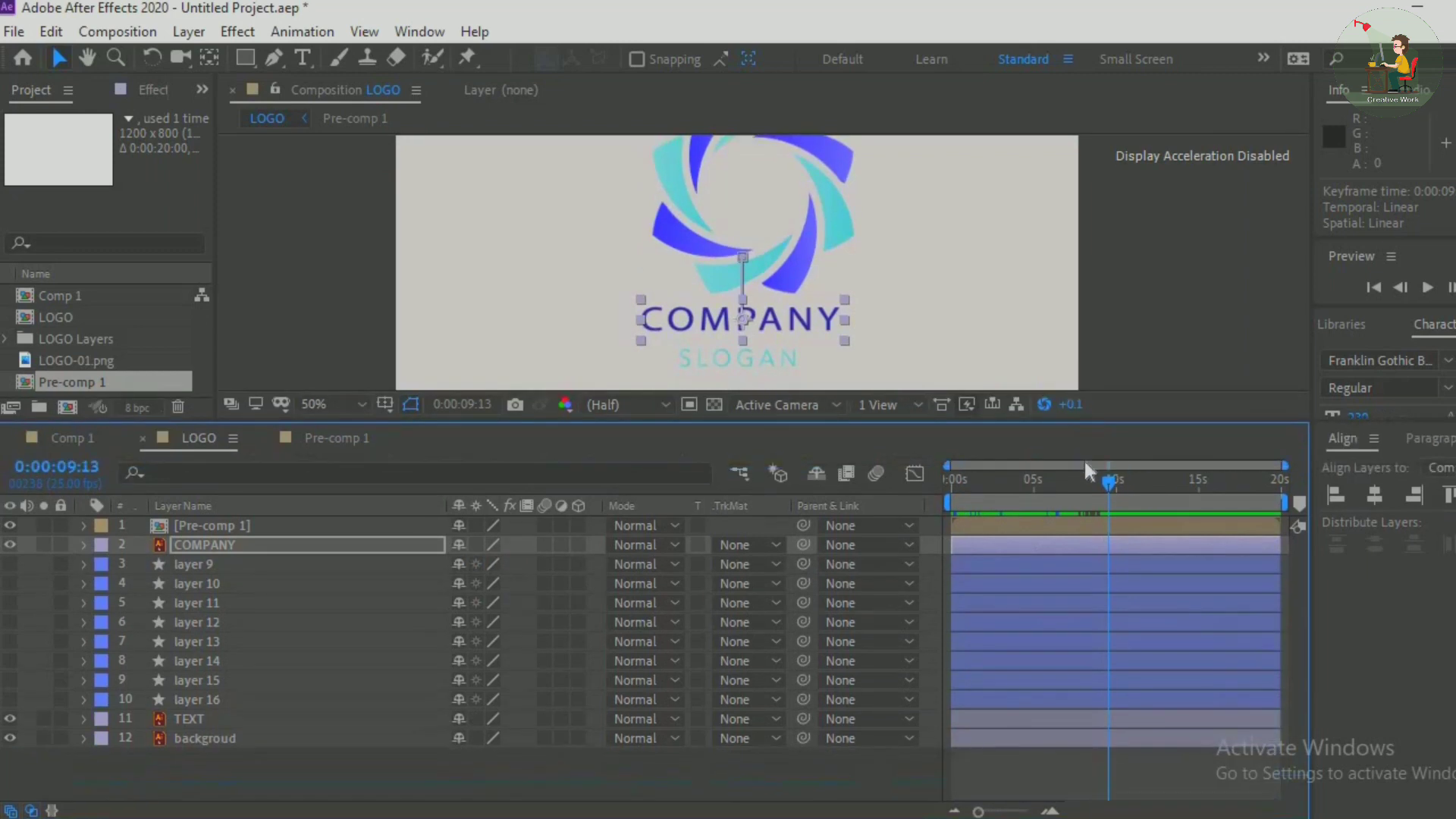
left_click(887, 773)
left_click(245, 57)
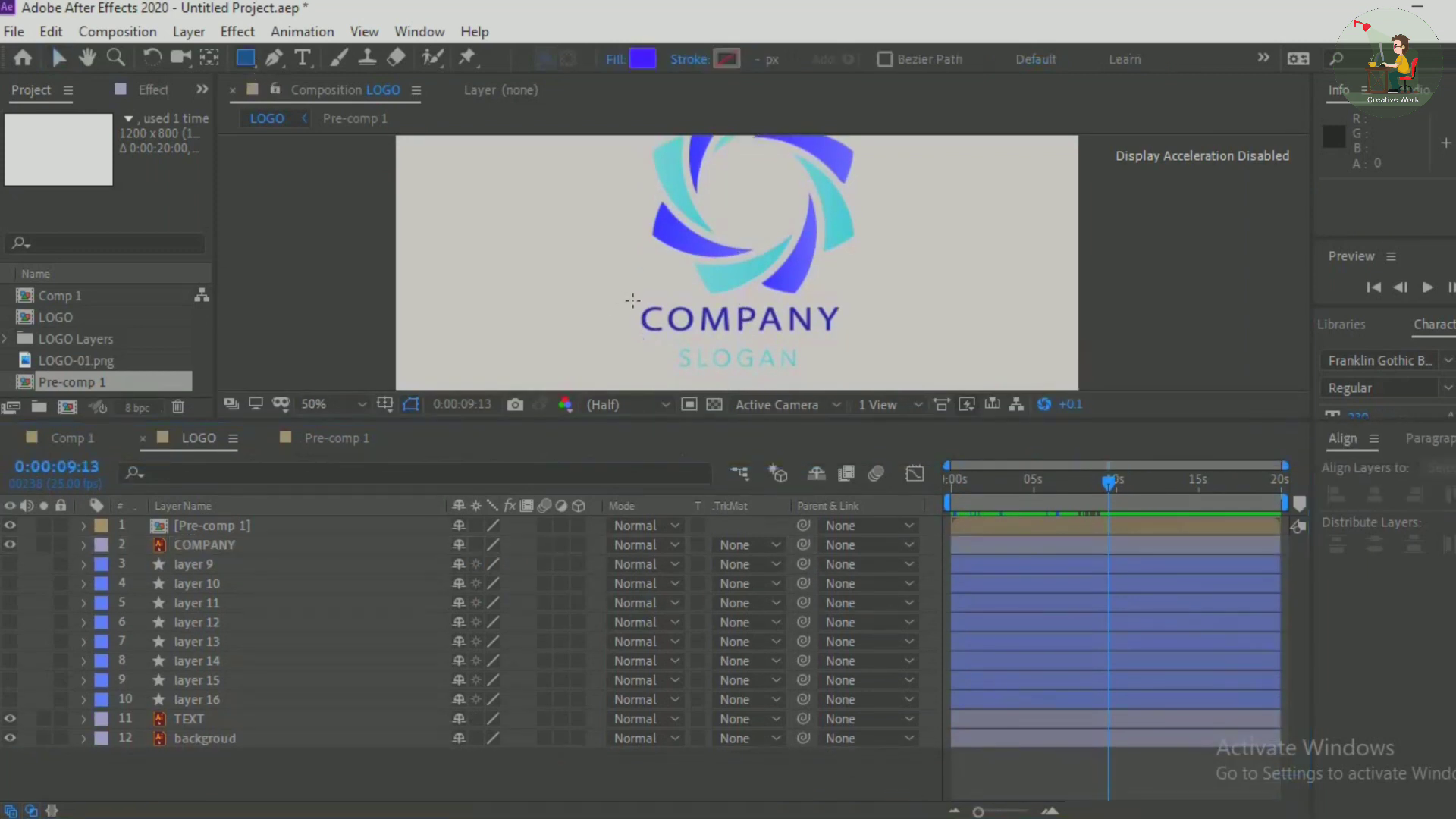
left_click_drag(633, 300, 854, 347)
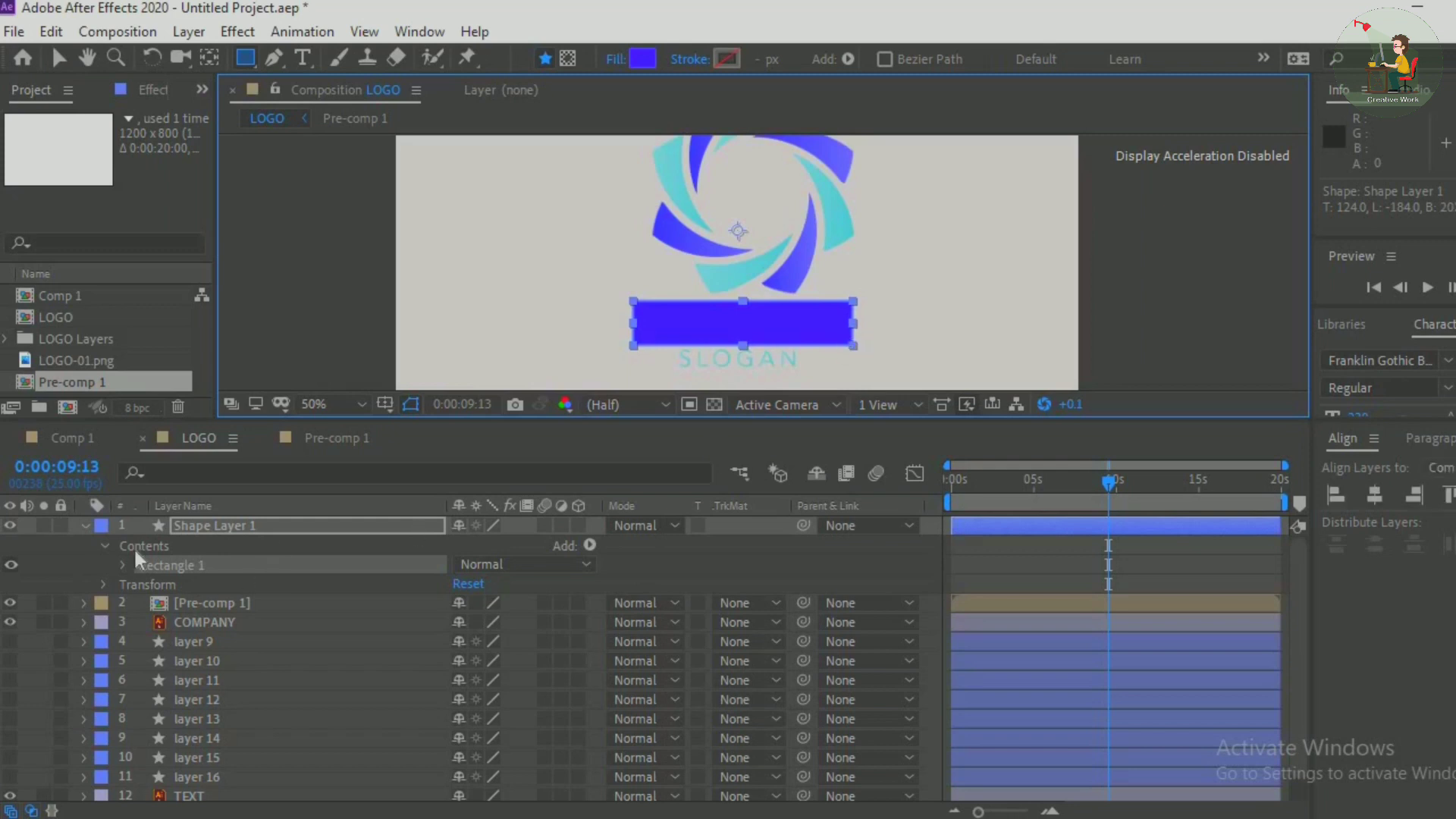
left_click(84, 526)
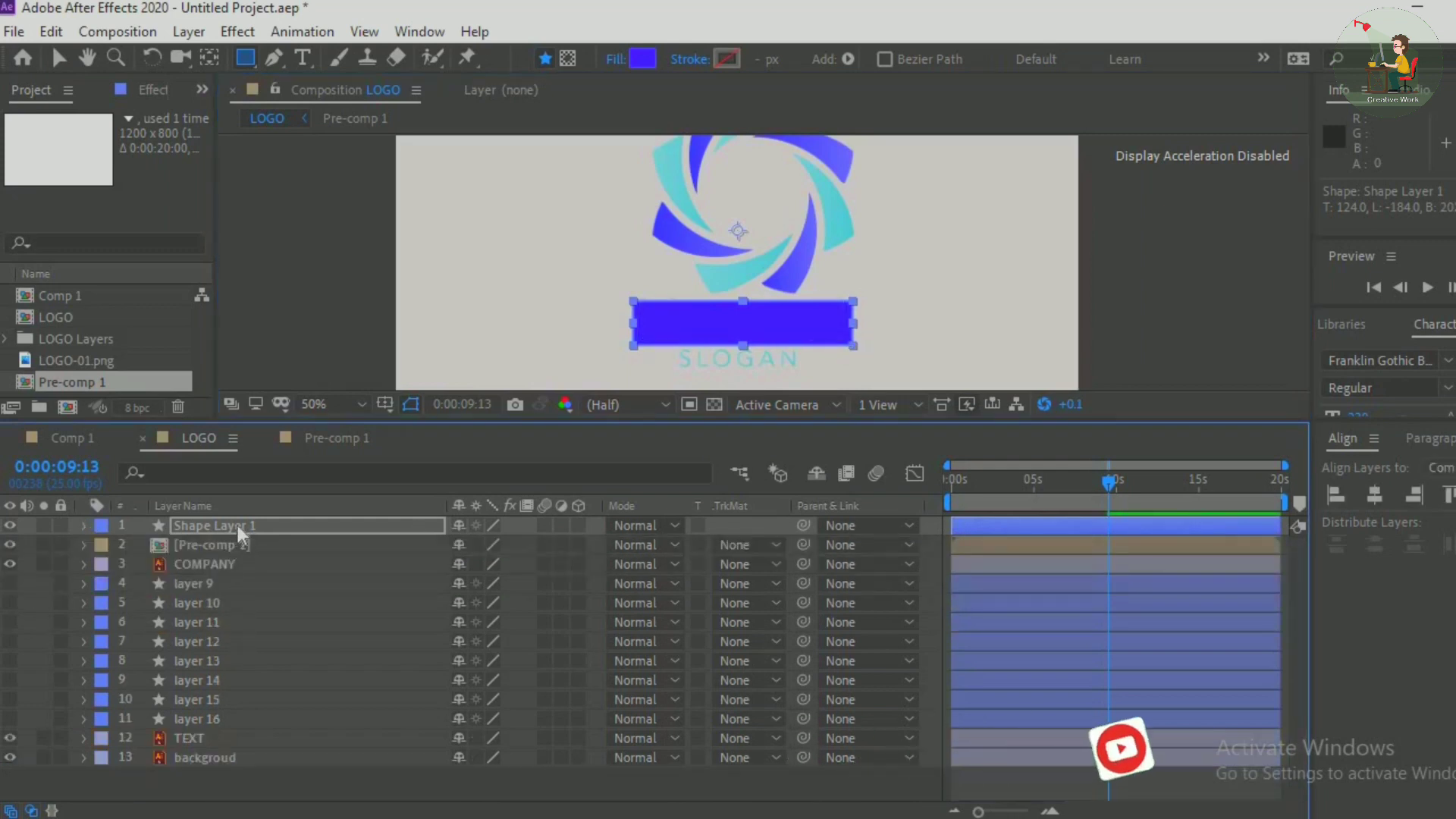
Place Shape Layer 1 directly above COMPANY, set COMPANY's track matte to Alpha Matte "Shape Layer 1", and preview the text reveal
left_click_drag(238, 525, 235, 551)
left_click(748, 566)
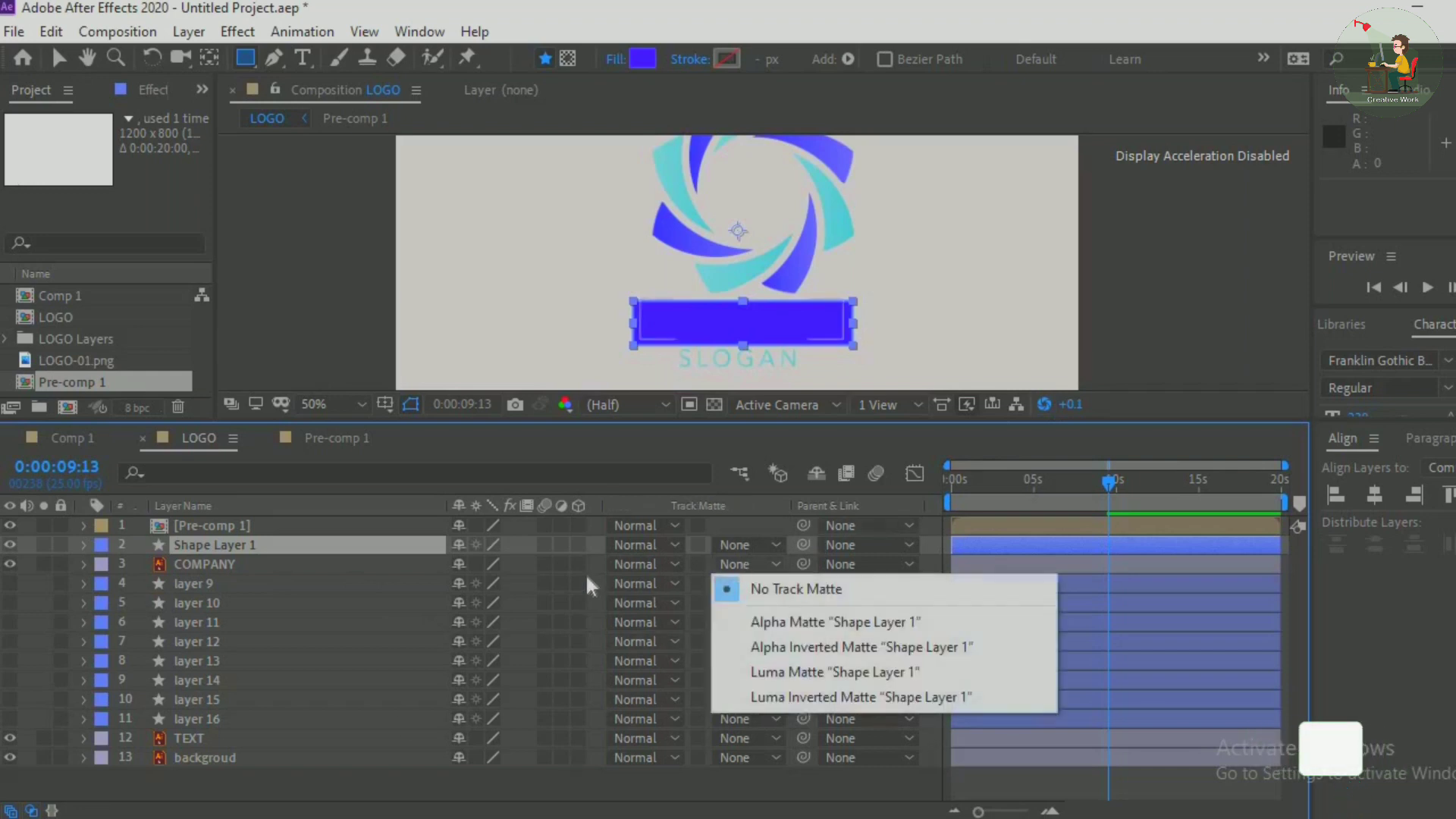
left_click(283, 566)
left_click(725, 566)
left_click(822, 622)
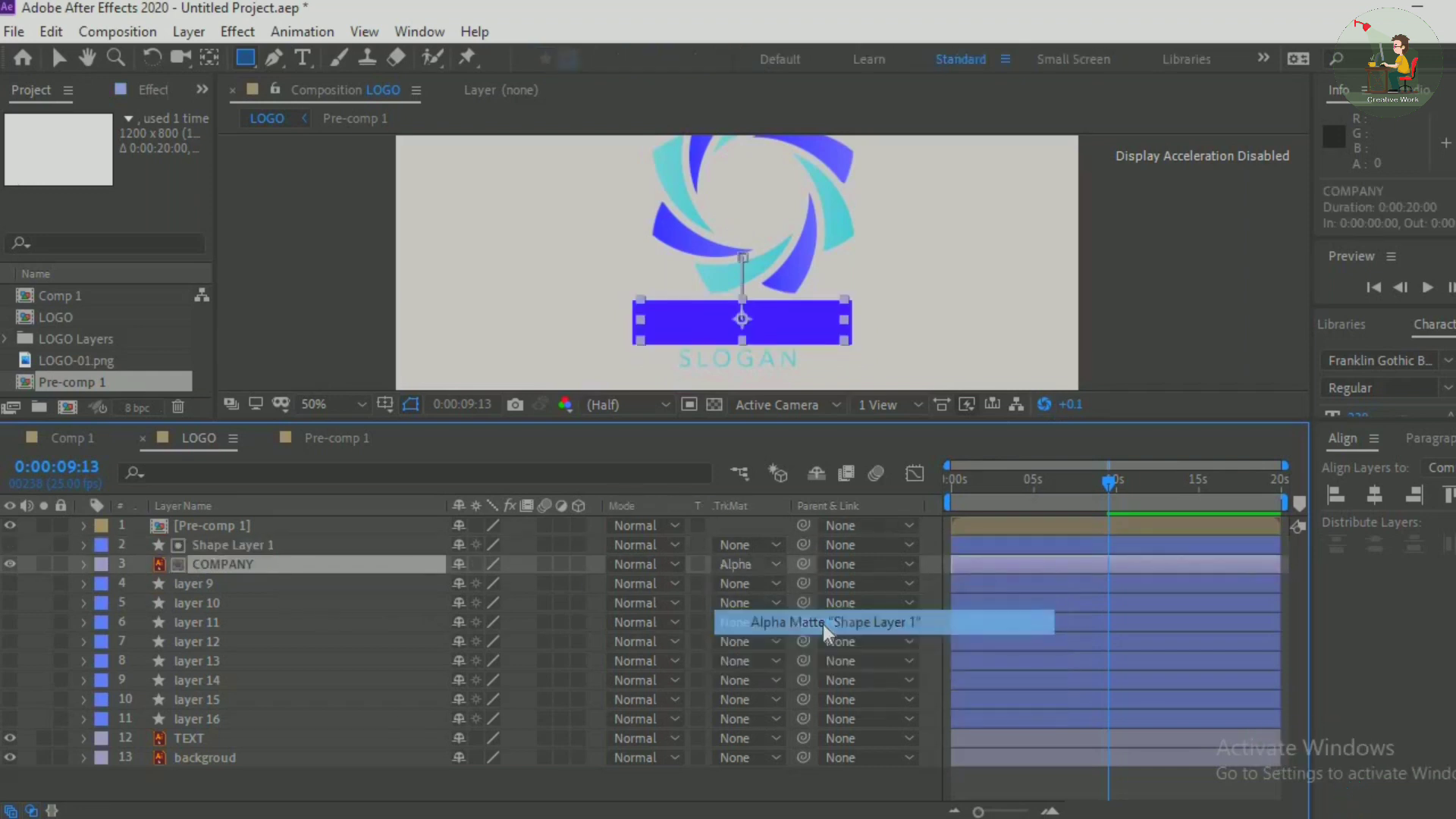
left_click_drag(1112, 485, 1068, 489)
key("space")
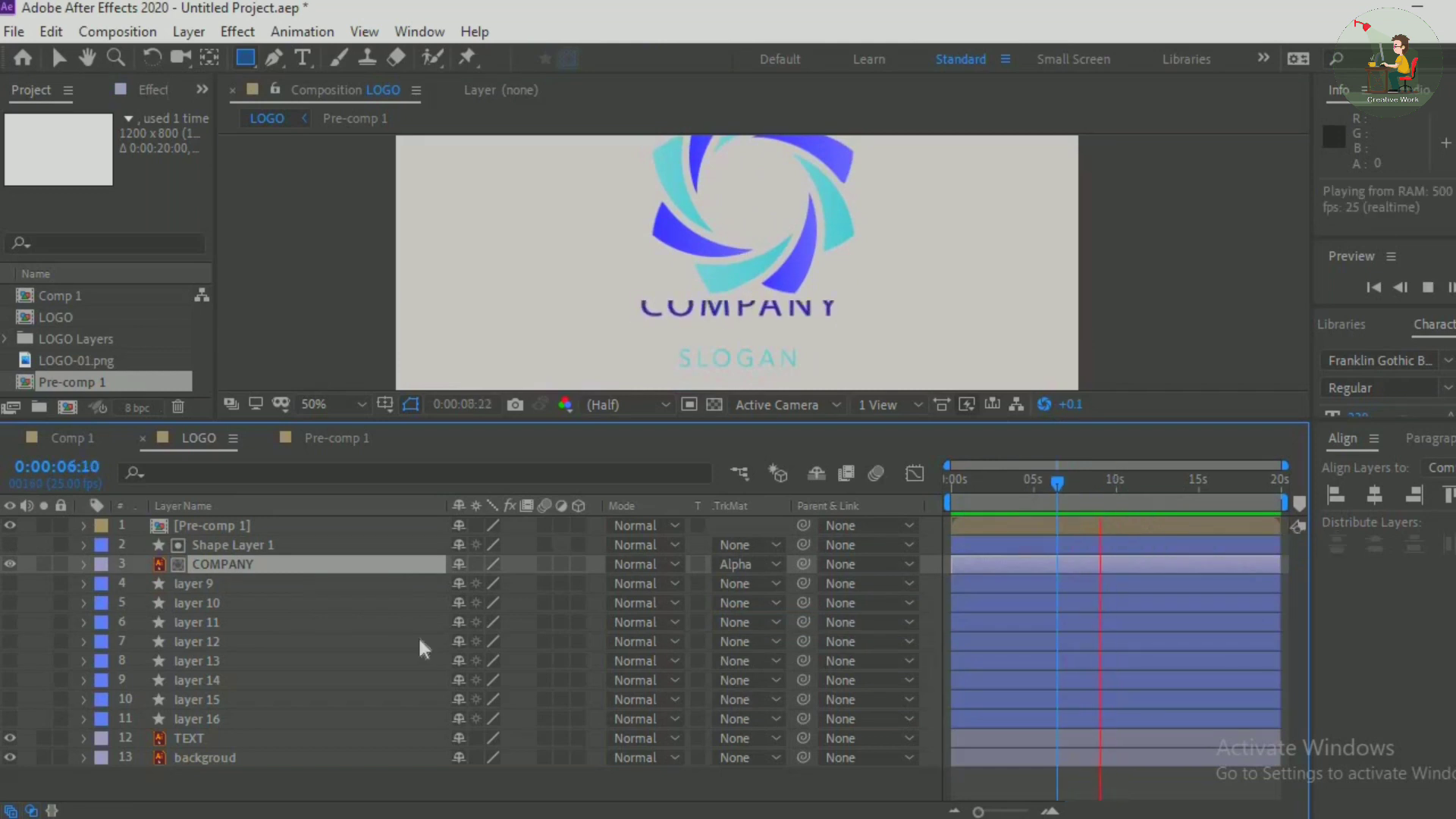
key("space")
Move COMPANY's Position keyframes earlier and closer together, with the second one at 0:00:08:12
left_click(195, 547)
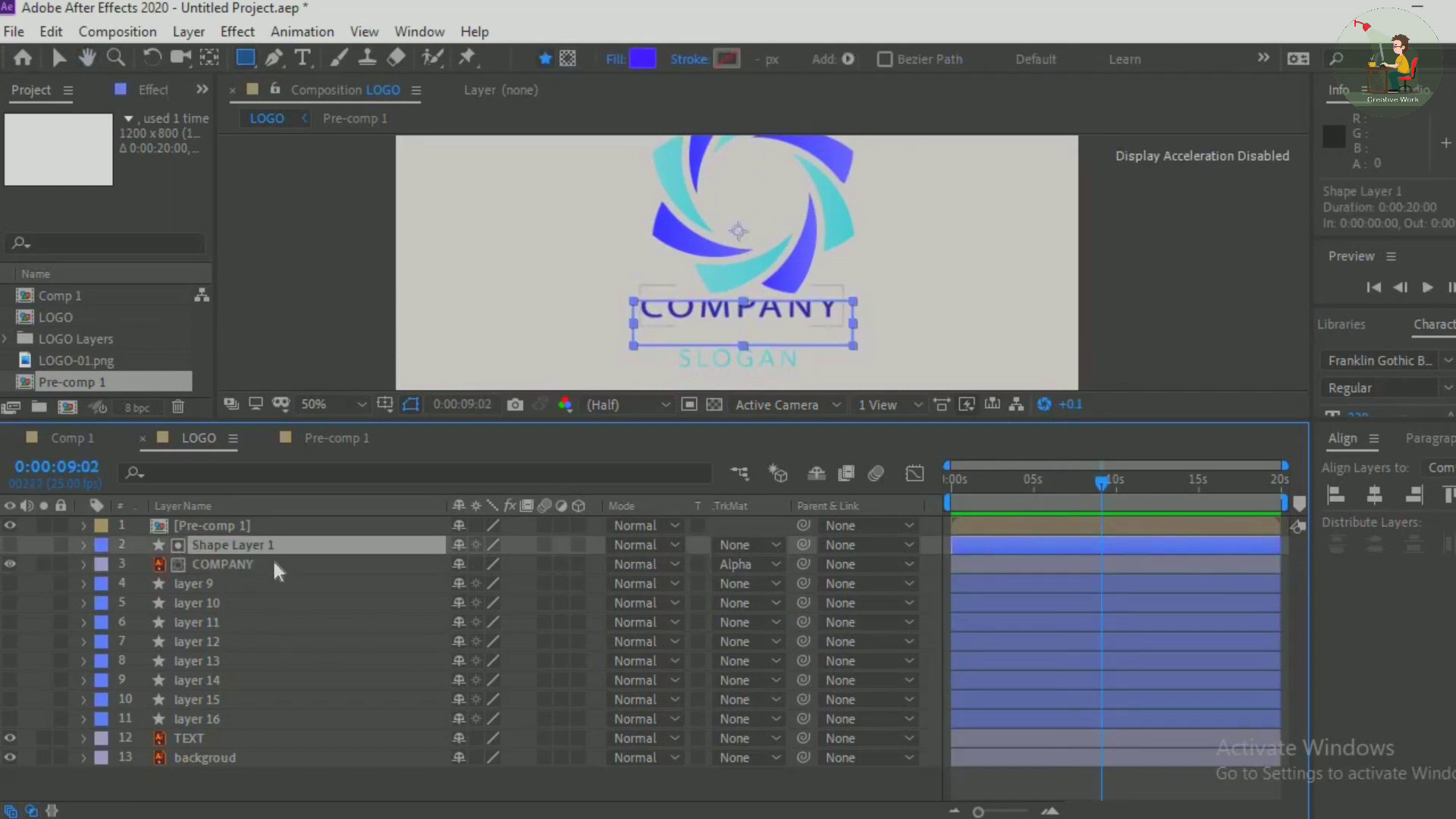
left_click(272, 563)
key("p")
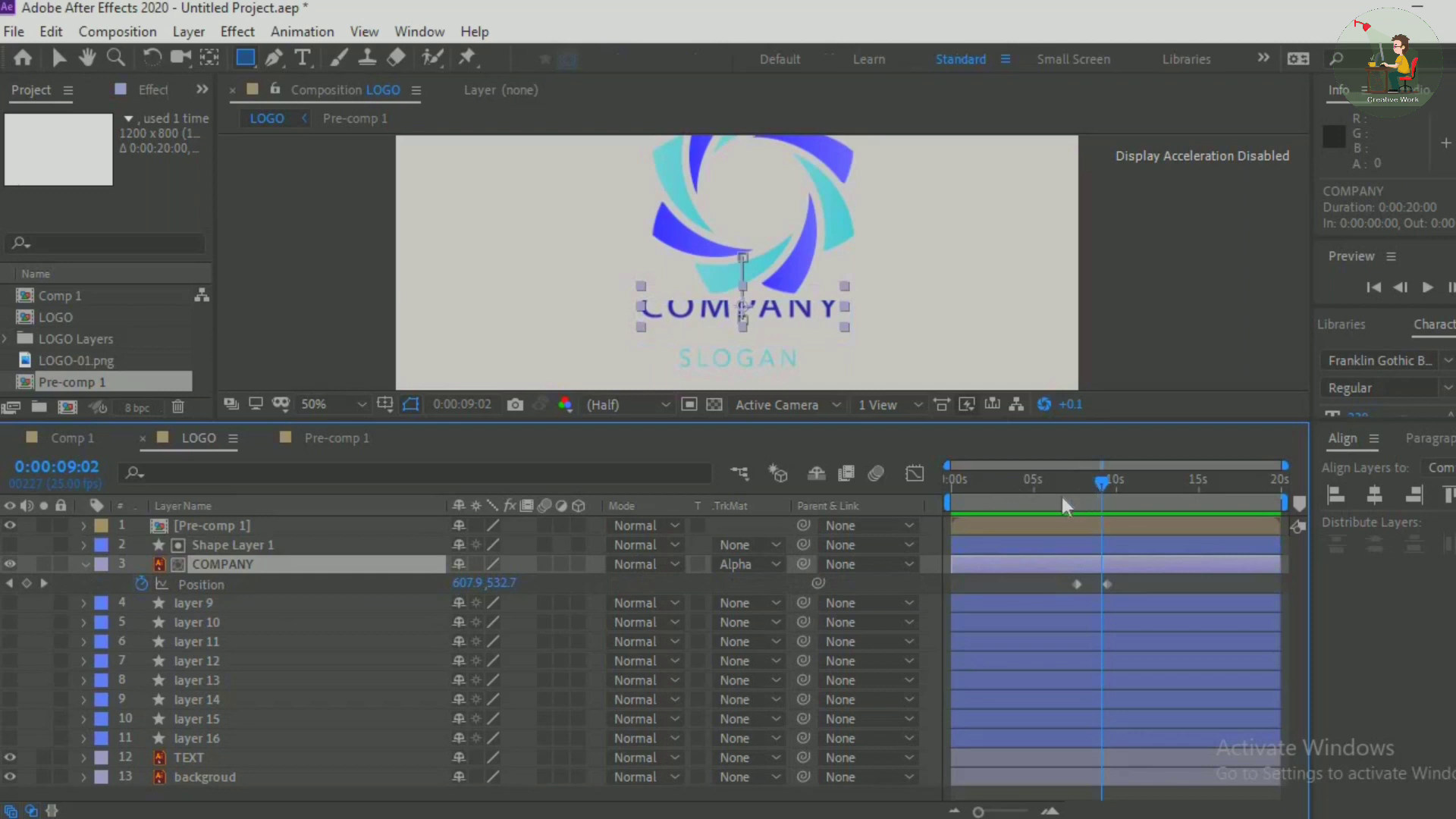
key("j")
left_click_drag(1109, 584, 1084, 590)
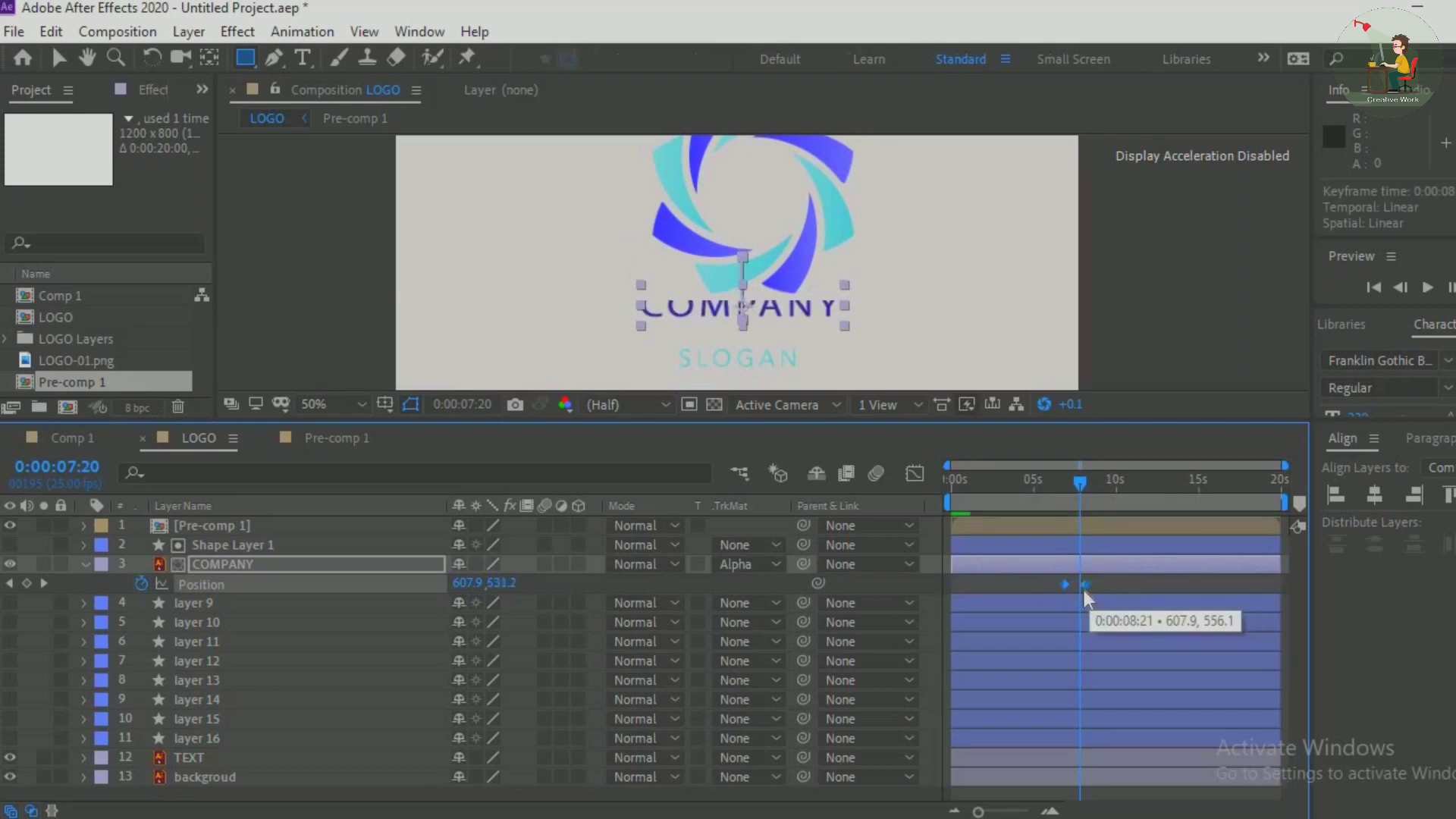
key("ctrl+z")
key("ctrl+z")
Apply Easy Ease to both of COMPANY's Position keyframes
right_click(1091, 586)
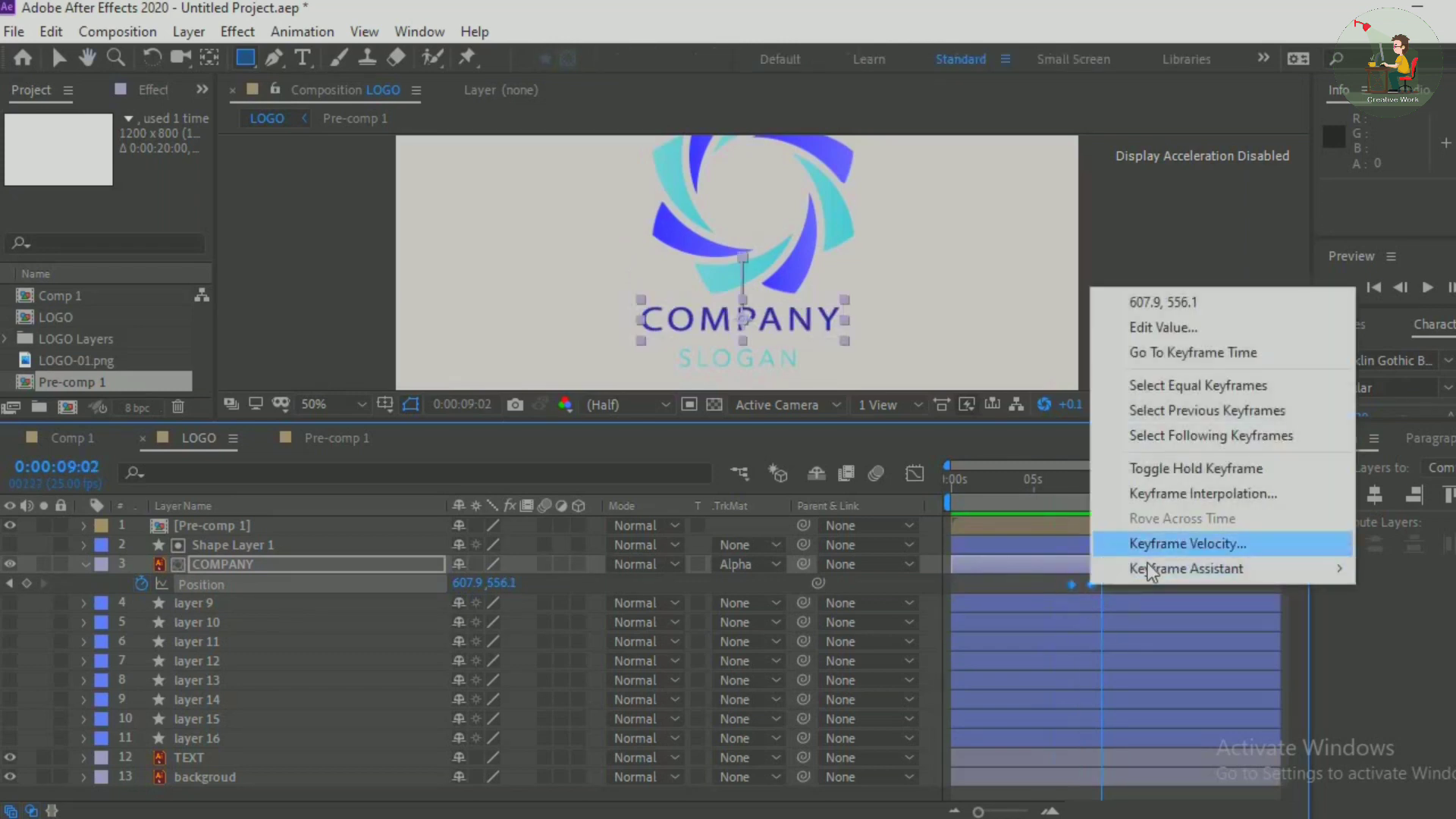
mouse_move(1214, 569)
left_click(829, 645)
left_click(1107, 481)
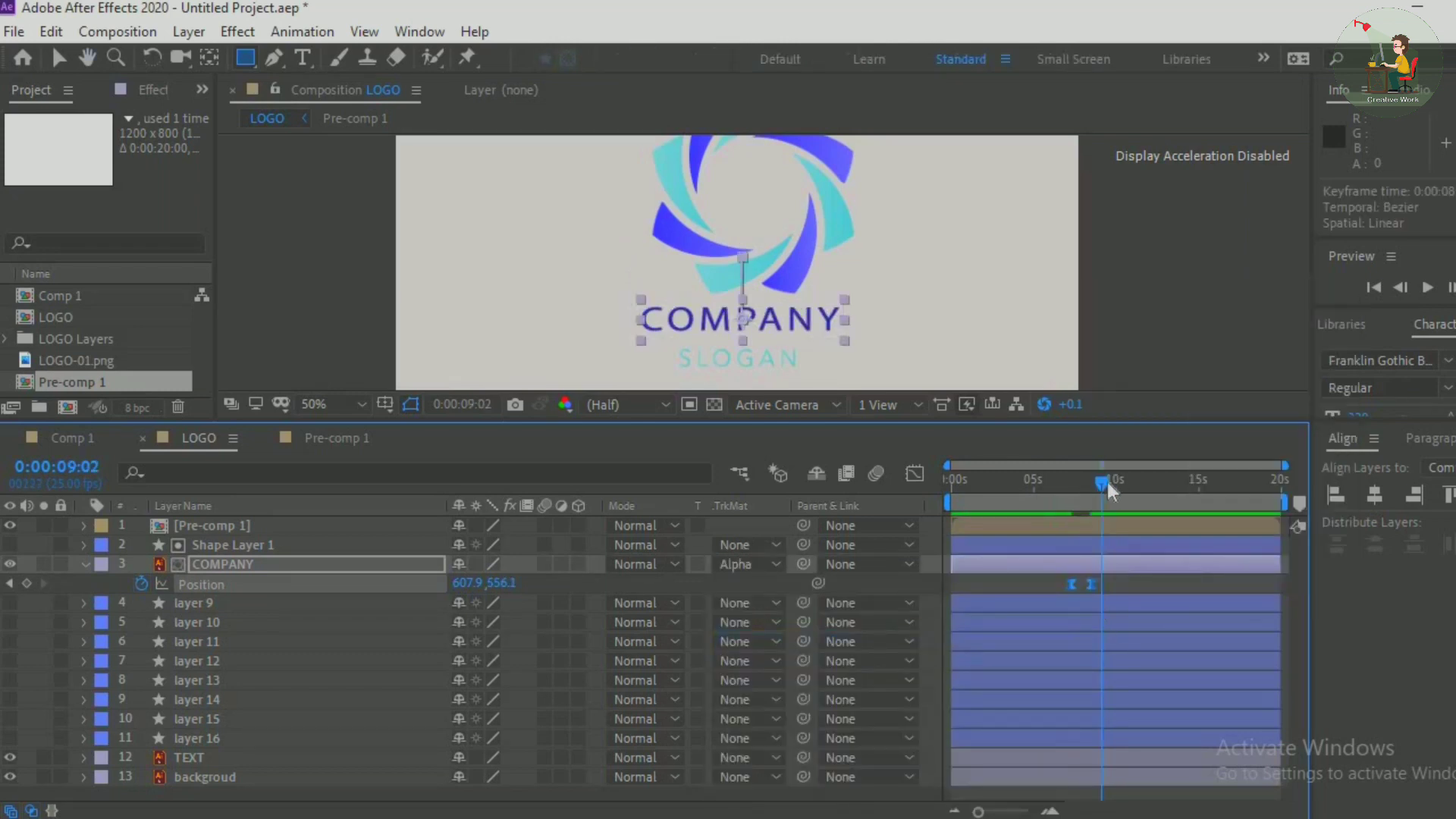
Set the incoming velocity influence of COMPANY's second Position keyframe to 90%, preview the motion, and collapse the layer
left_click(914, 473)
double_click(1091, 749)
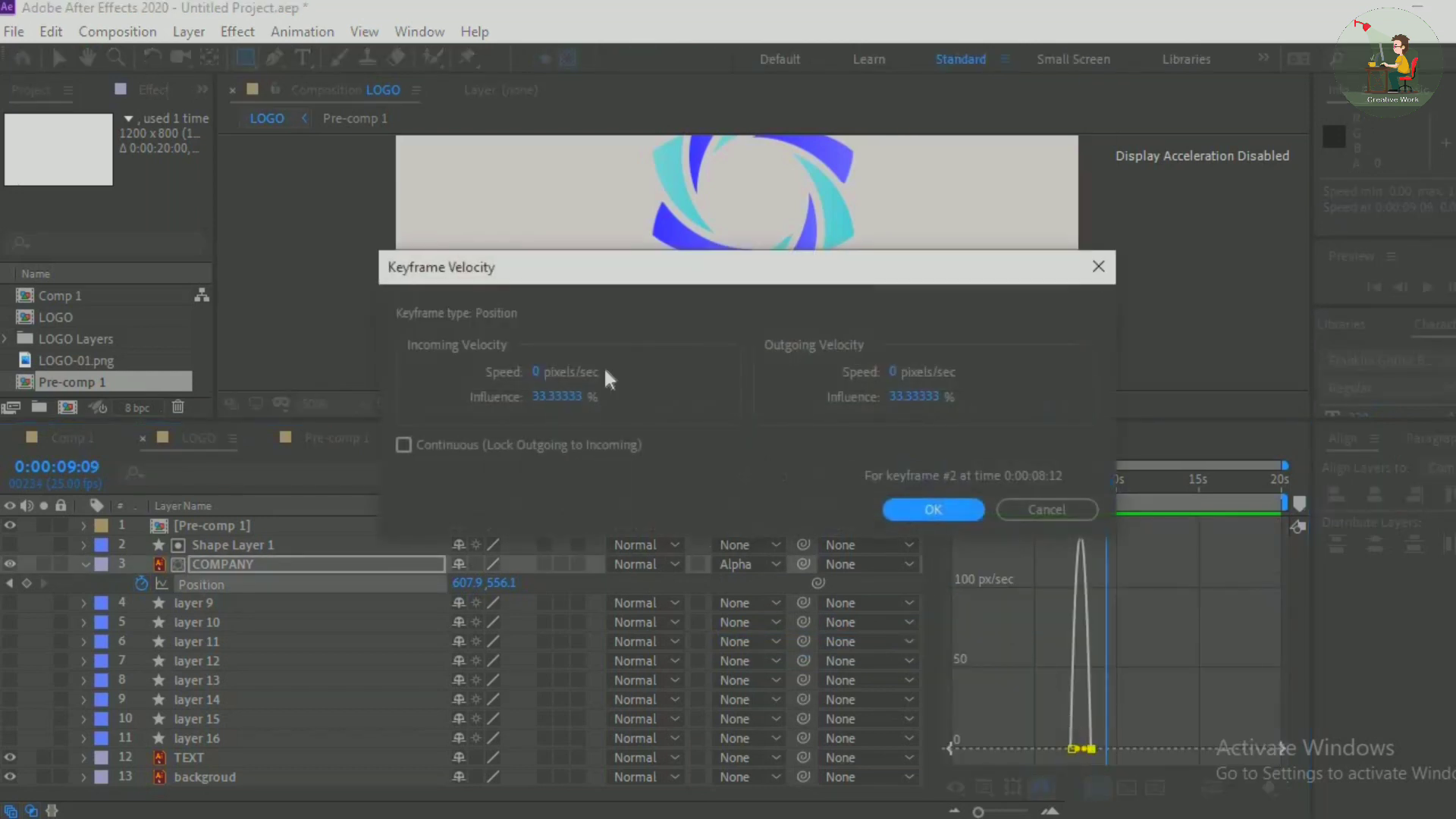
left_click(561, 397)
key("BackSpace")
type("90")
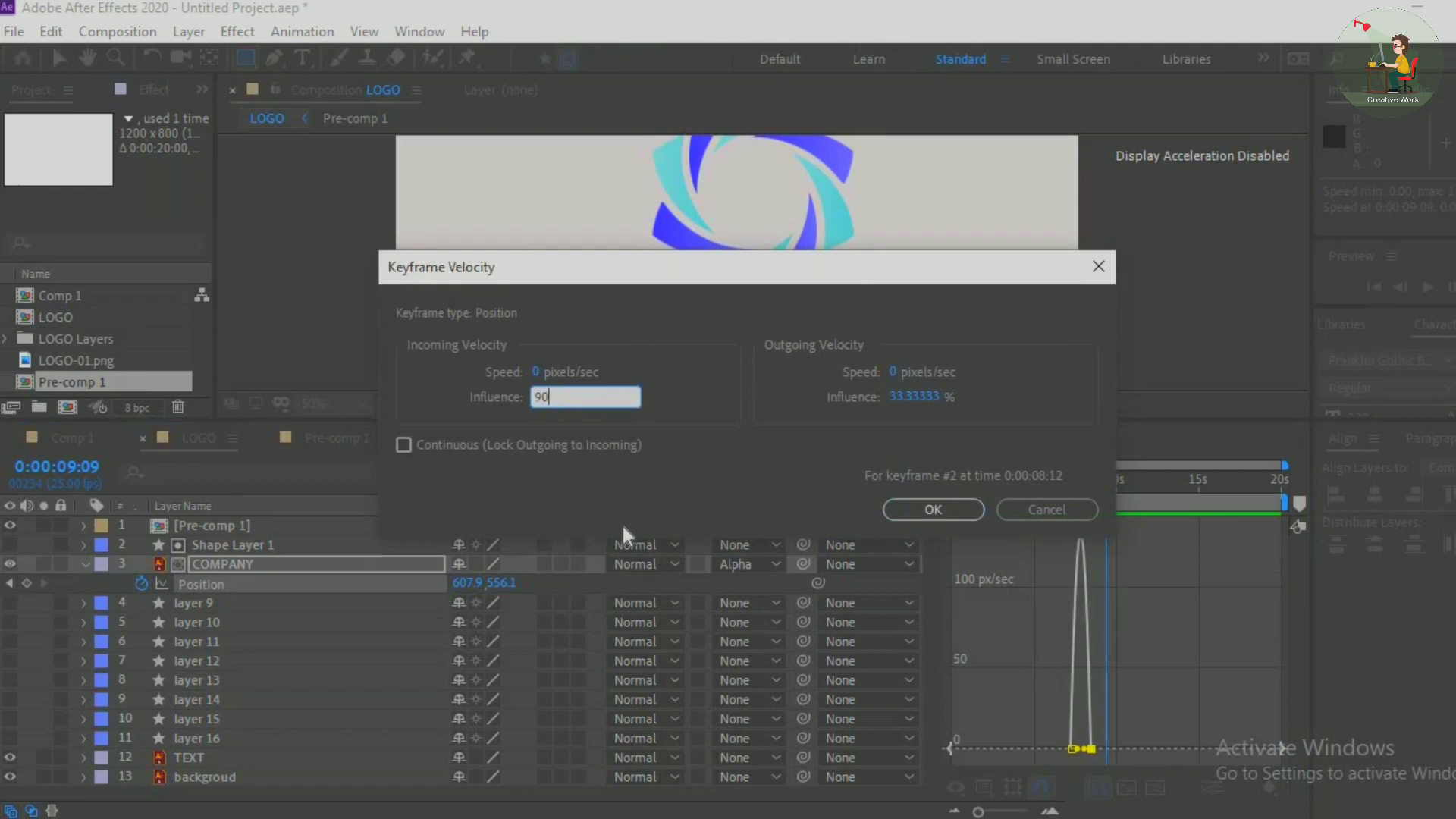
left_click(933, 509)
key("space")
key("shift+F3")
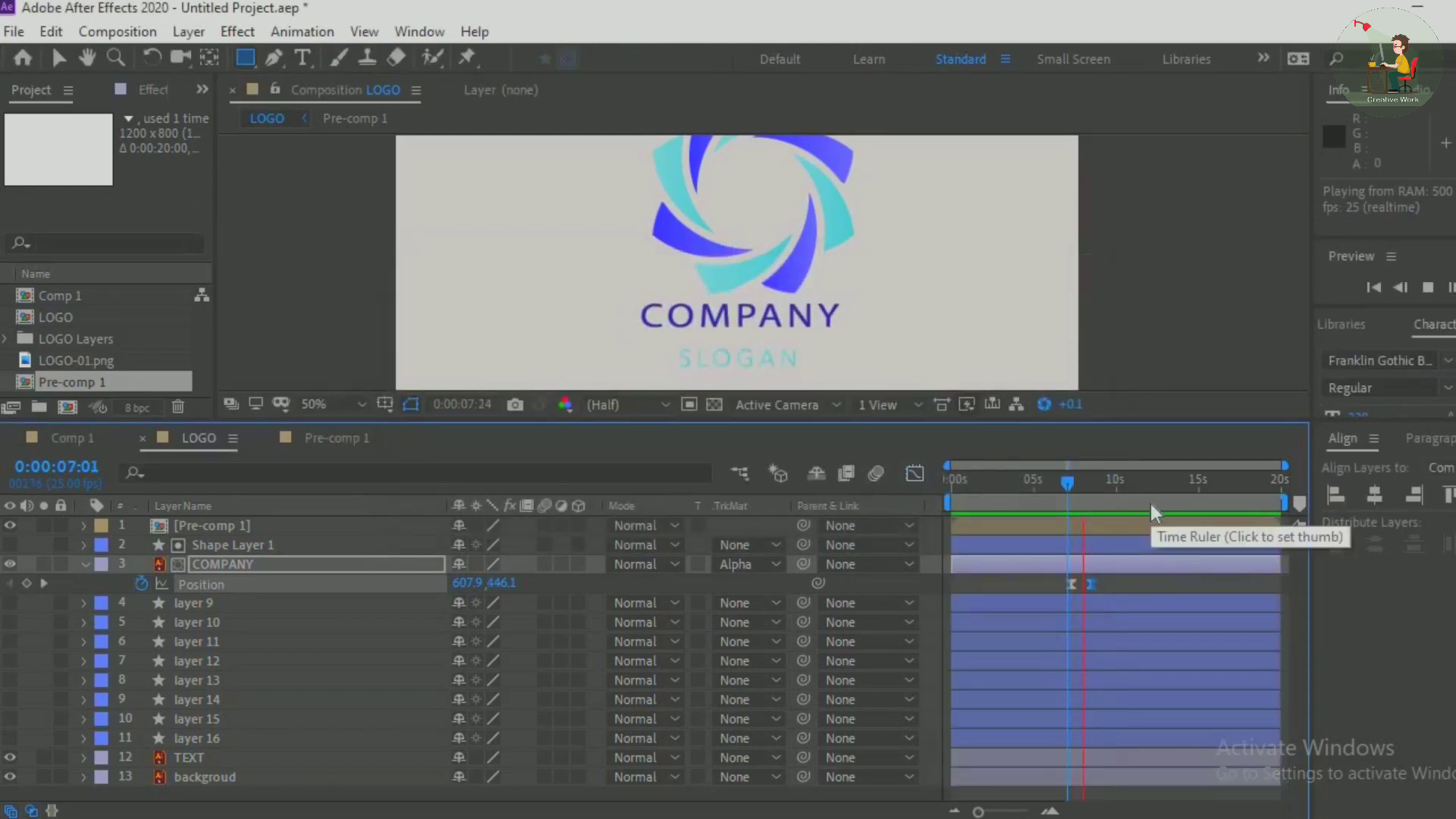
key("space")
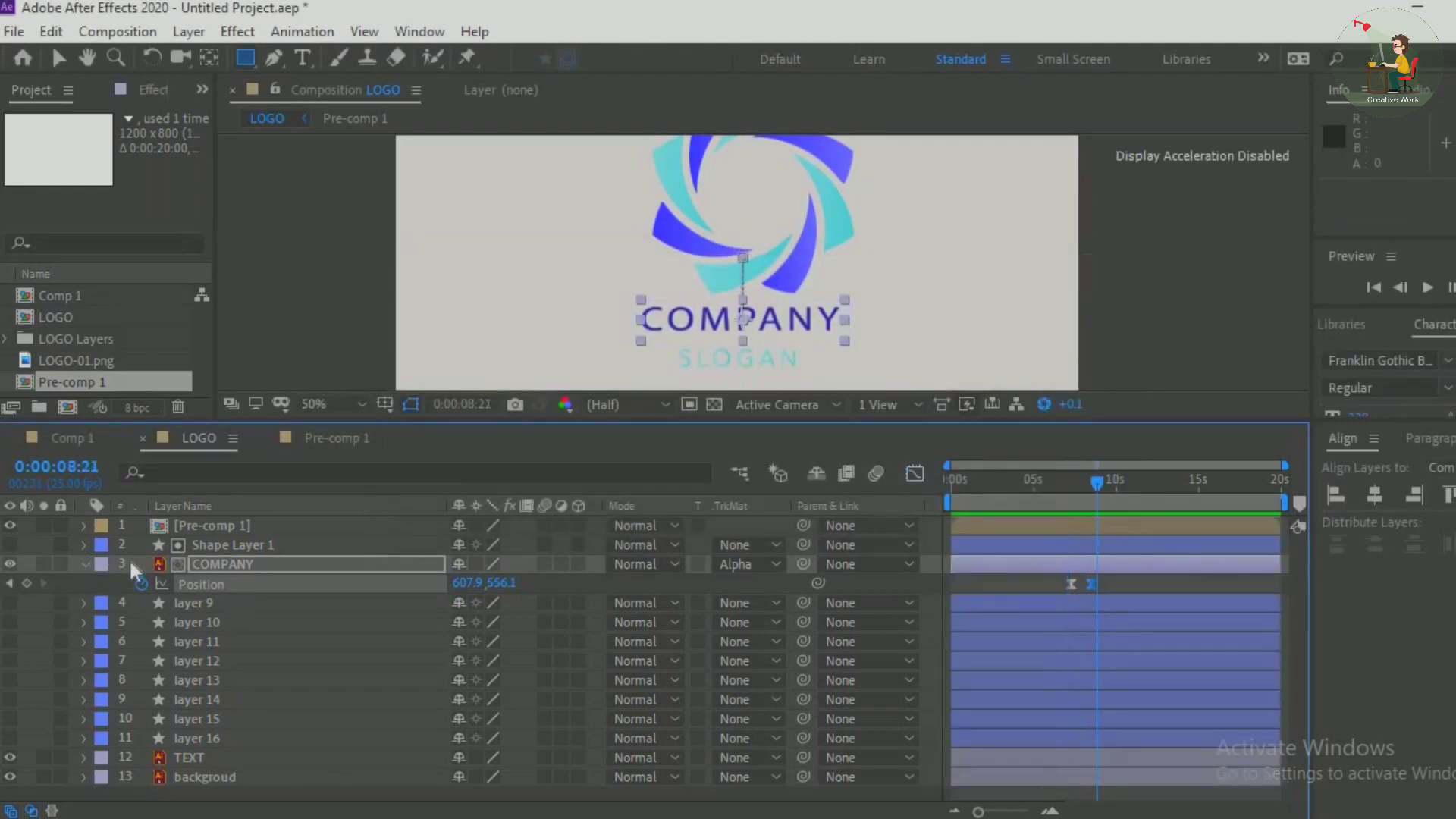
left_click(85, 564)
Keyframe the TEXT layer's Position from 599.8, 690.7 at 0:00:08:21 to 599.8, 618.7 at 0:00:10:09
left_click(188, 738)
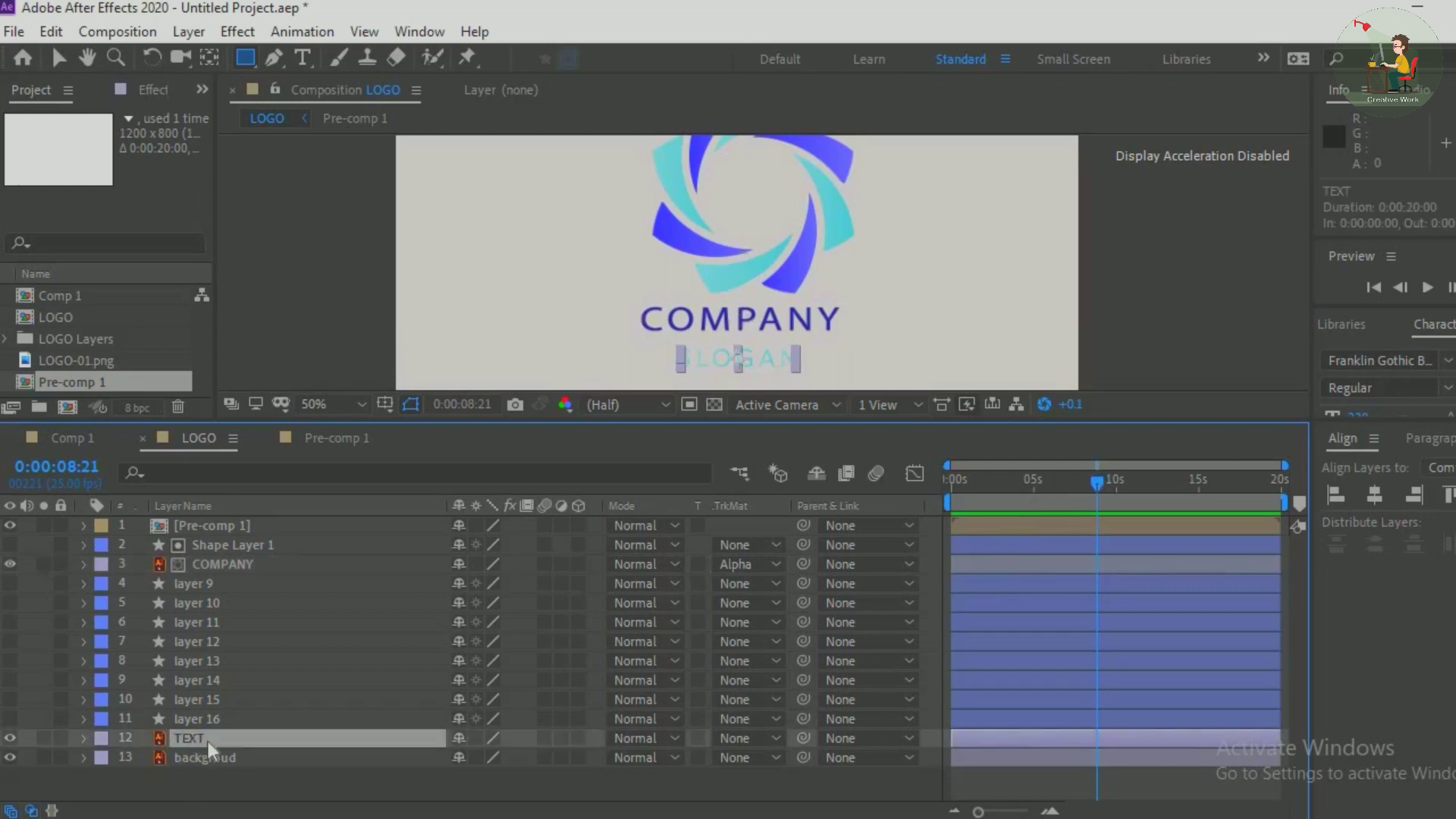
key("p")
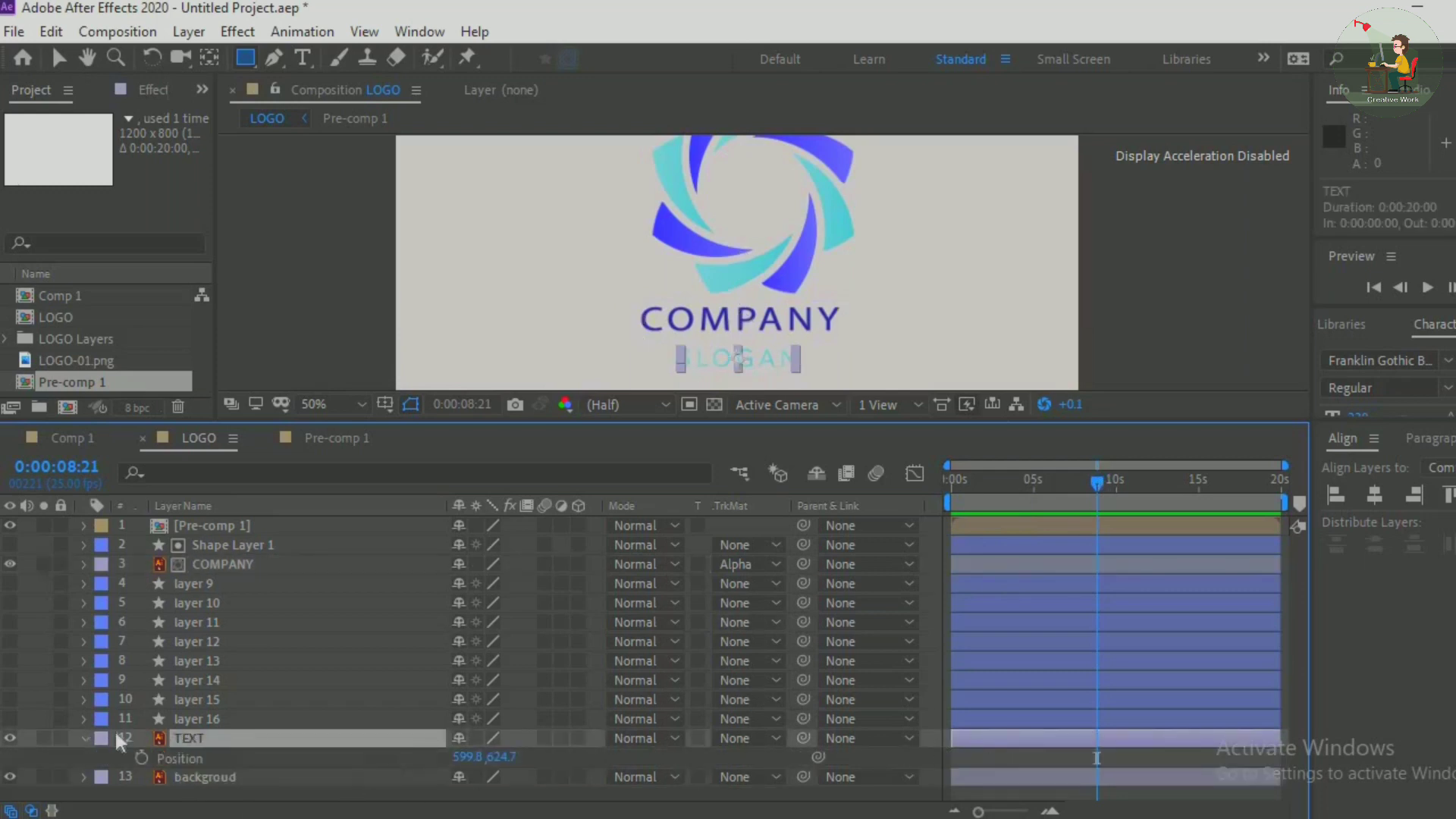
left_click(142, 757)
left_click_drag(498, 757, 581, 771)
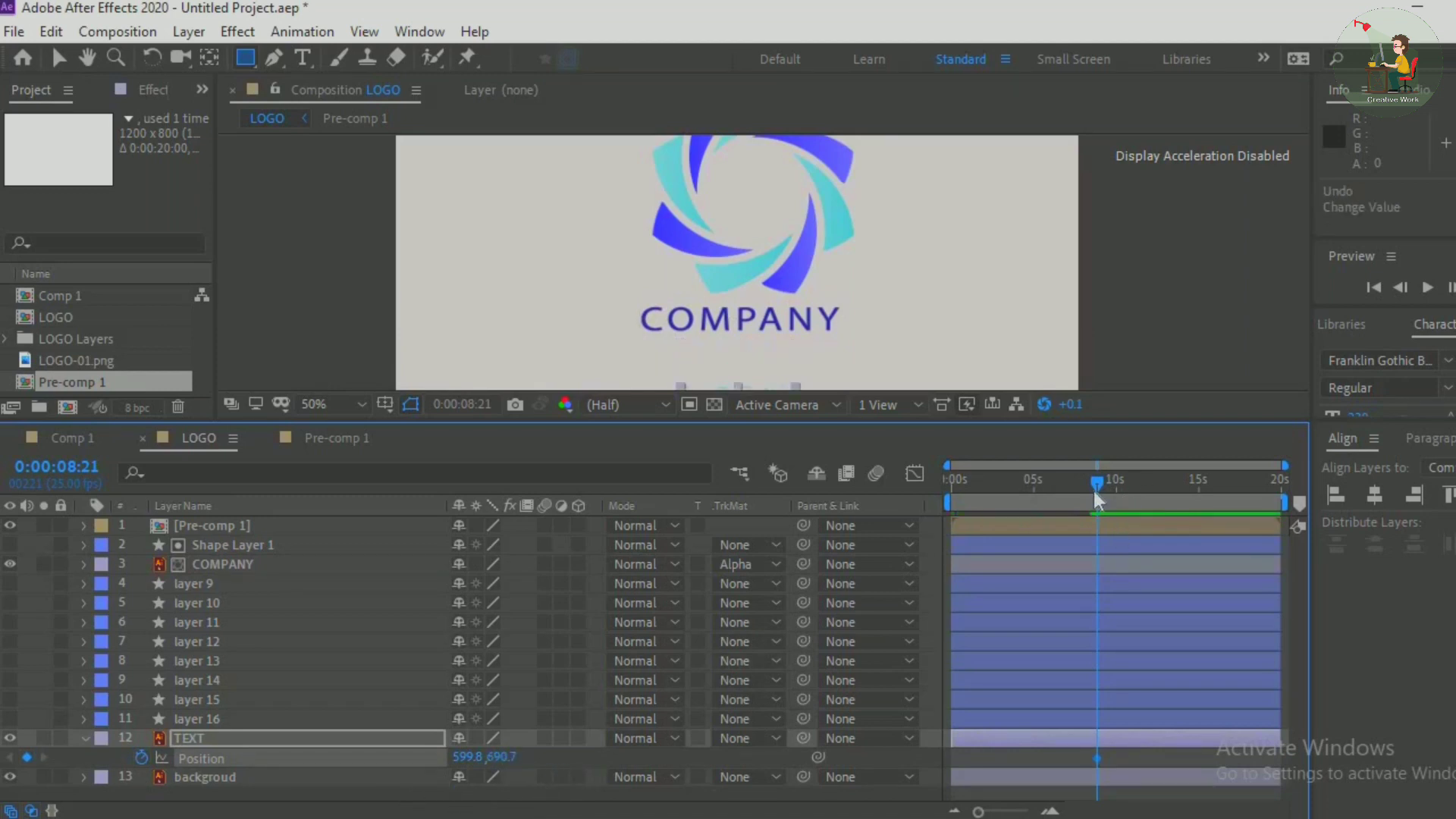
left_click_drag(494, 765, 402, 773)
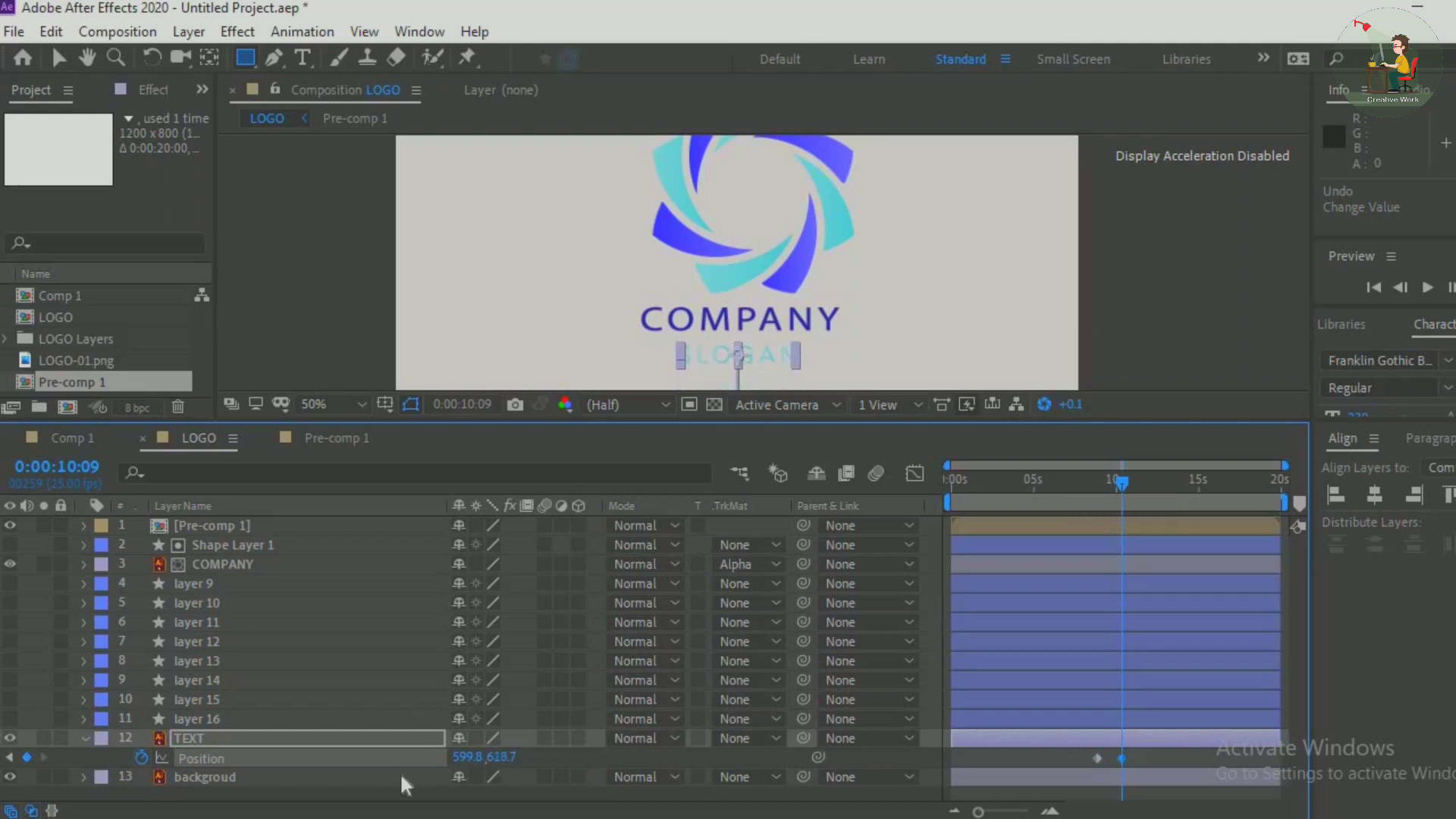
left_click(84, 740)
Draw a filled rectangle shape covering the SLOGAN text with no layer selected, and collapse the new shape layer
left_click(349, 785)
left_click(245, 59)
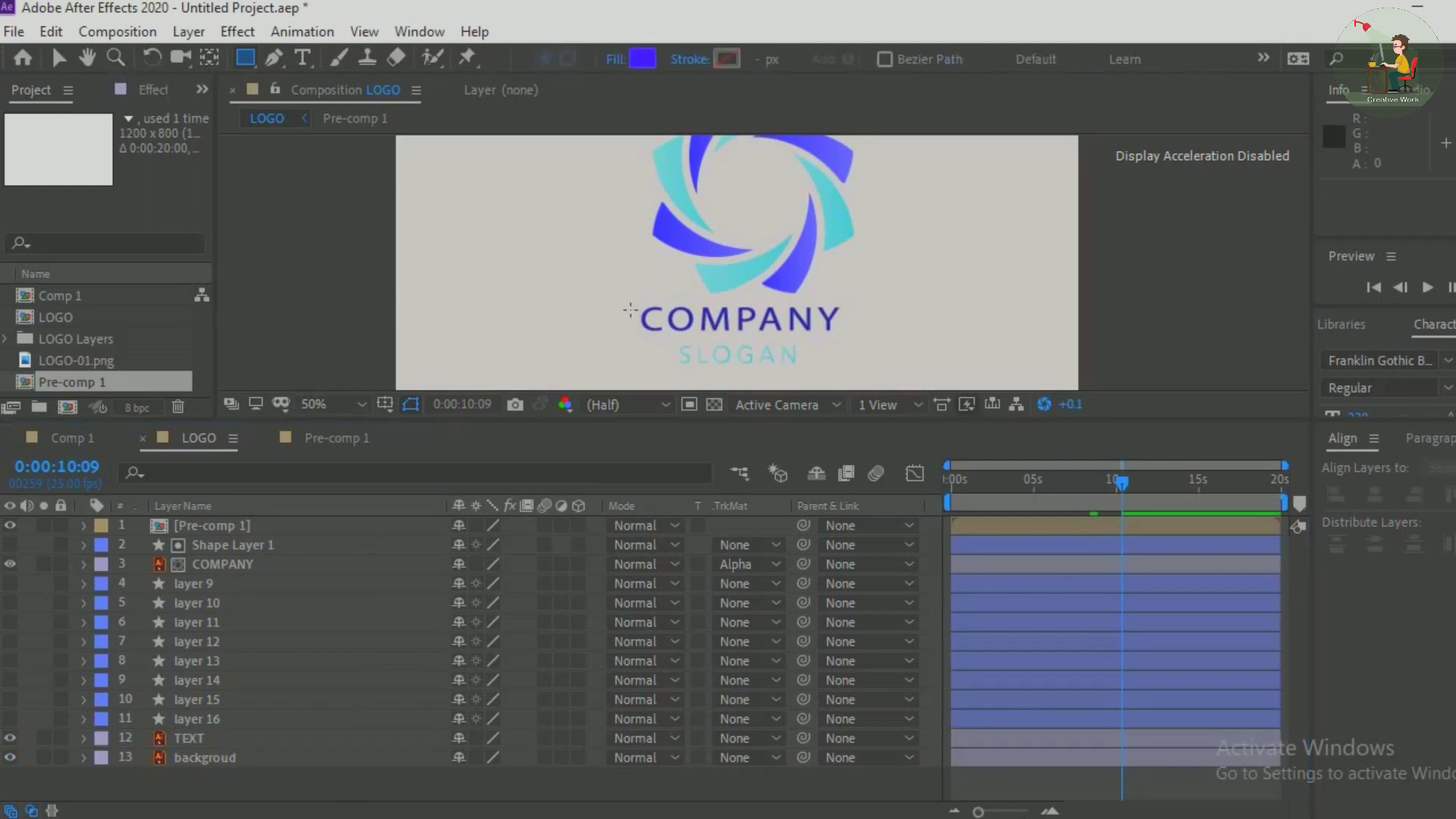
left_click_drag(666, 342, 809, 372)
left_click(85, 526)
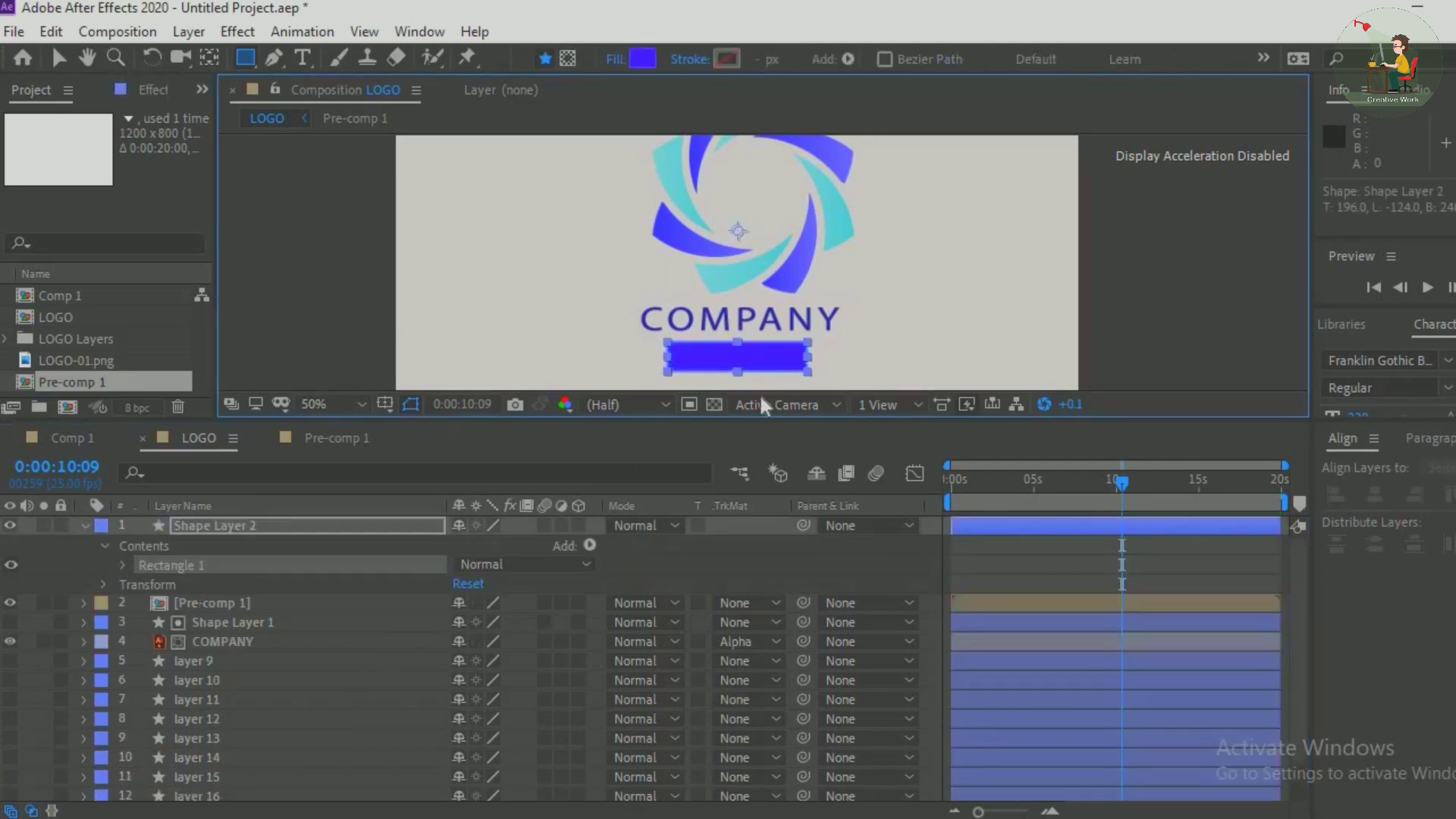
left_click(84, 525)
Place Shape Layer 2 directly above TEXT and use it as TEXT's alpha track matte
left_click_drag(170, 528, 251, 749)
left_click(412, 758)
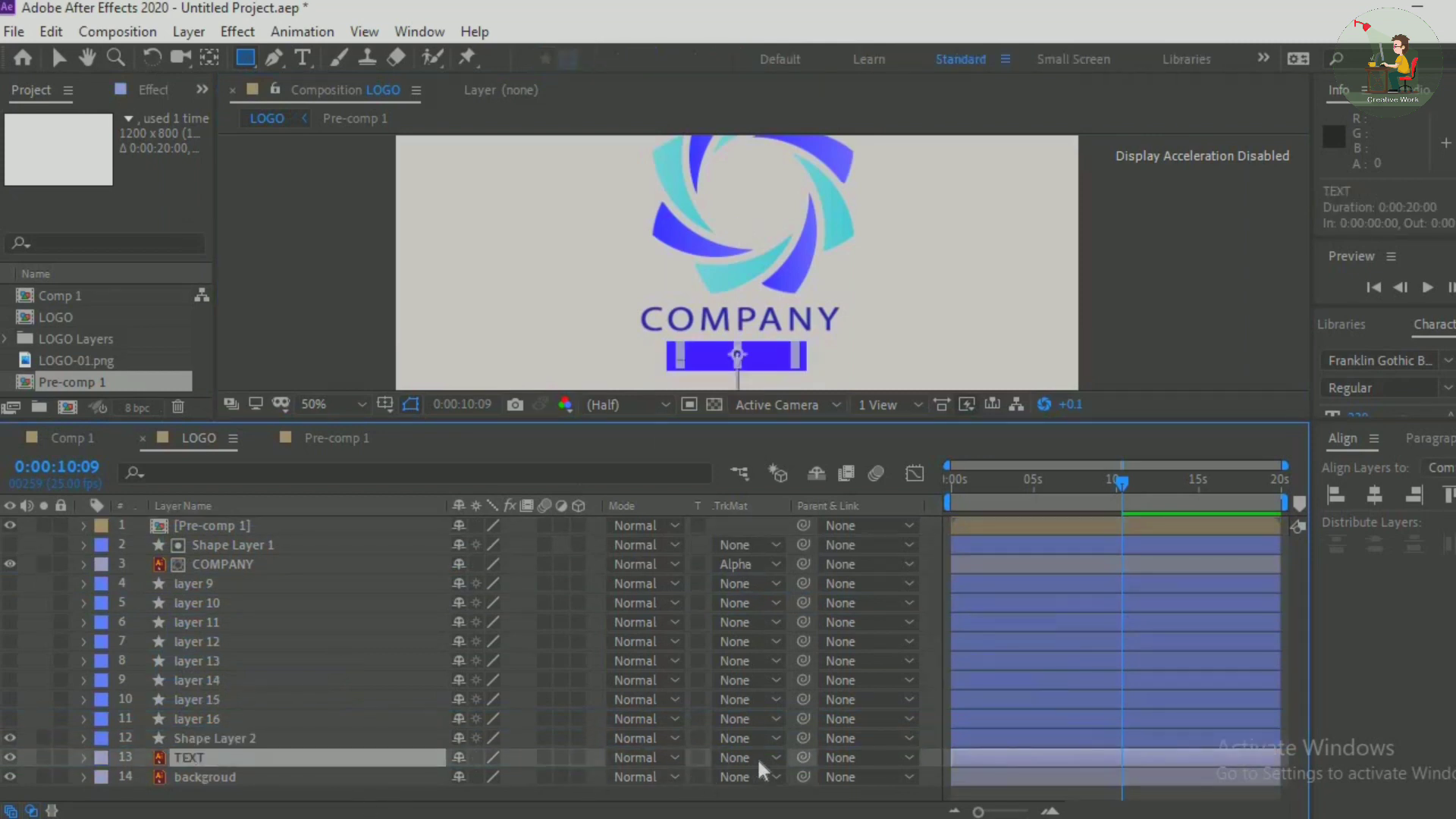
left_click(762, 757)
left_click(790, 655)
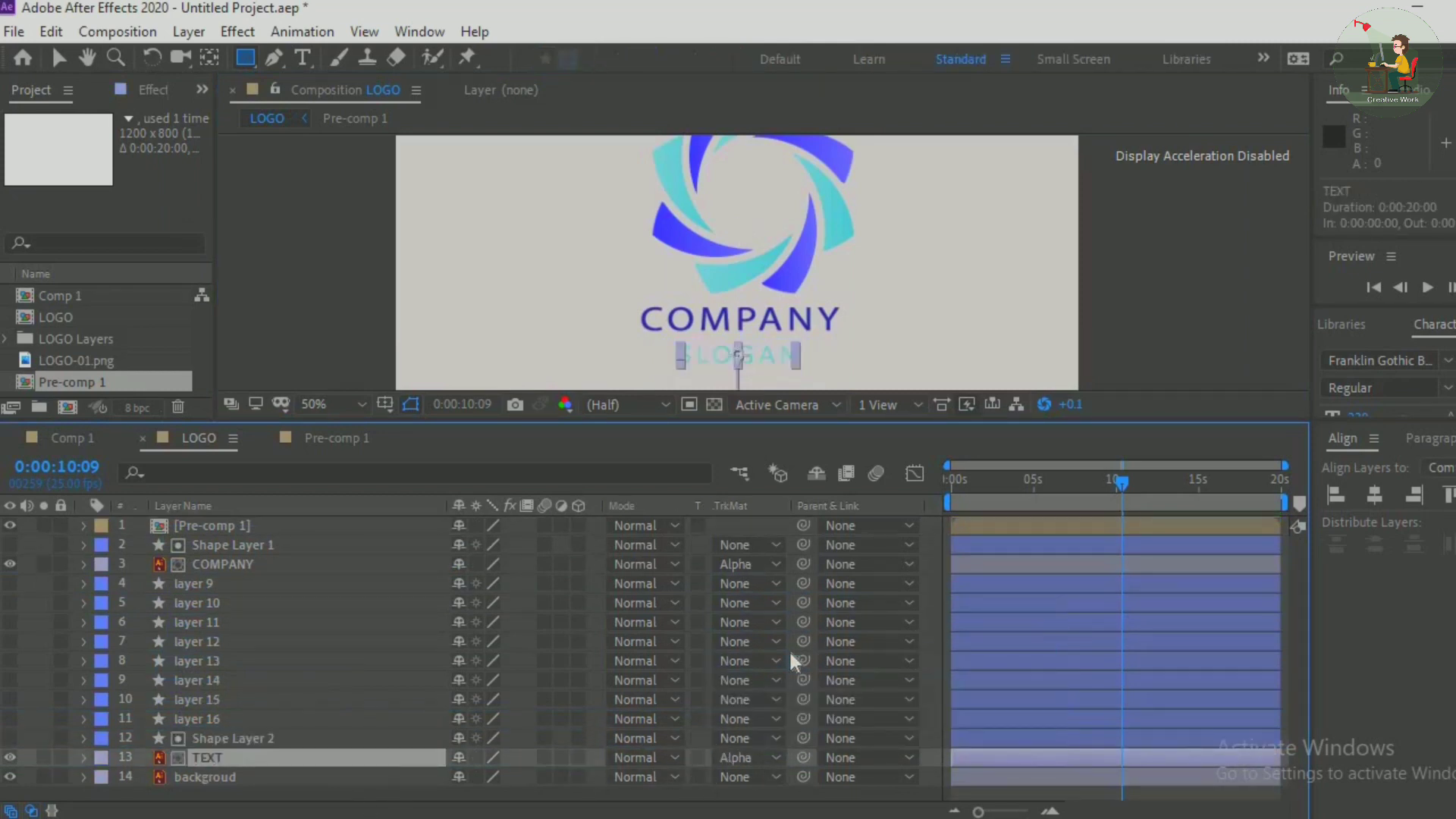
Show the Position keyframes of COMPANY and TEXT, and shift TEXT's pair earlier to line up with COMPANY's from 0:00:07:06
left_click(221, 564)
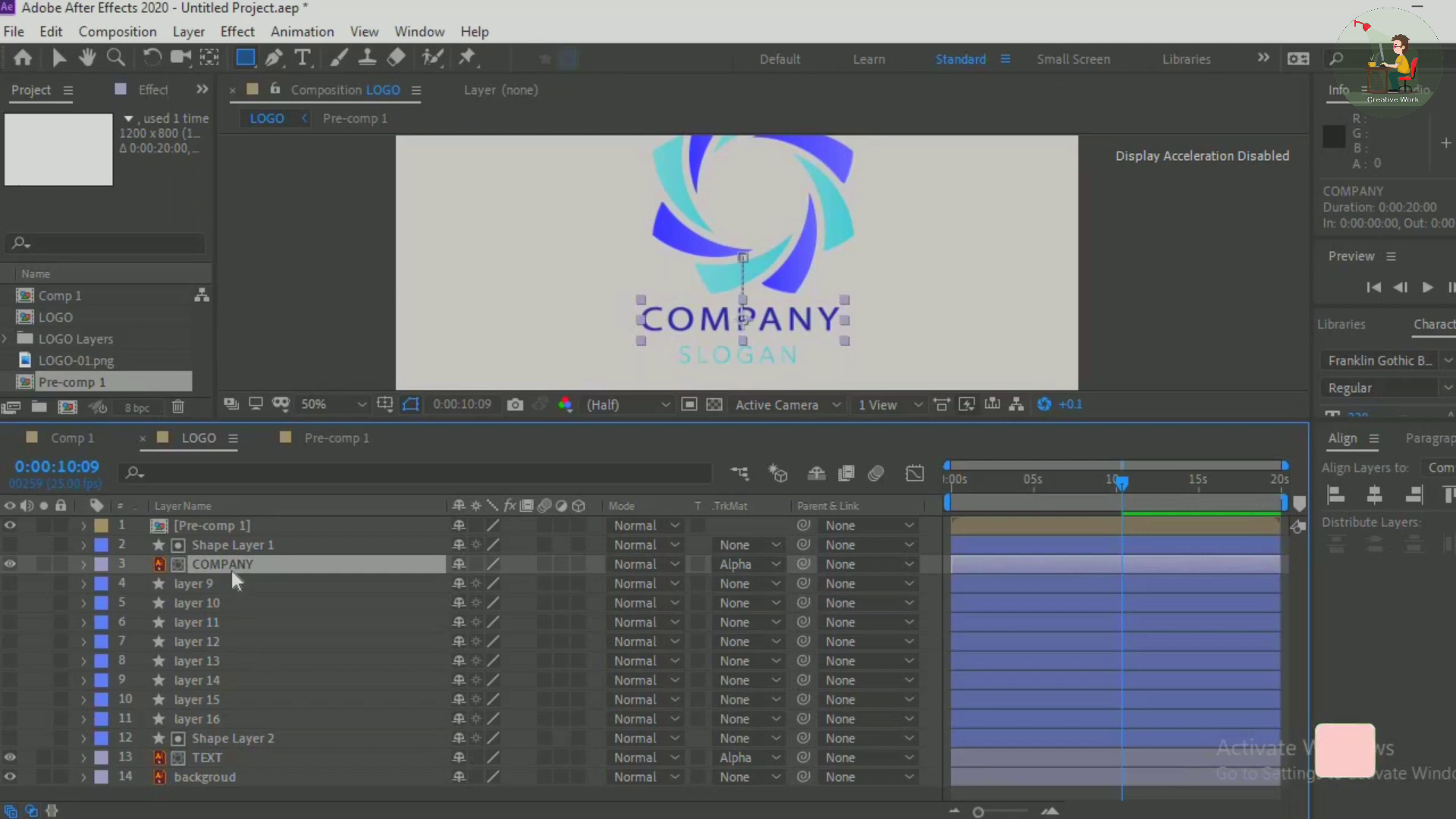
key("p")
left_click_drag(1294, 605, 1295, 625)
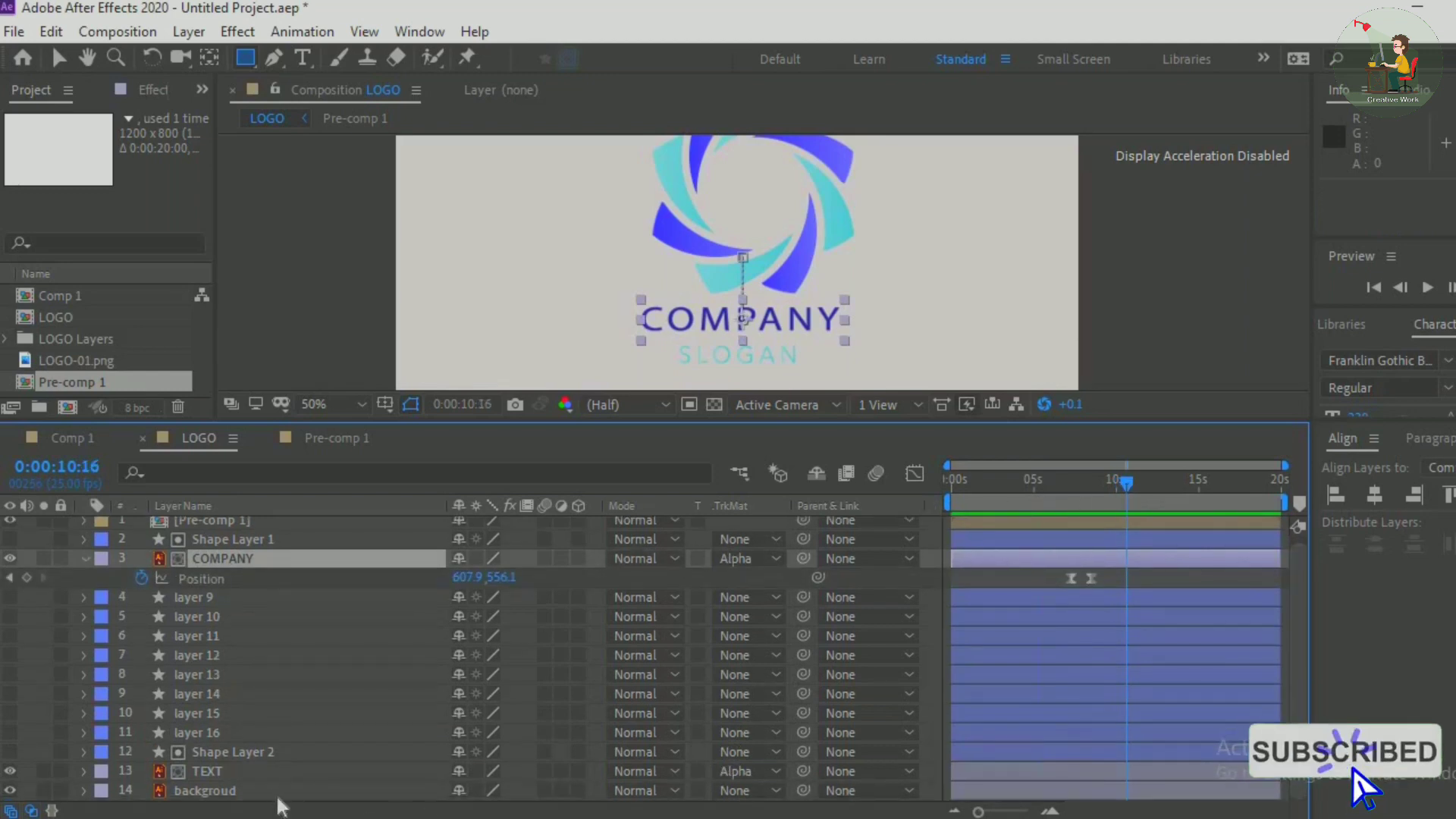
left_click(240, 773)
key("p")
left_click_drag(1083, 786, 1136, 809)
left_click_drag(1127, 485, 1071, 485)
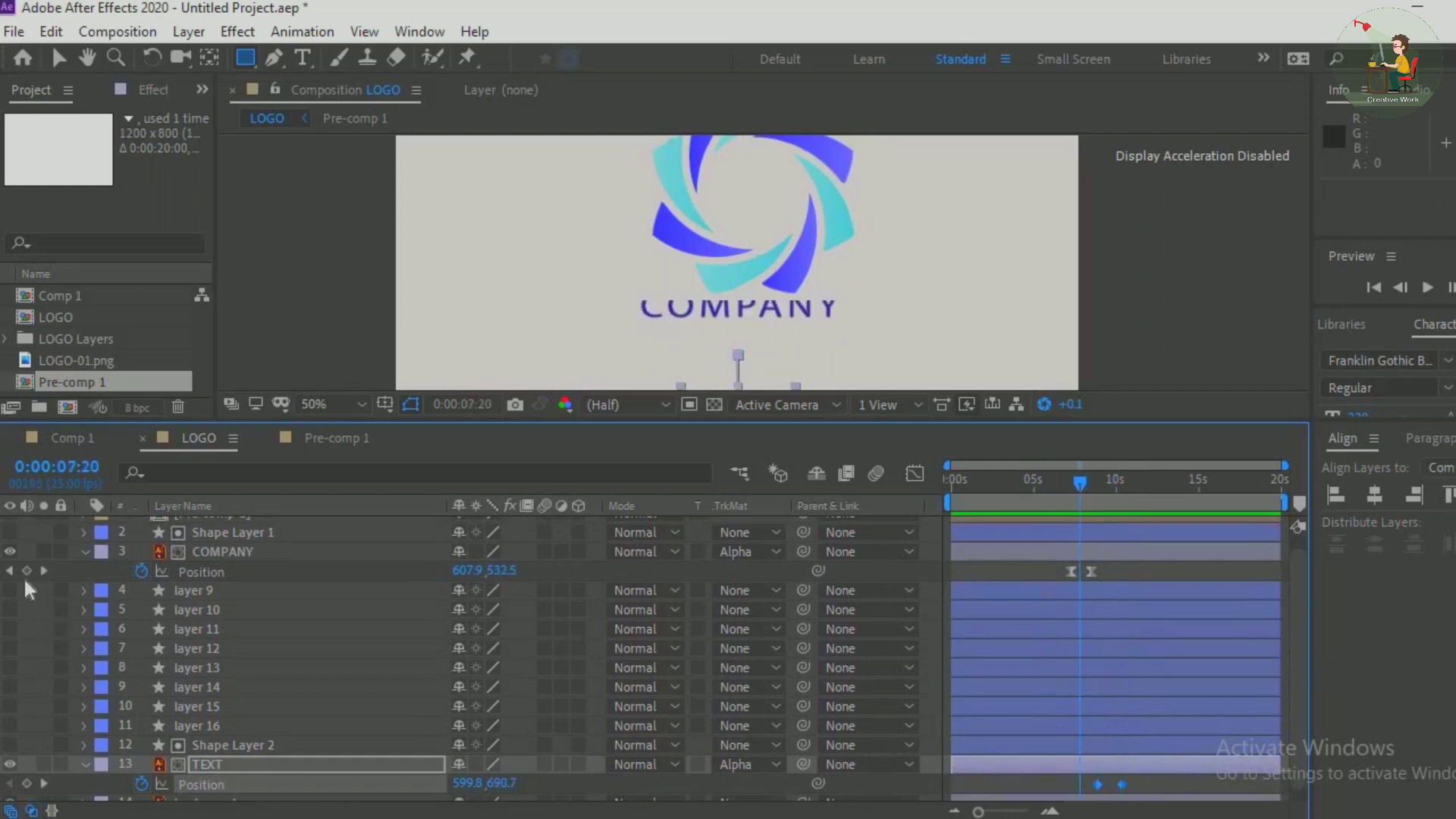
left_click_drag(1121, 786, 1094, 786)
Apply Easy Ease to both of the TEXT layer's Position keyframes
left_click(1107, 784)
right_click(1094, 784)
mouse_move(1117, 767)
left_click(840, 616)
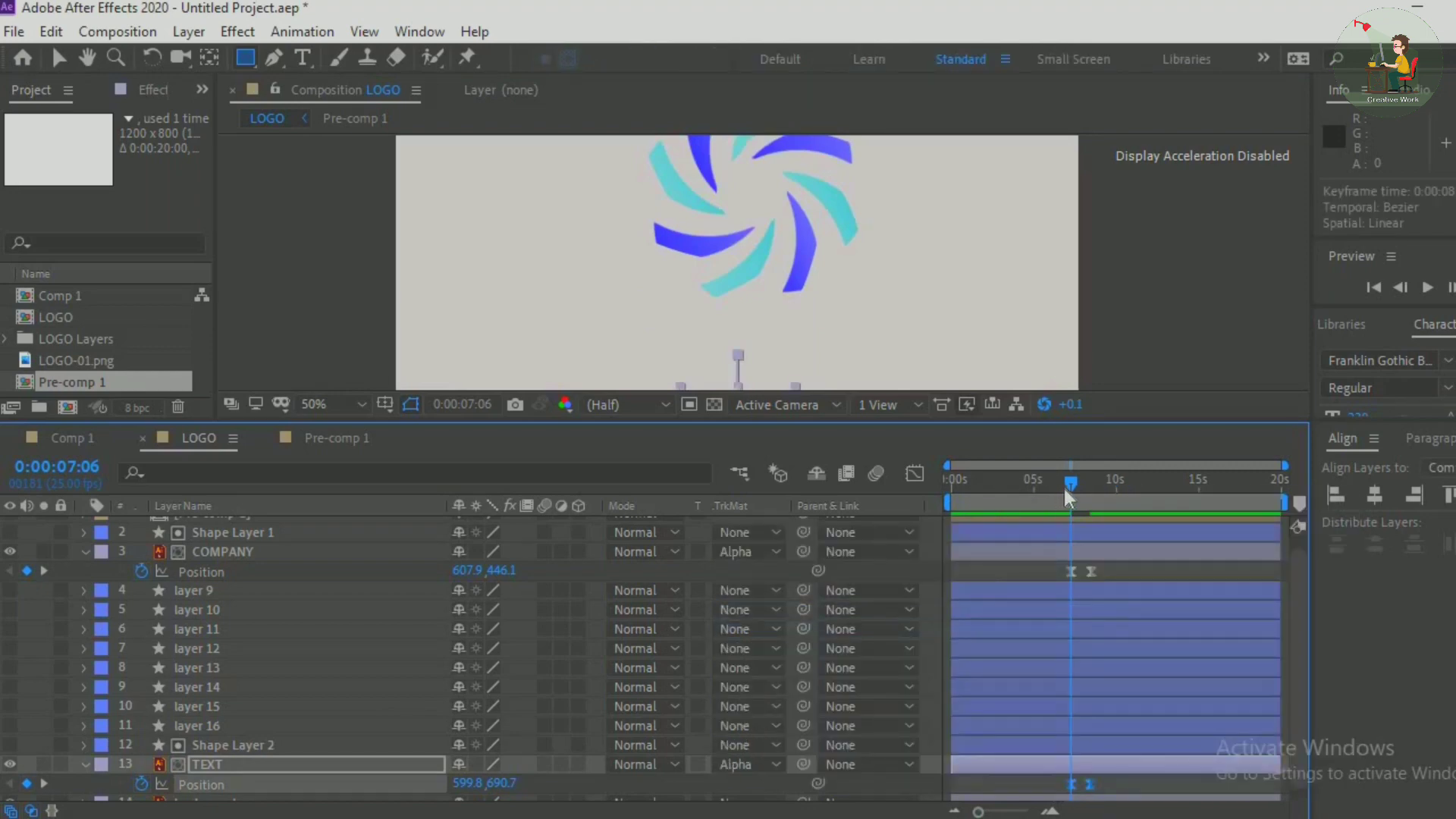
Collapse the layer properties, enlarge the composition view, and preview the complete logo animation from the start
left_click_drag(1067, 489, 1097, 489)
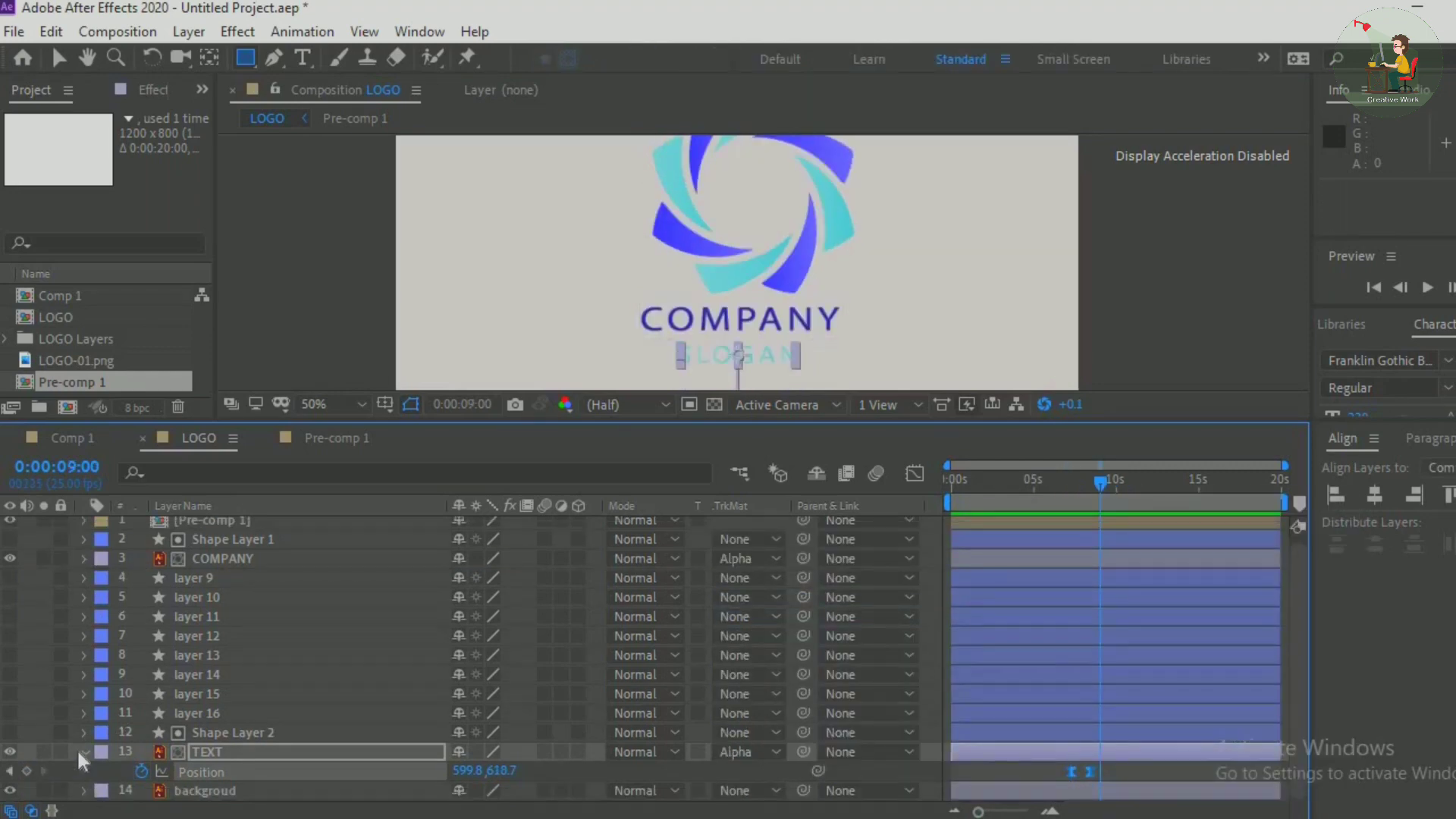
left_click(83, 753)
left_click_drag(554, 422, 576, 683)
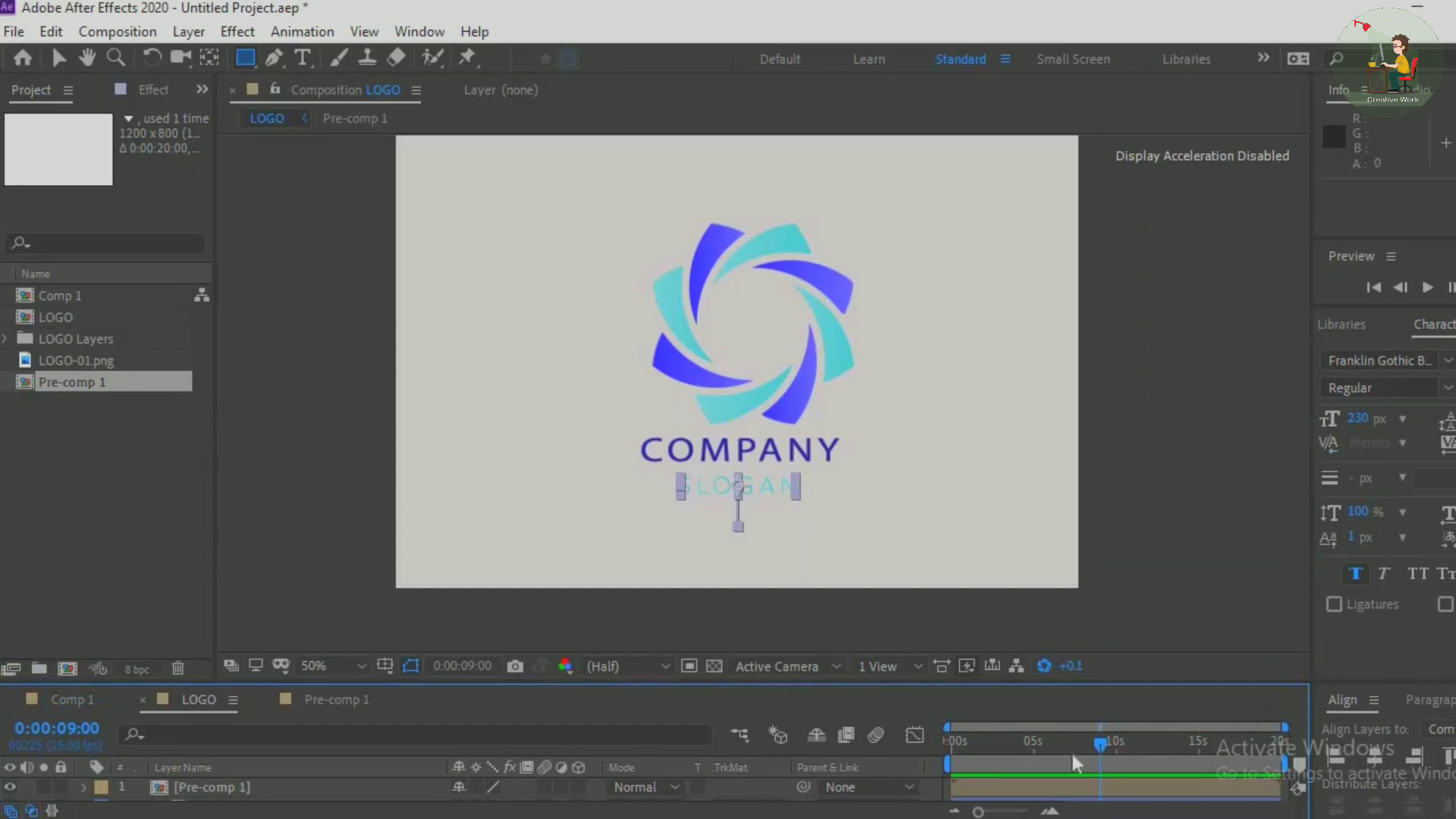
key("space")
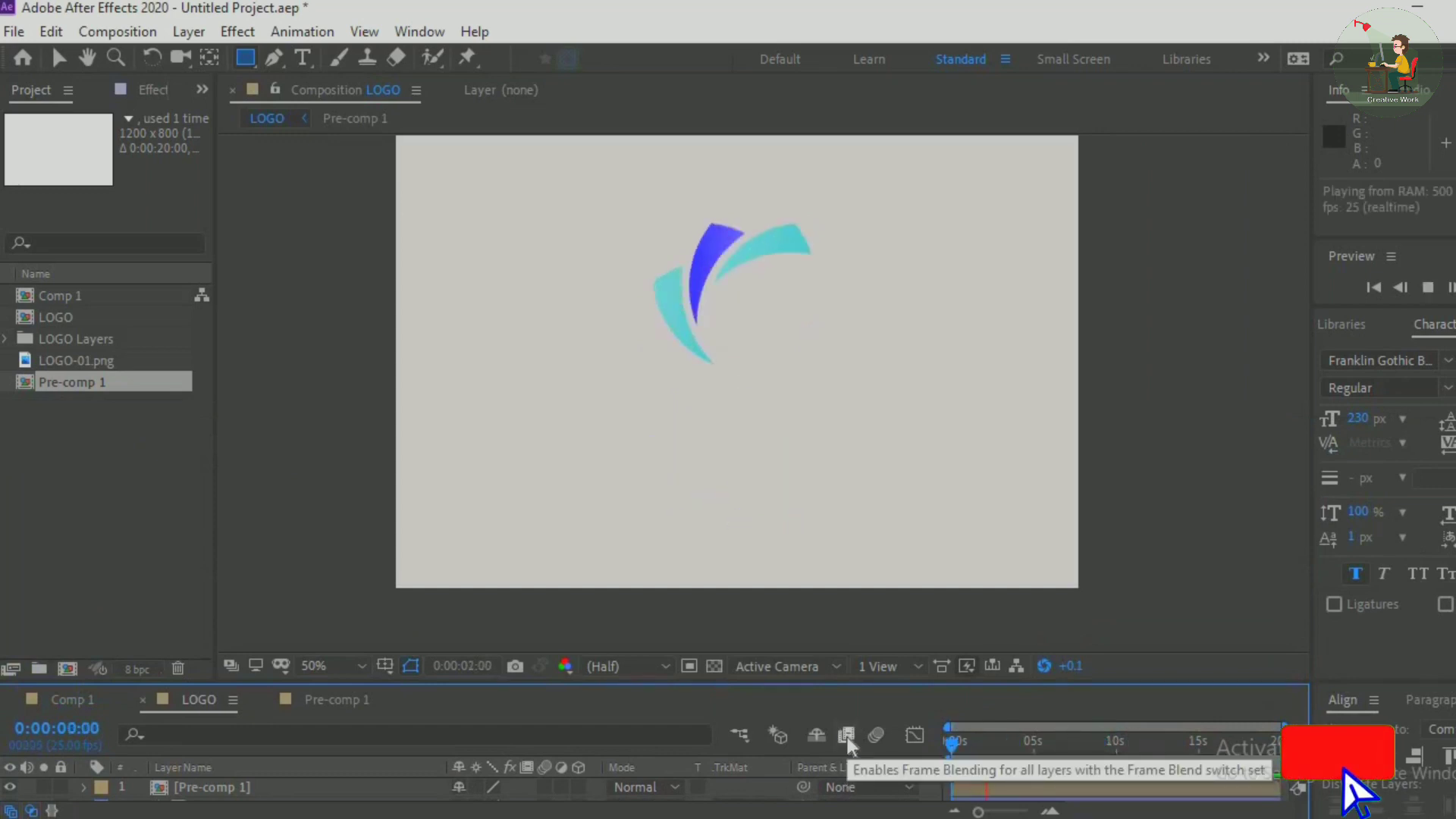